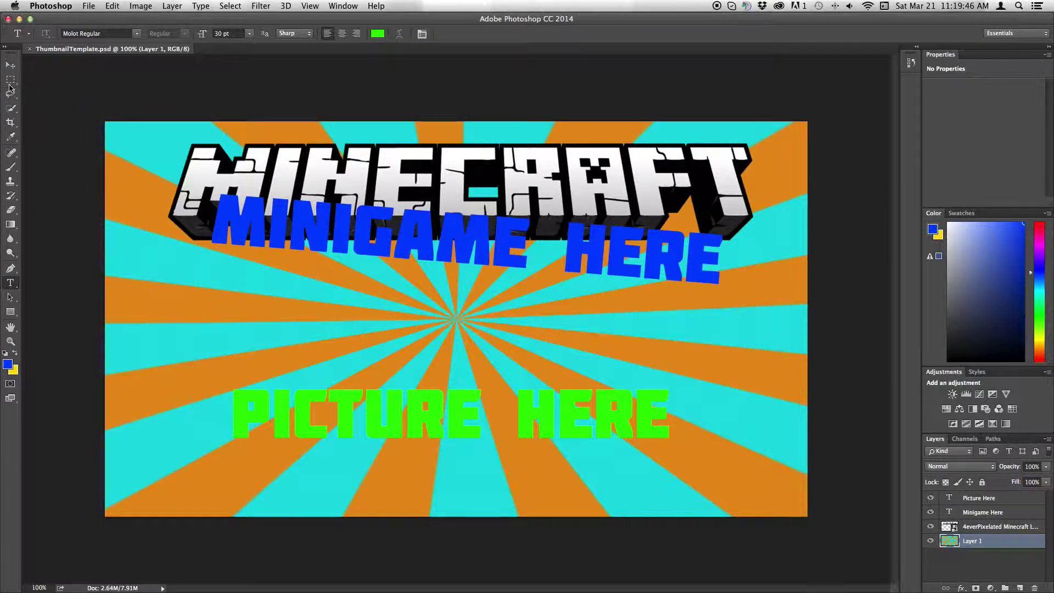
pyautogui.click(11, 80)
pyautogui.moveTo(116, 131); pyautogui.dragTo(801, 496)
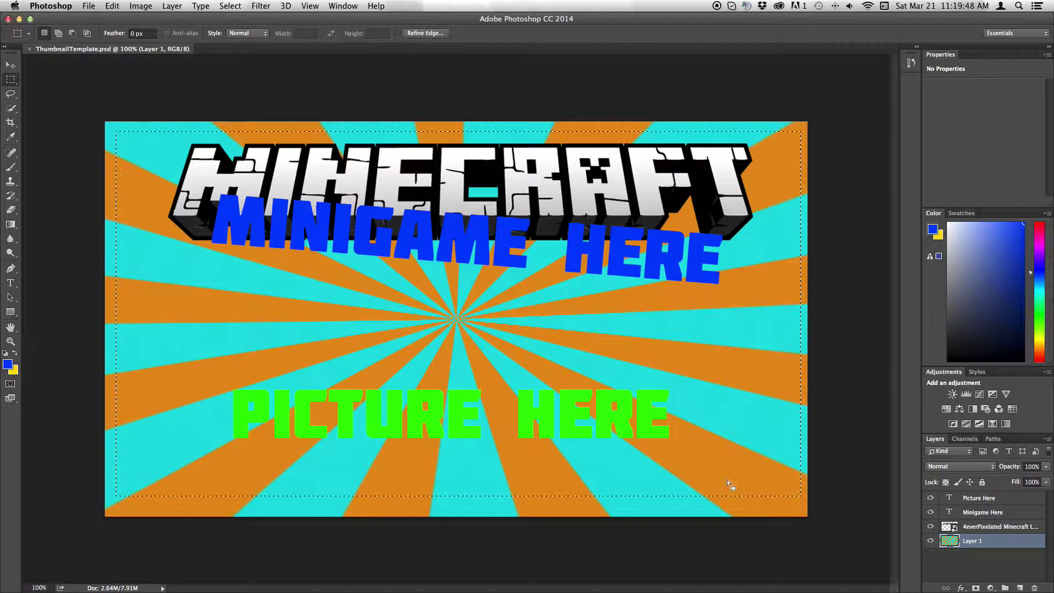
pyautogui.click(717, 467)
pyautogui.moveTo(290, 275); pyautogui.dragTo(641, 408)
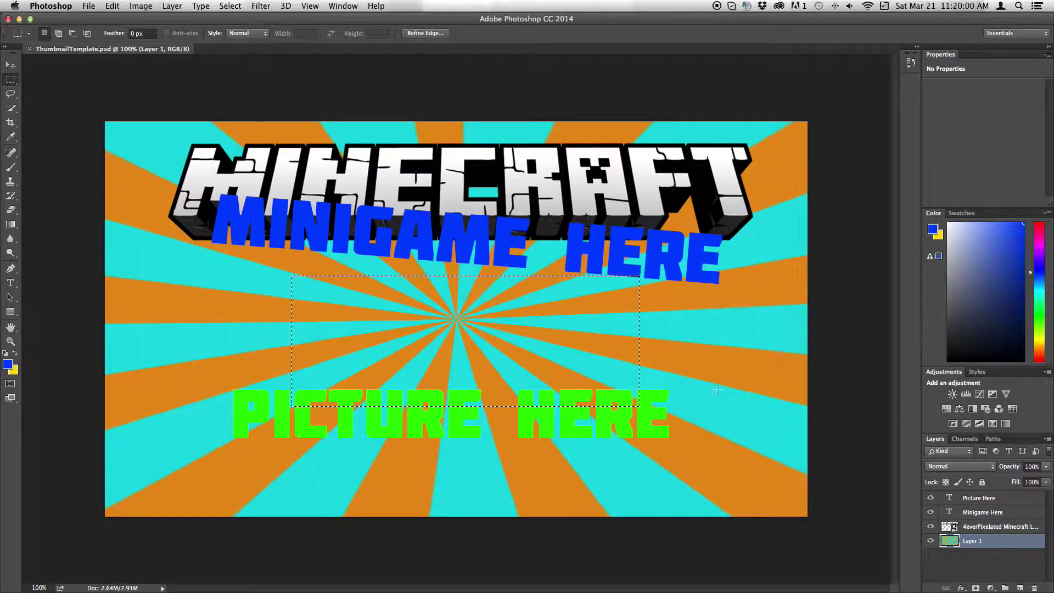
pyautogui.click(409, 294)
pyautogui.moveTo(190, 138); pyautogui.dragTo(789, 308)
pyautogui.click(699, 345)
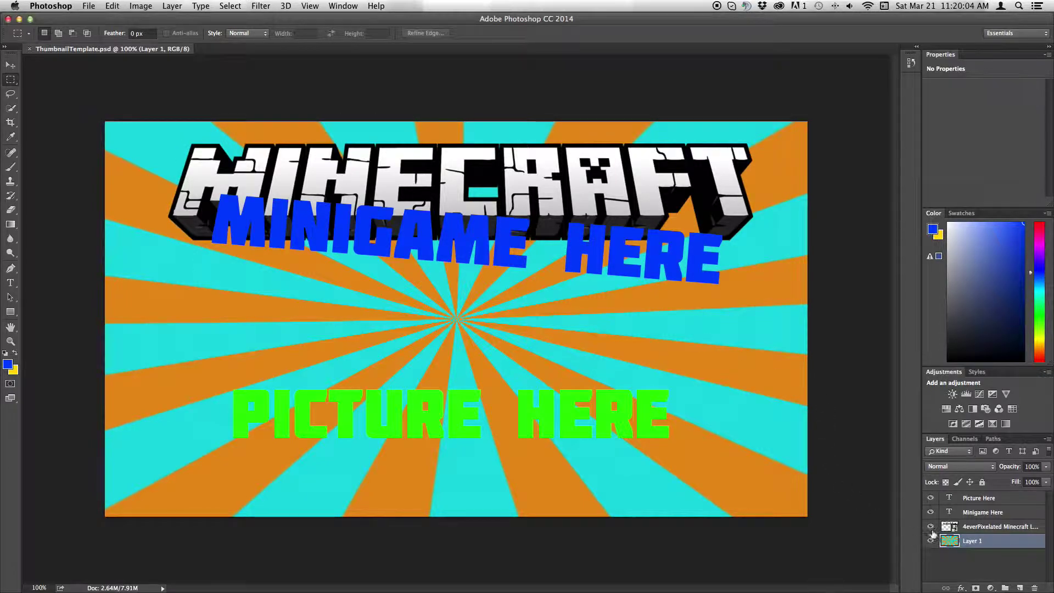
pyautogui.click(973, 498)
pyautogui.click(971, 513)
pyautogui.click(971, 527)
pyautogui.click(972, 541)
pyautogui.rightClick(959, 555)
pyautogui.click(873, 486)
# Create a new empty layer directly above Layer 1, keeping the default name and Normal mode
pyautogui.click(185, 6)
pyautogui.moveTo(181, 19)
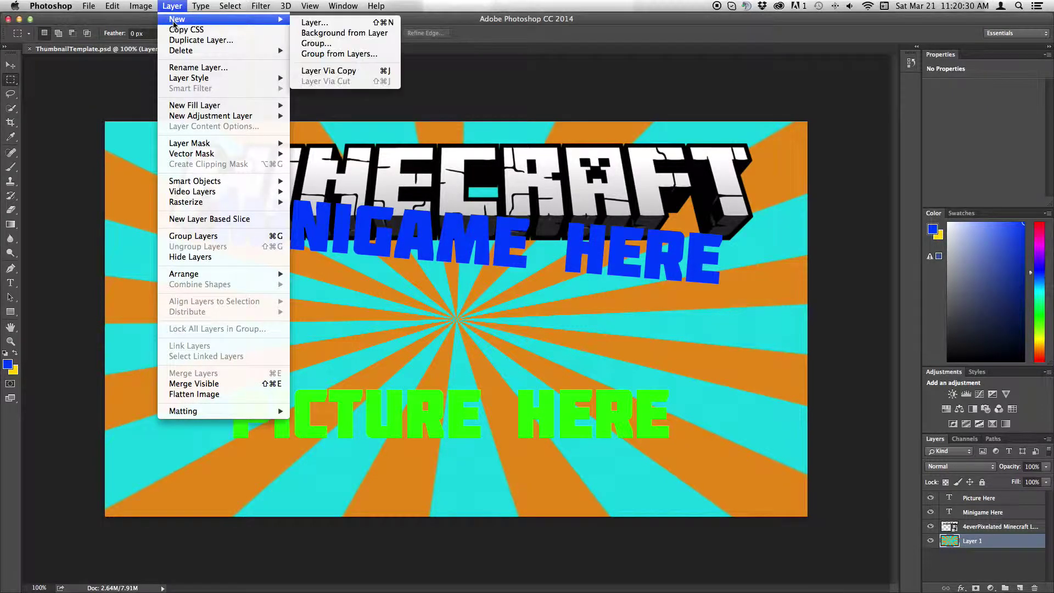
pyautogui.click(350, 24)
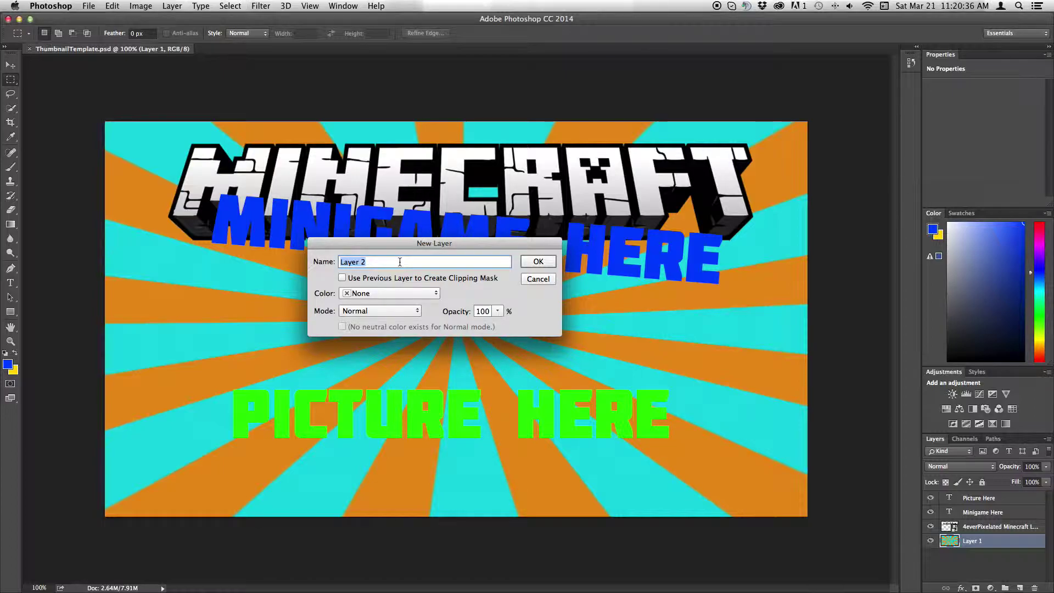
pyautogui.click(521, 263)
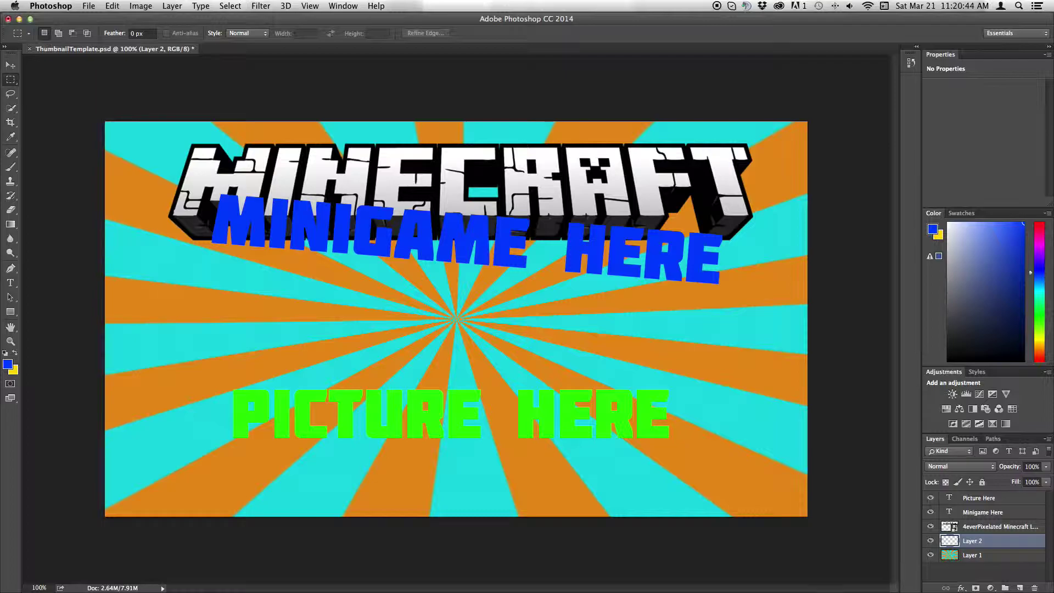
# Switch to Safari and open google.com in a new tab
pyautogui.press('super+Tab')
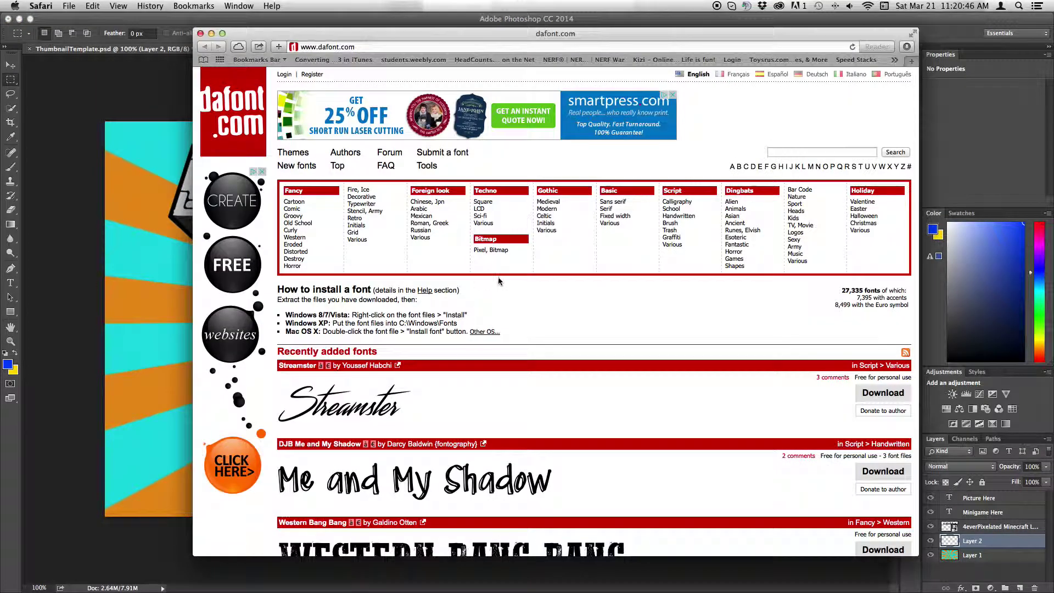
pyautogui.click(913, 61)
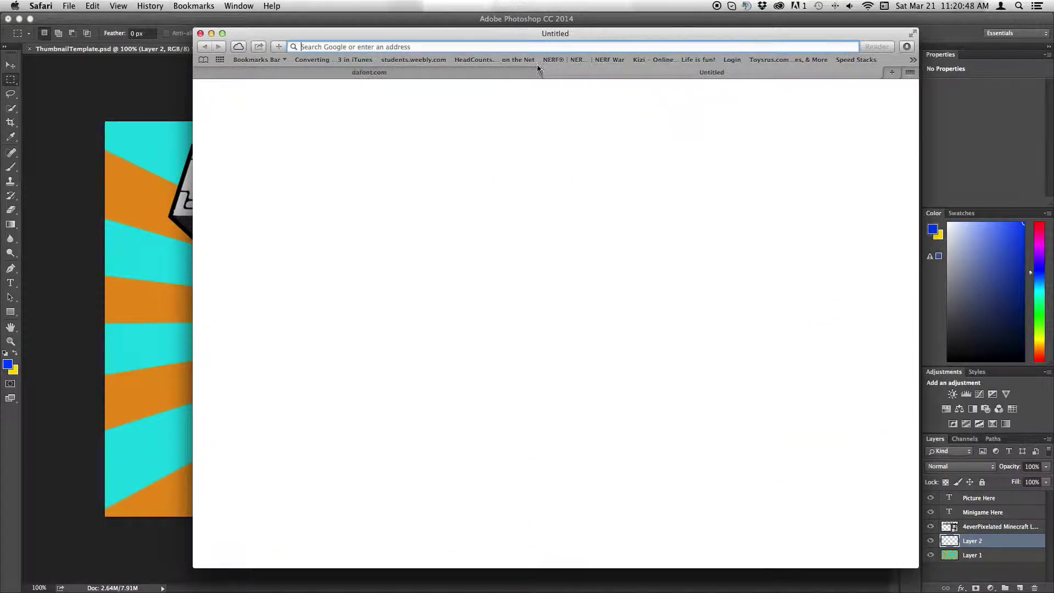
pyautogui.write('g')
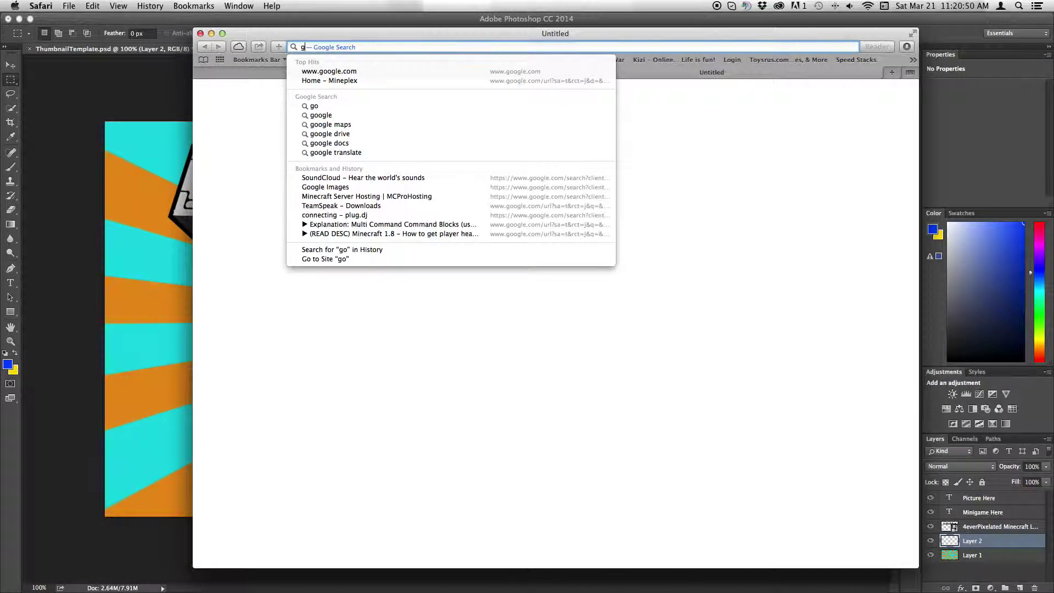
pyautogui.press('BackSpace')
pyautogui.press('BackSpace')
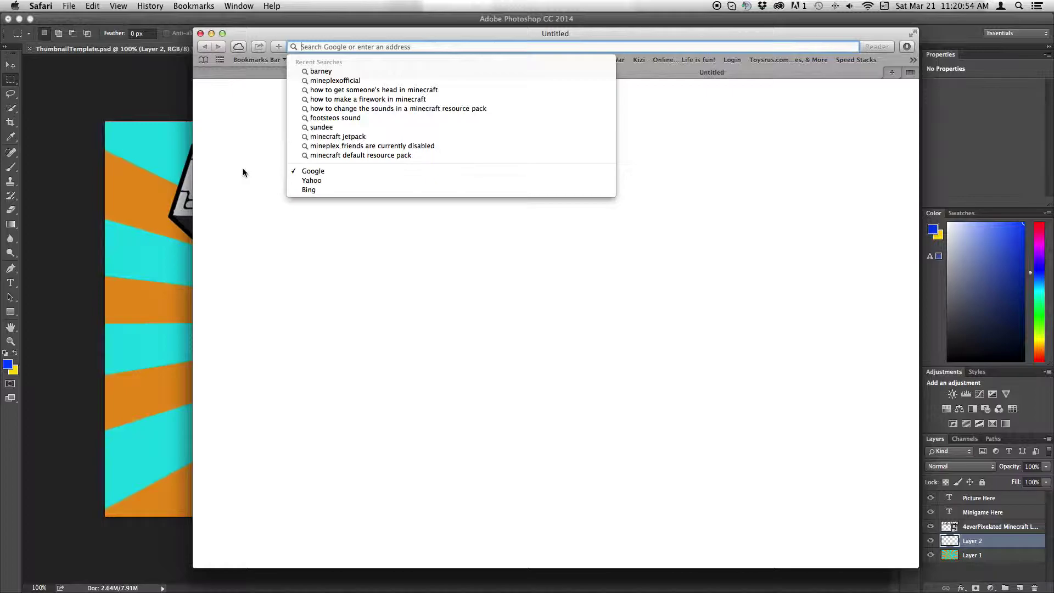
pyautogui.write('google.com')
pyautogui.press('Return')
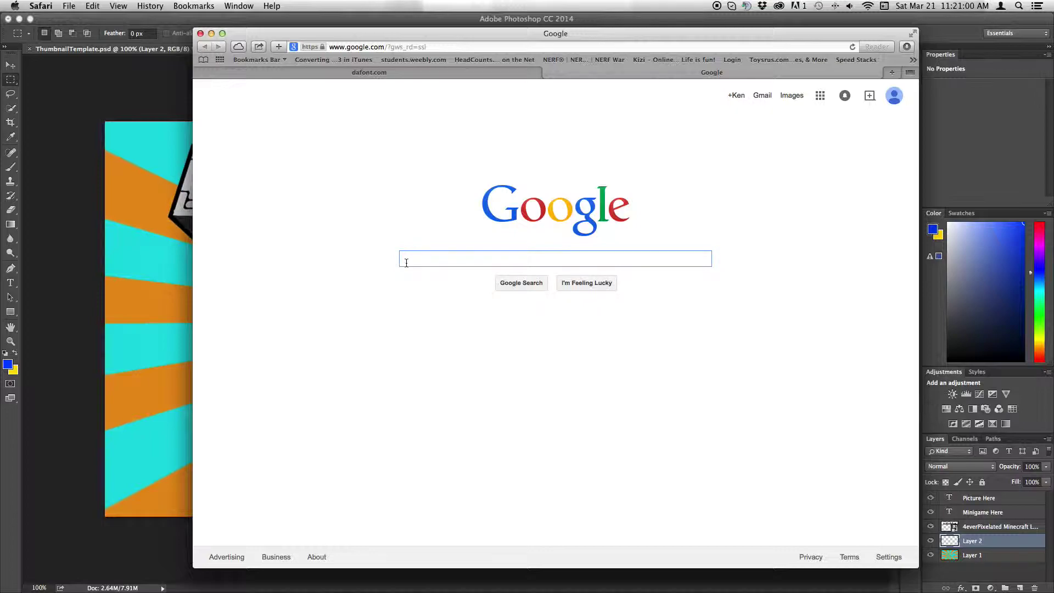
# Search Google for "minecraft shaders"
pyautogui.write('minecraft ')
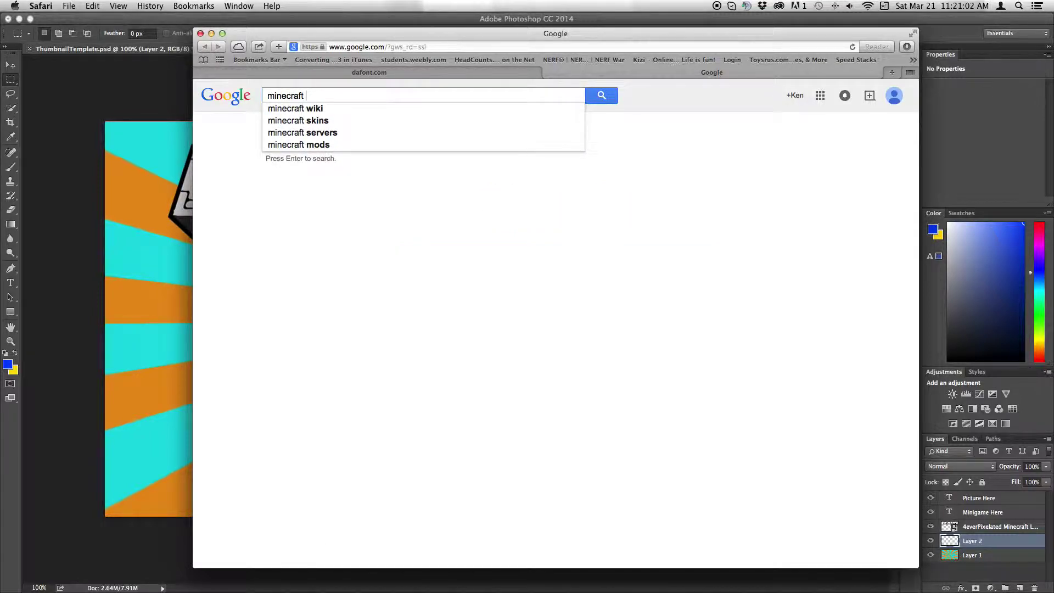
pyautogui.write('sha')
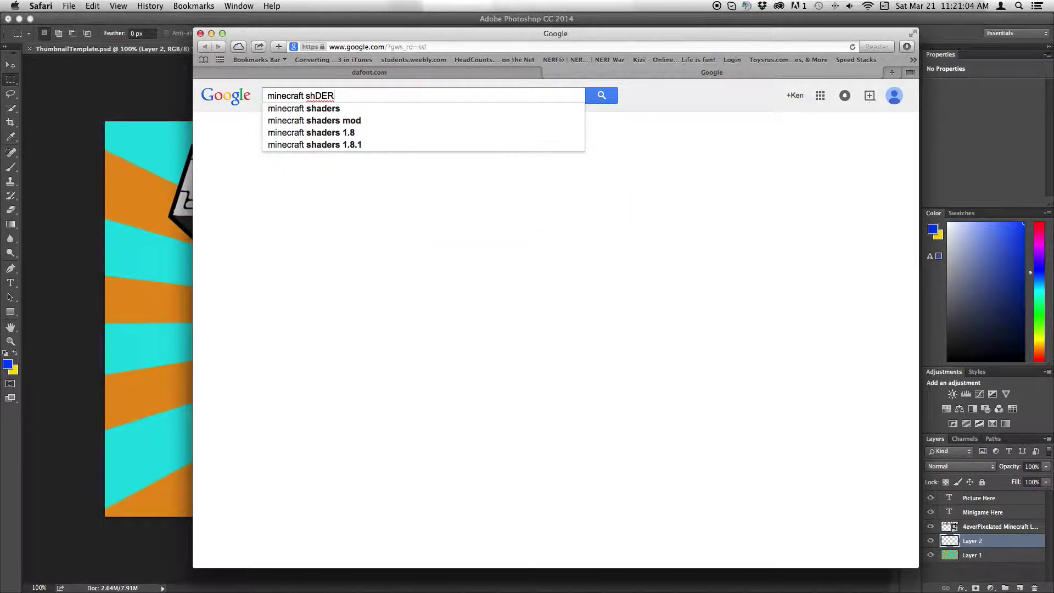
pyautogui.press('BackSpace')
pyautogui.press('BackSpace')
pyautogui.write('haders')
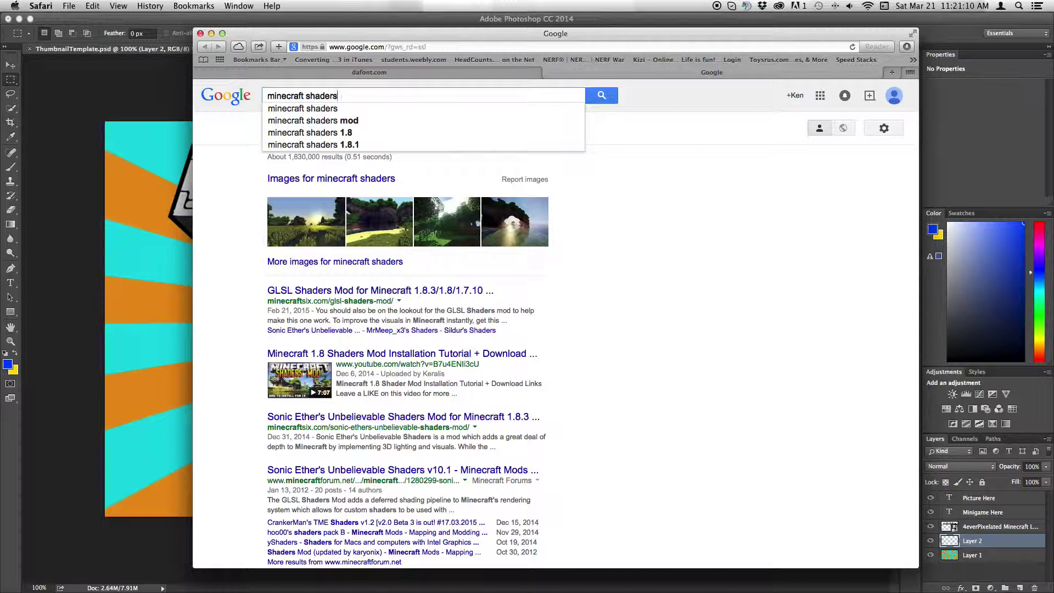
pyautogui.press('Return')
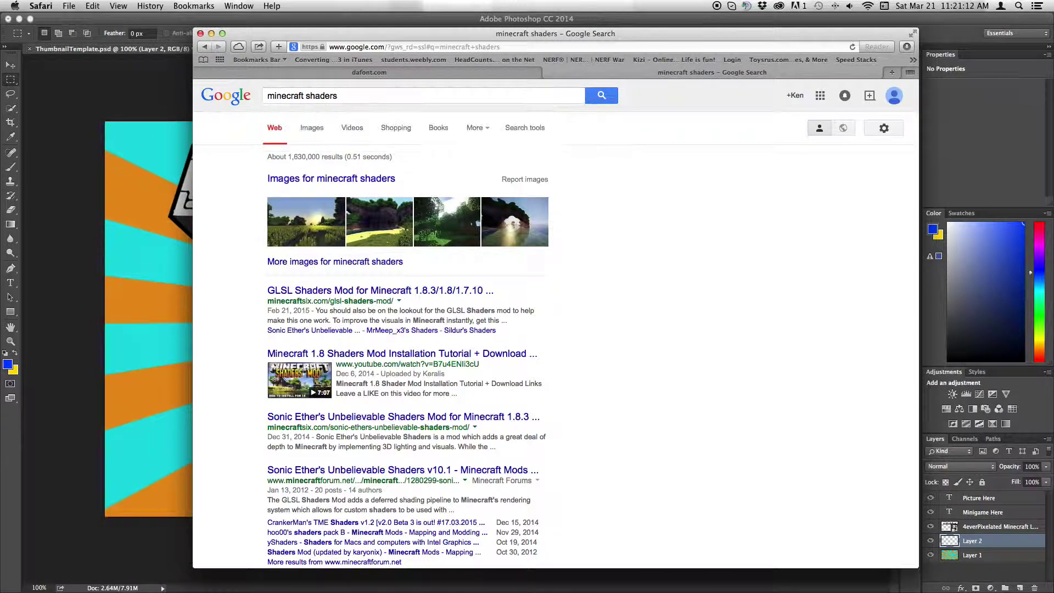
# Open the full-size GLSL shaders picture of the rock arch over water from the image results
pyautogui.click(515, 227)
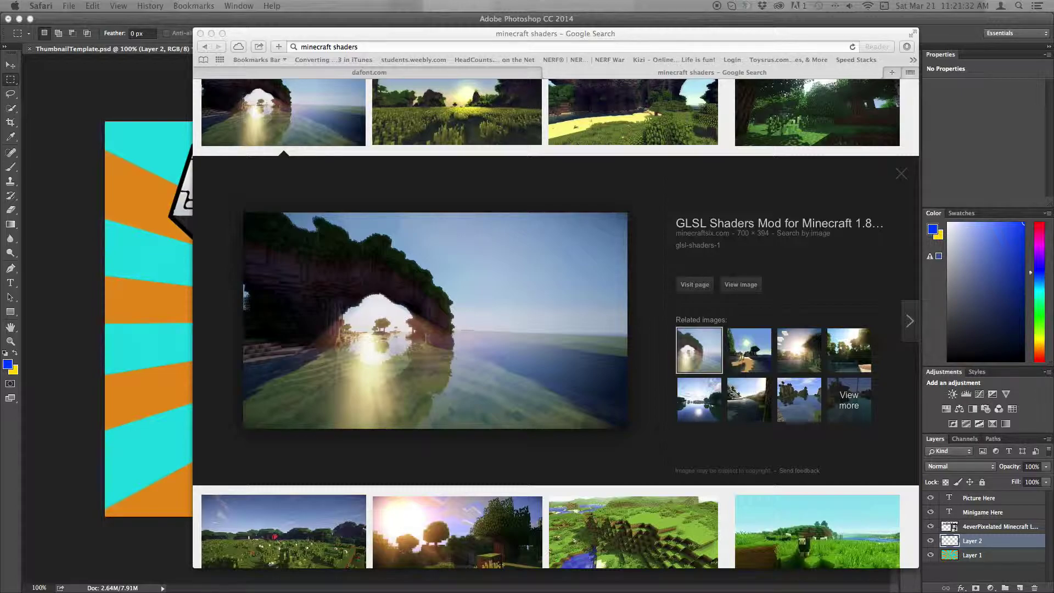
pyautogui.rightClick(433, 331)
pyautogui.press('Escape')
pyautogui.click(695, 285)
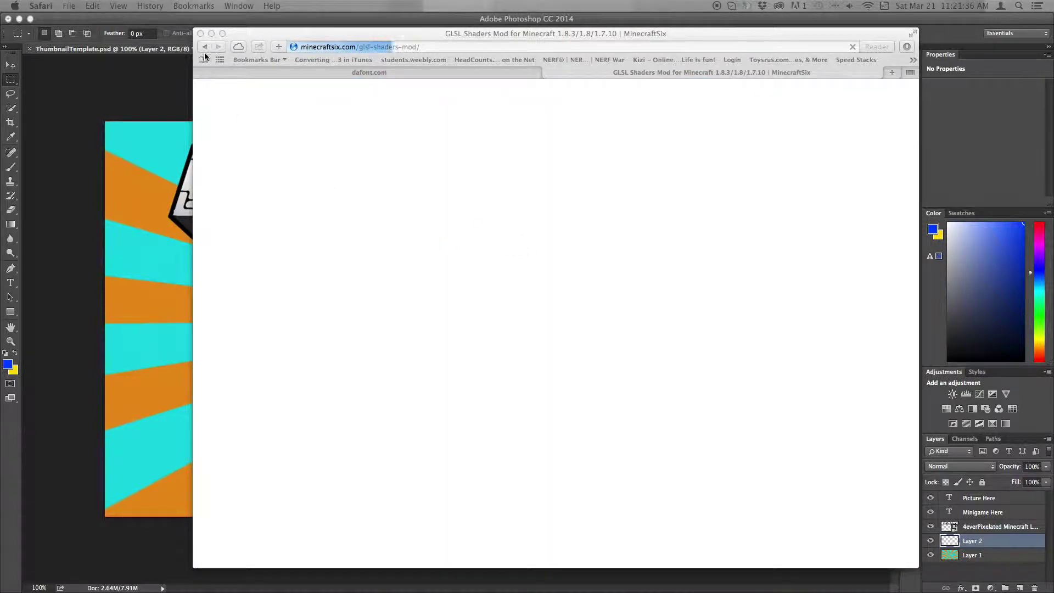
pyautogui.click(205, 48)
pyautogui.click(738, 285)
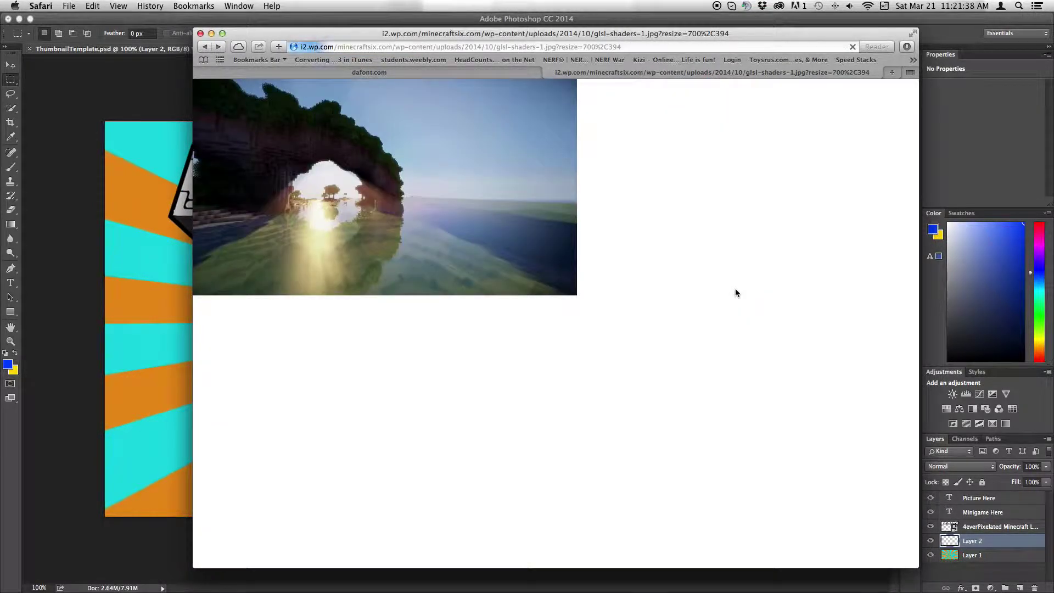
# Save the arch picture as glsl-shaders-1 in the Thumbnails folder
pyautogui.rightClick(383, 209)
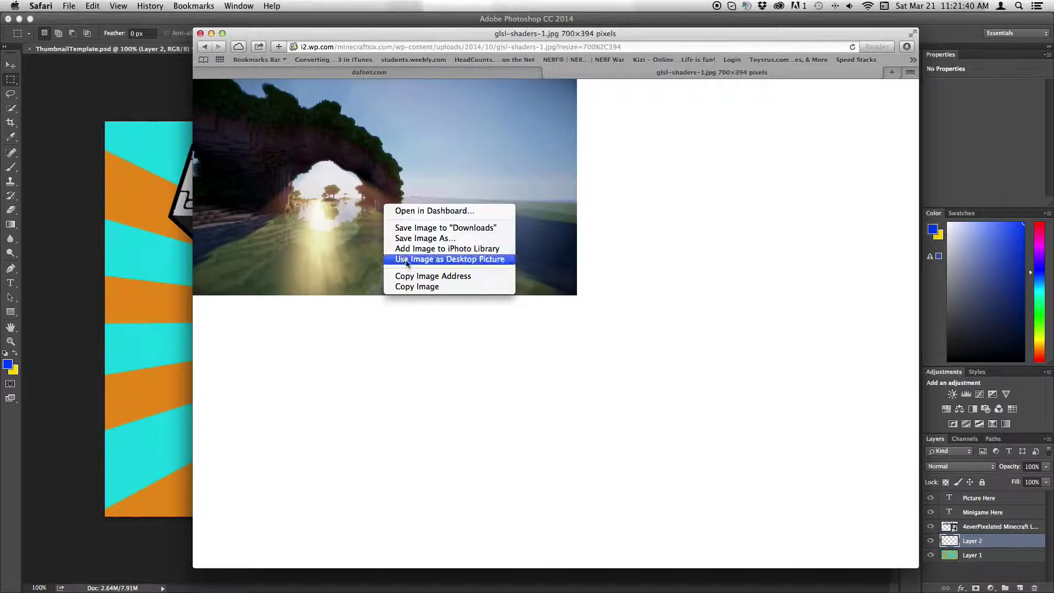
pyautogui.click(416, 242)
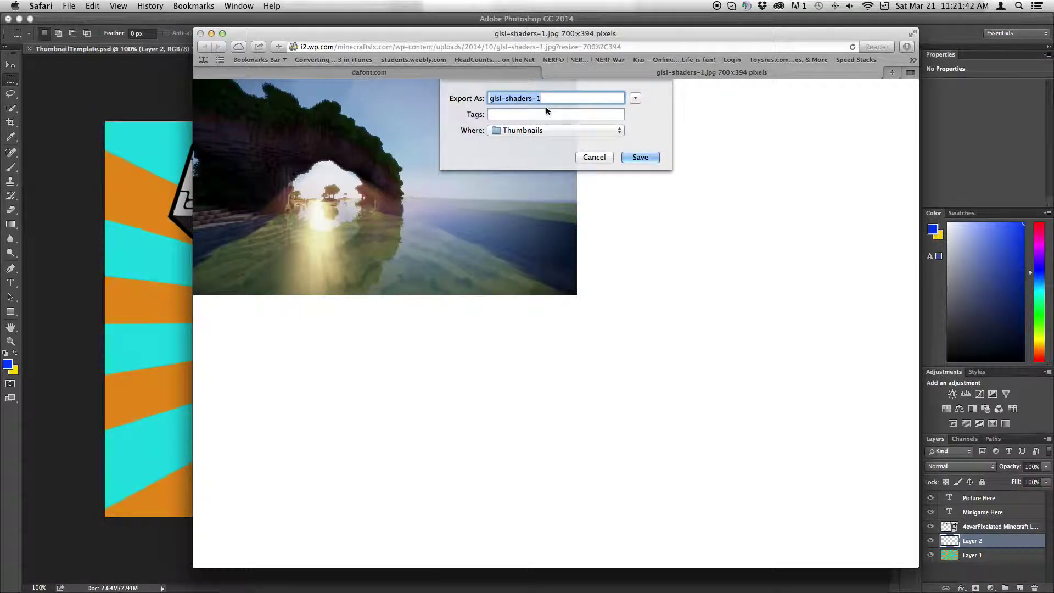
pyautogui.click(540, 131)
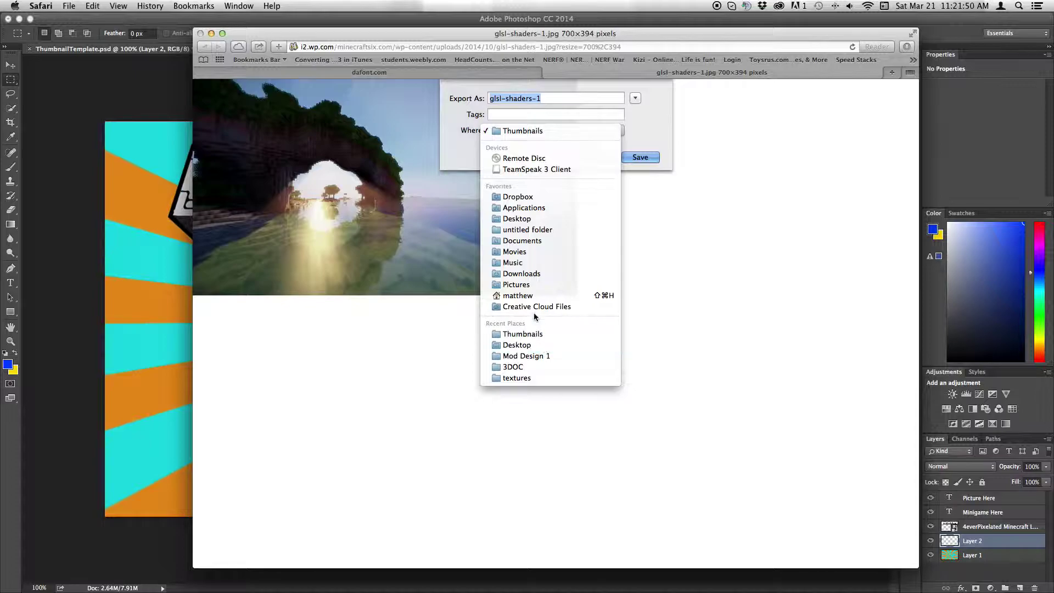
pyautogui.click(566, 134)
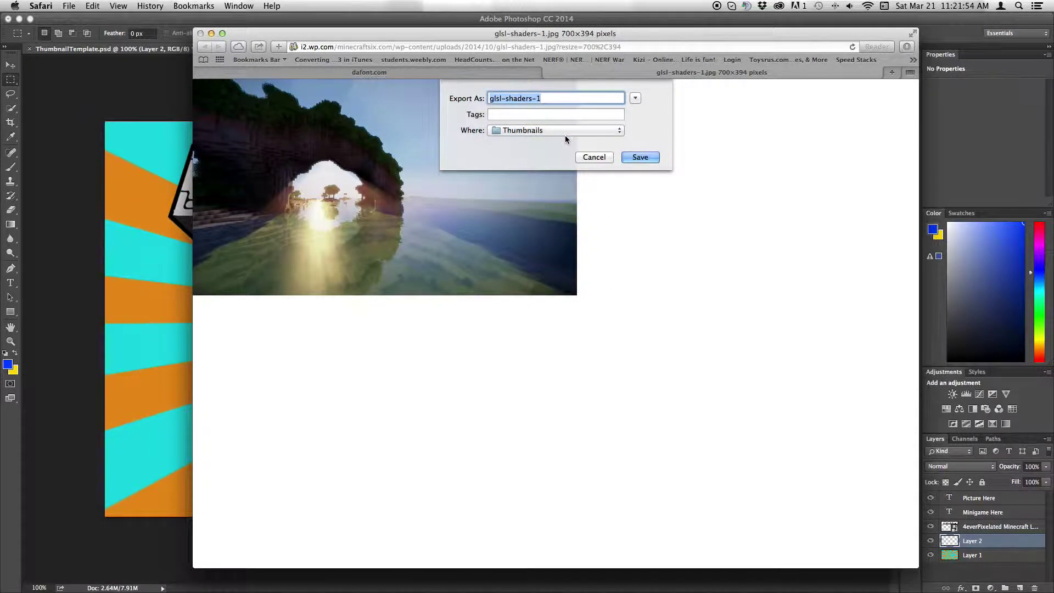
pyautogui.click(640, 158)
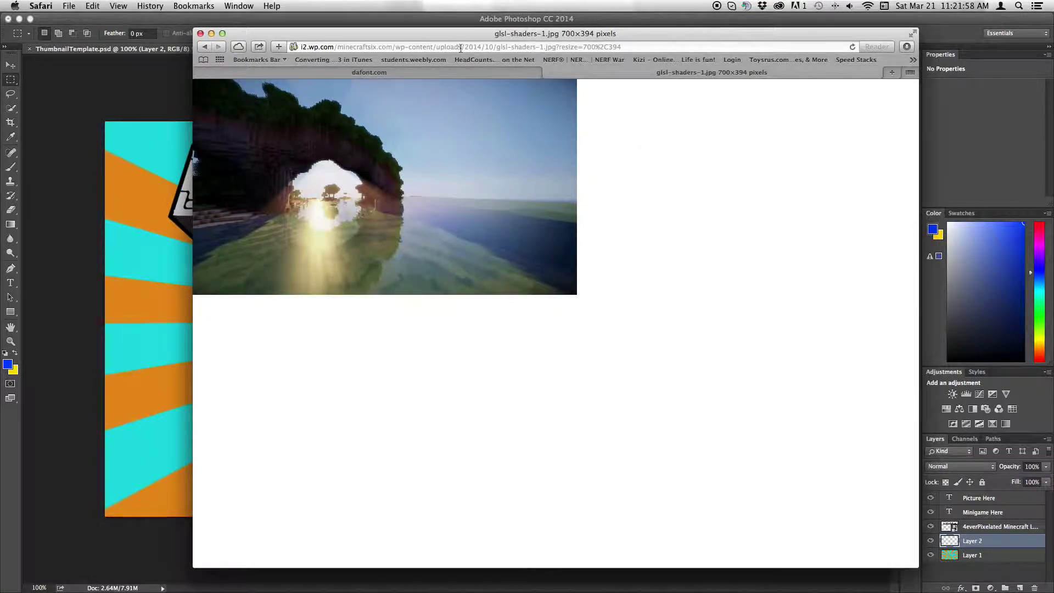
pyautogui.moveTo(483, 59); pyautogui.dragTo(433, 57)
pyautogui.click(94, 155)
pyautogui.moveTo(619, 21); pyautogui.dragTo(626, 121)
pyautogui.doubleClick(970, 102)
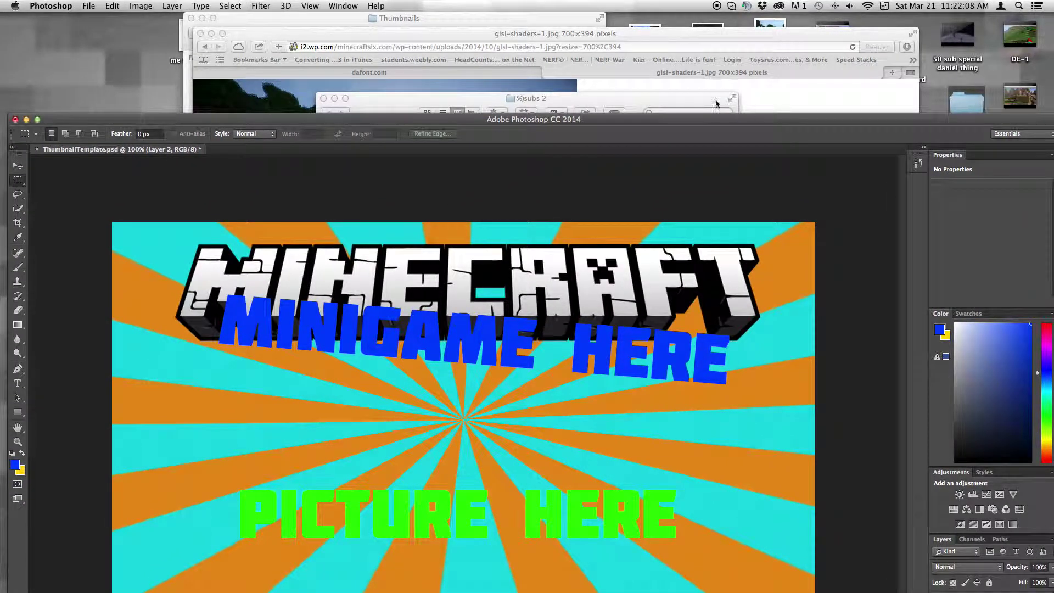
pyautogui.click(324, 99)
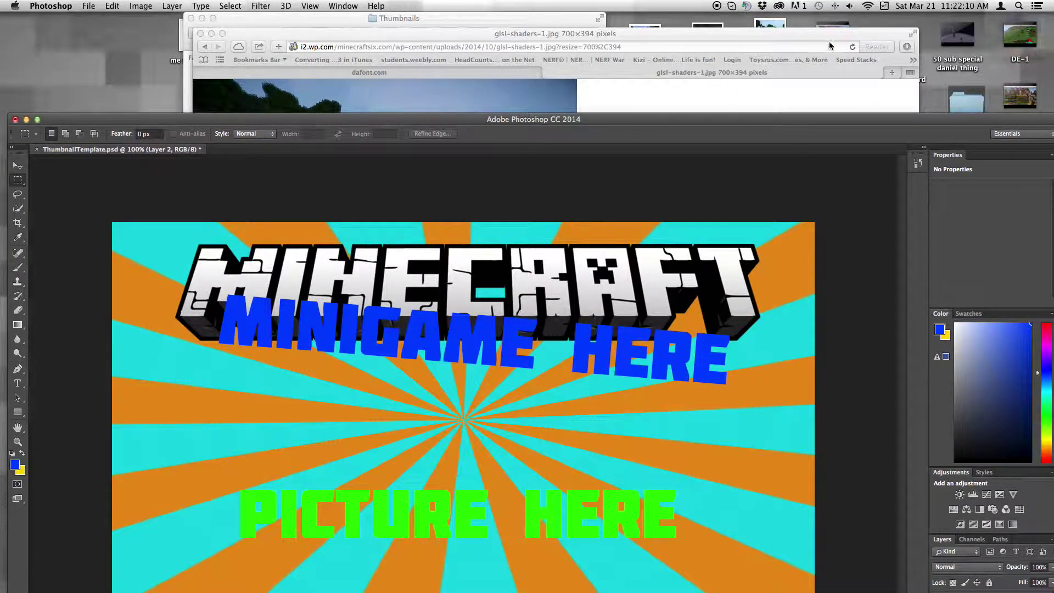
# Switch back to Photoshop and reposition its window directly below the system menu bar
pyautogui.moveTo(818, 36); pyautogui.dragTo(708, 72)
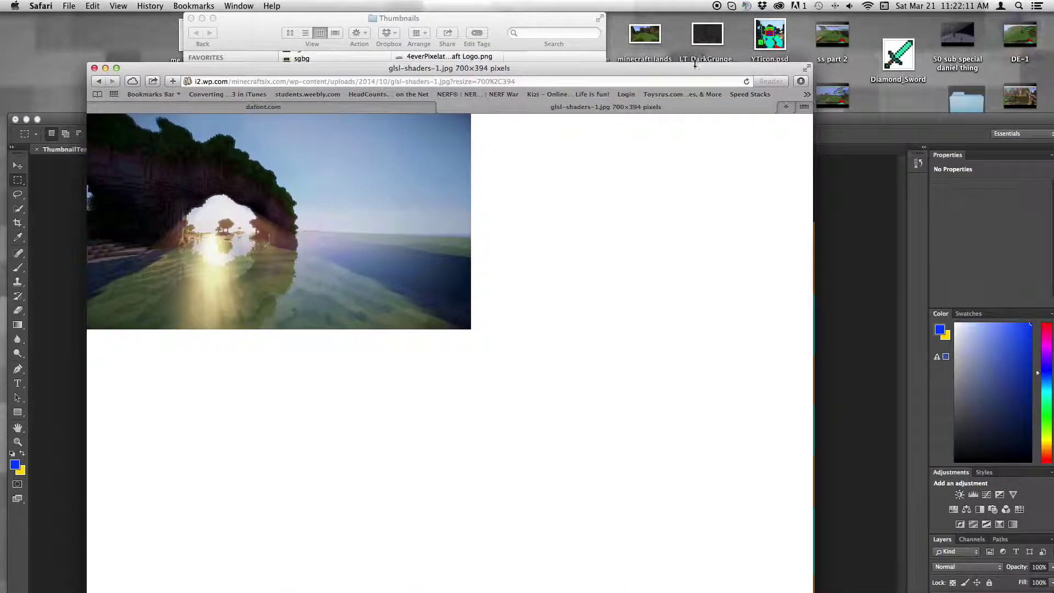
pyautogui.click(446, 31)
pyautogui.click(837, 121)
pyautogui.moveTo(821, 123); pyautogui.dragTo(808, 31)
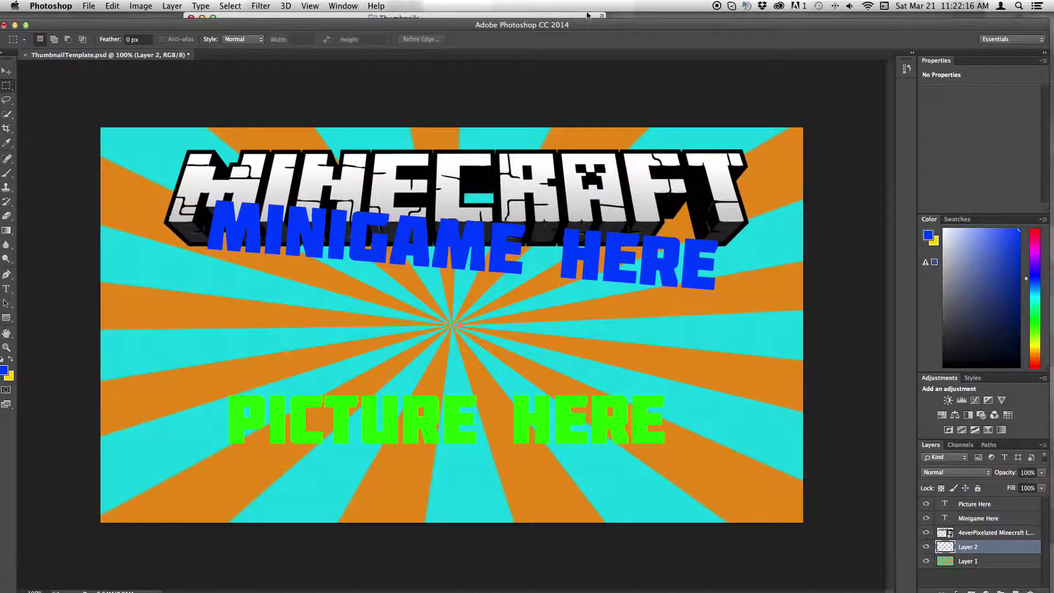
pyautogui.click(587, 15)
pyautogui.click(651, 25)
pyautogui.moveTo(650, 25); pyautogui.dragTo(650, 20)
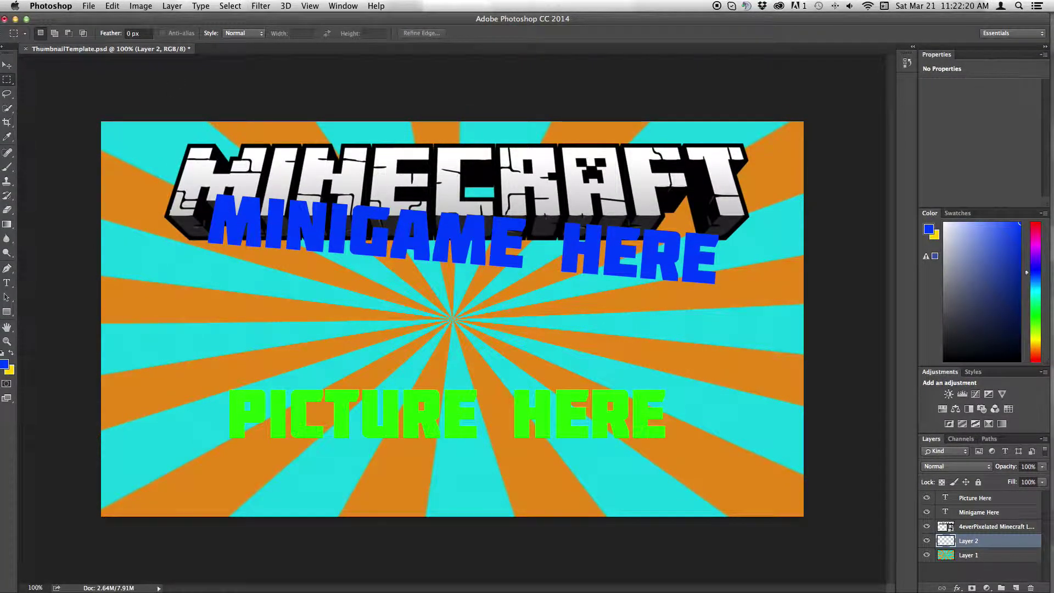
# Bring the Finder's Thumbnails folder window in front of Photoshop and move it clear of the layer list
pyautogui.press('super+Tab')
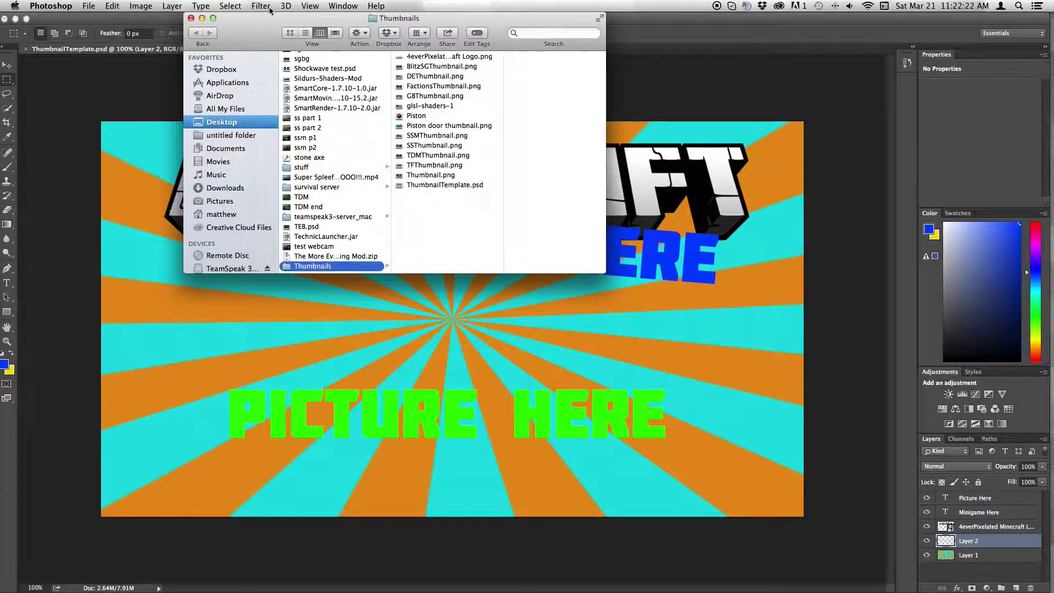
pyautogui.moveTo(411, 30); pyautogui.dragTo(463, 64)
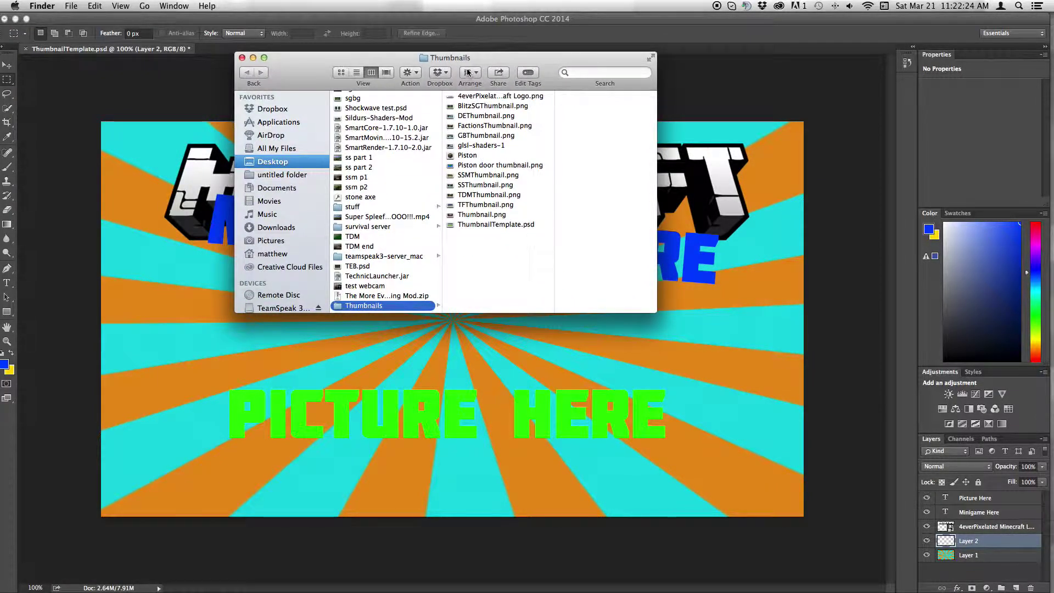
pyautogui.moveTo(461, 70); pyautogui.dragTo(330, 44)
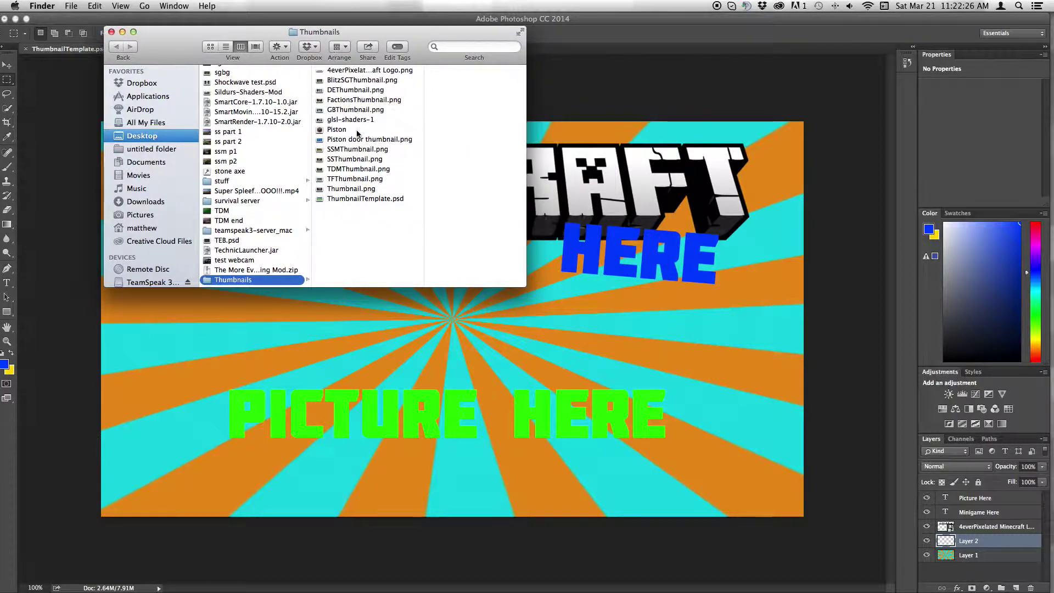
# Place glsl-shaders-1 from the Thumbnails folder into the document above Layer 1, and commit it at its fitted size
pyautogui.moveTo(348, 122); pyautogui.dragTo(976, 542)
pyautogui.click(695, 352)
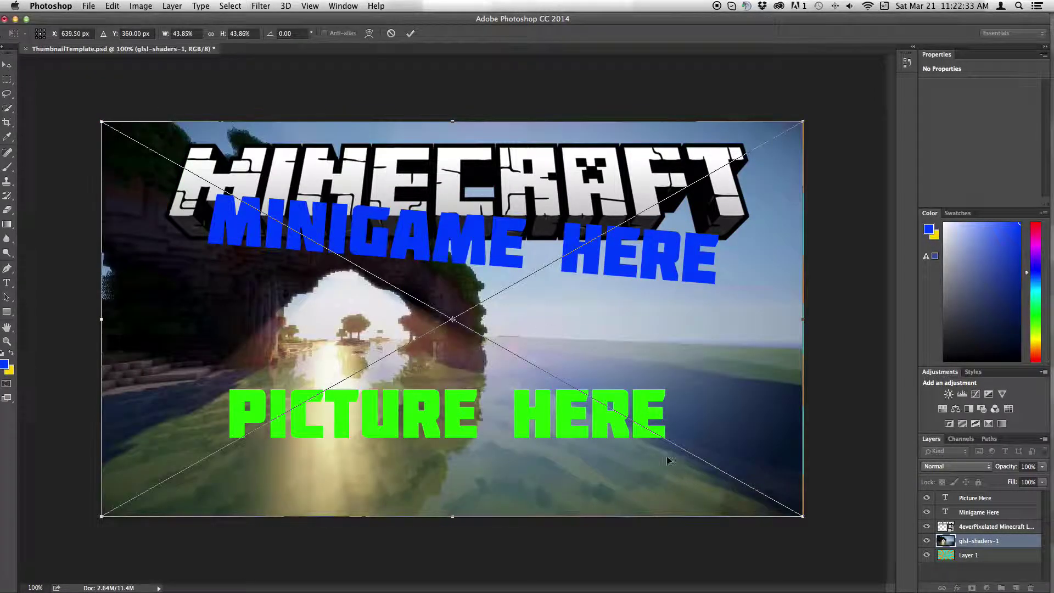
pyautogui.rightClick(566, 335)
pyautogui.click(583, 341)
pyautogui.press('Return')
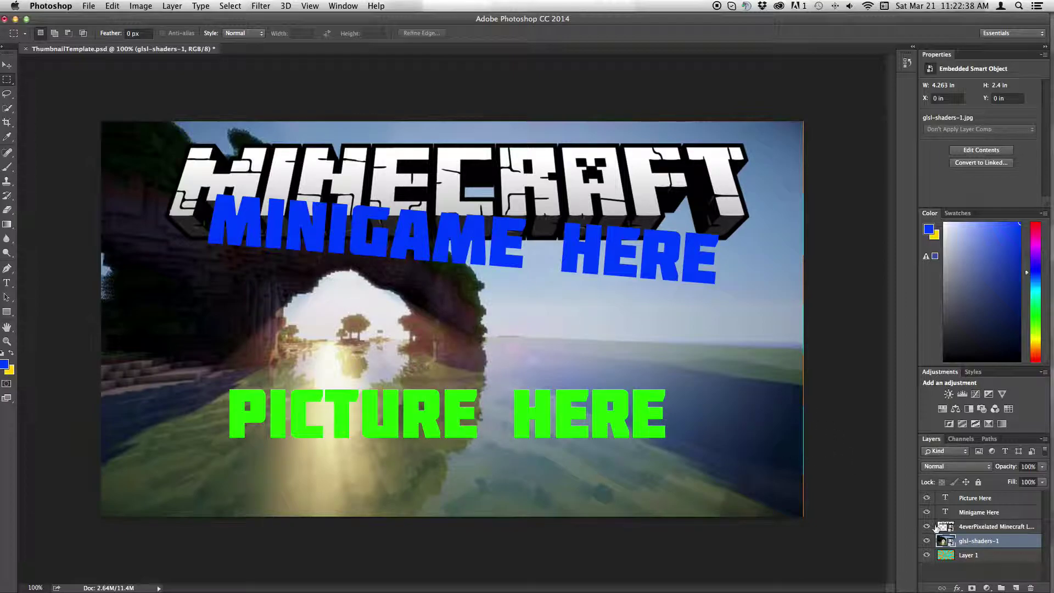
# Apply a Smart Blur filter to the glsl-shaders-1 layer with radius 12.9 and threshold 17.0
pyautogui.click(260, 5)
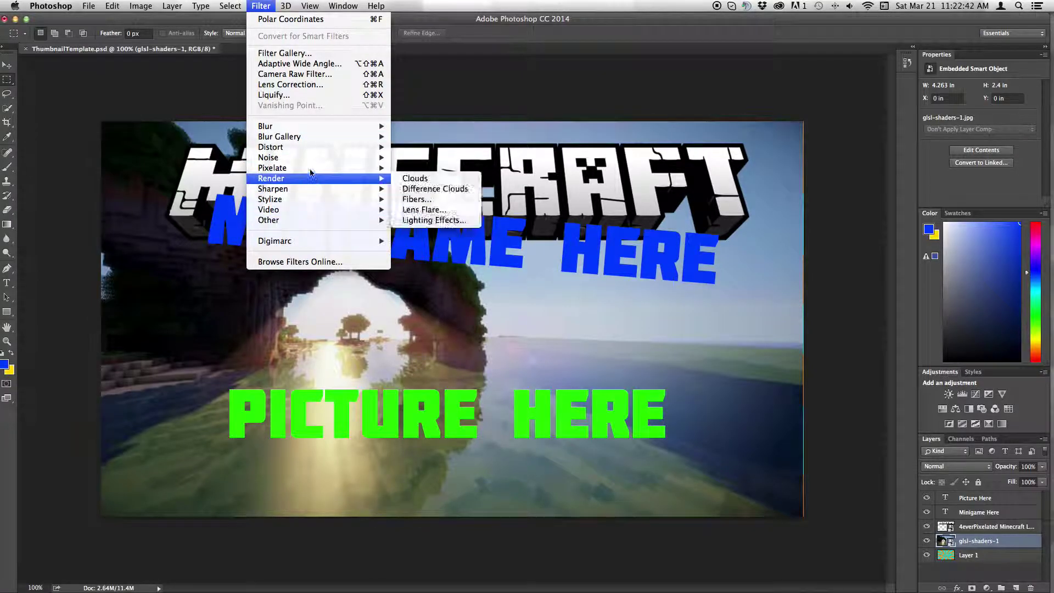
pyautogui.moveTo(329, 126)
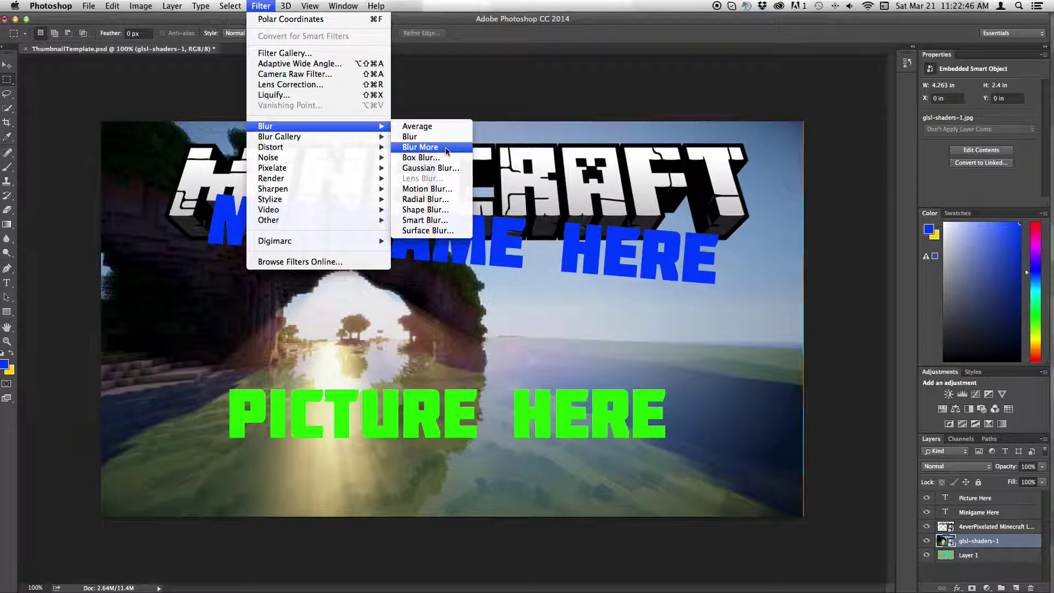
pyautogui.click(445, 226)
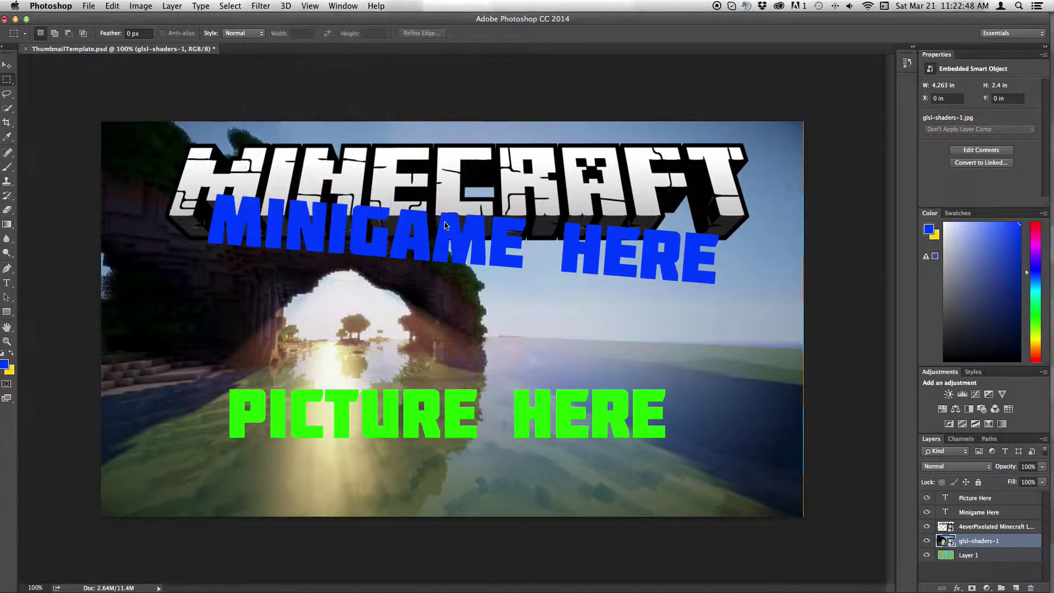
pyautogui.moveTo(370, 129); pyautogui.dragTo(633, 130)
pyautogui.moveTo(541, 312); pyautogui.dragTo(561, 350)
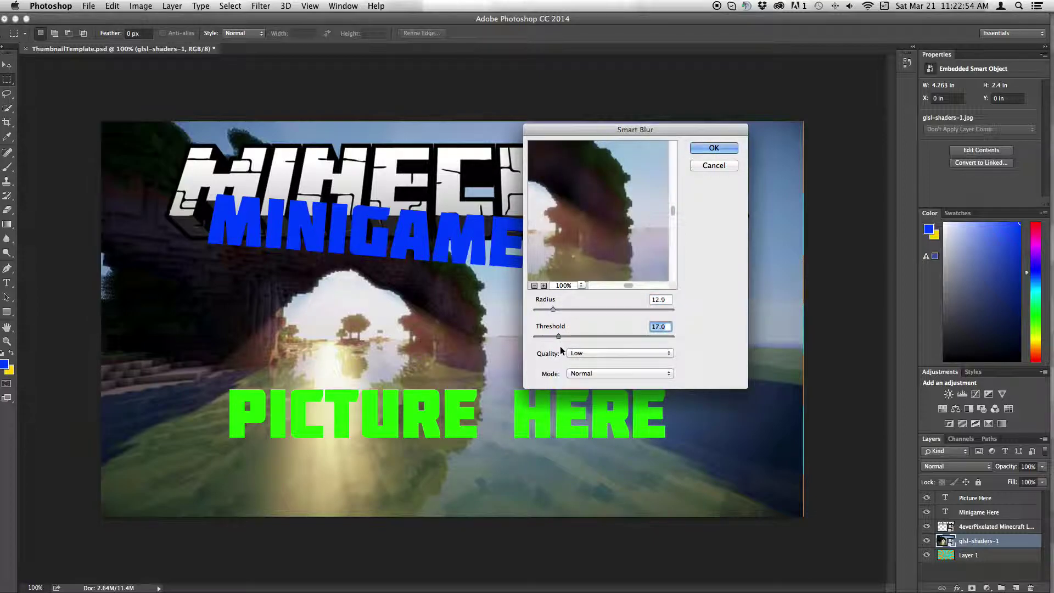
pyautogui.click(718, 148)
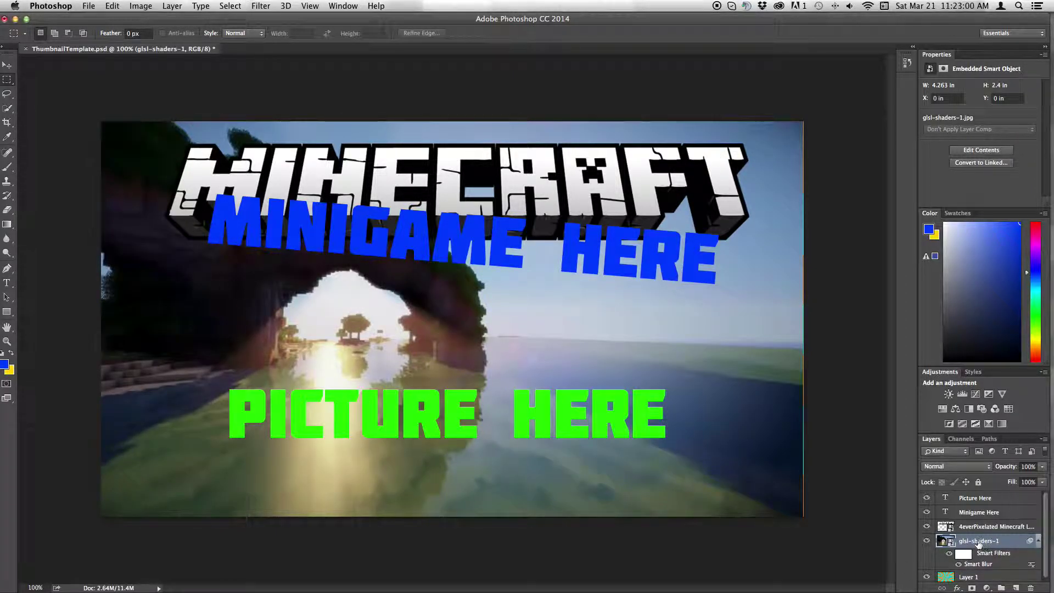
# Delete the glsl-shaders-1 layer from the document
pyautogui.rightClick(979, 543)
pyautogui.click(890, 206)
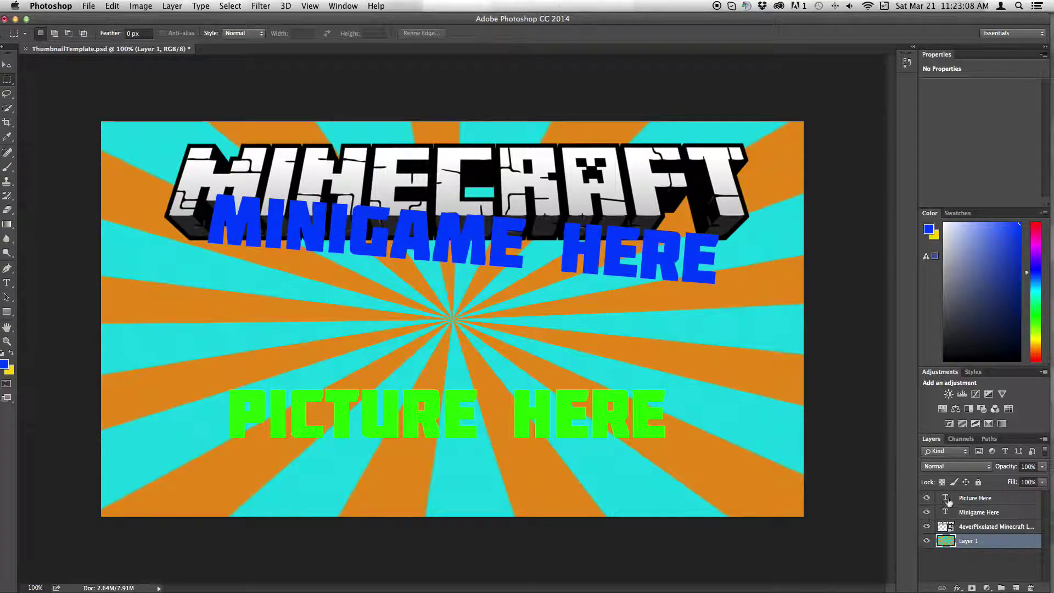
# Replace the wording of the blue Minigame Here text with "DRAGON ESCAPE" and commit the edit
pyautogui.click(968, 503)
pyautogui.click(978, 515)
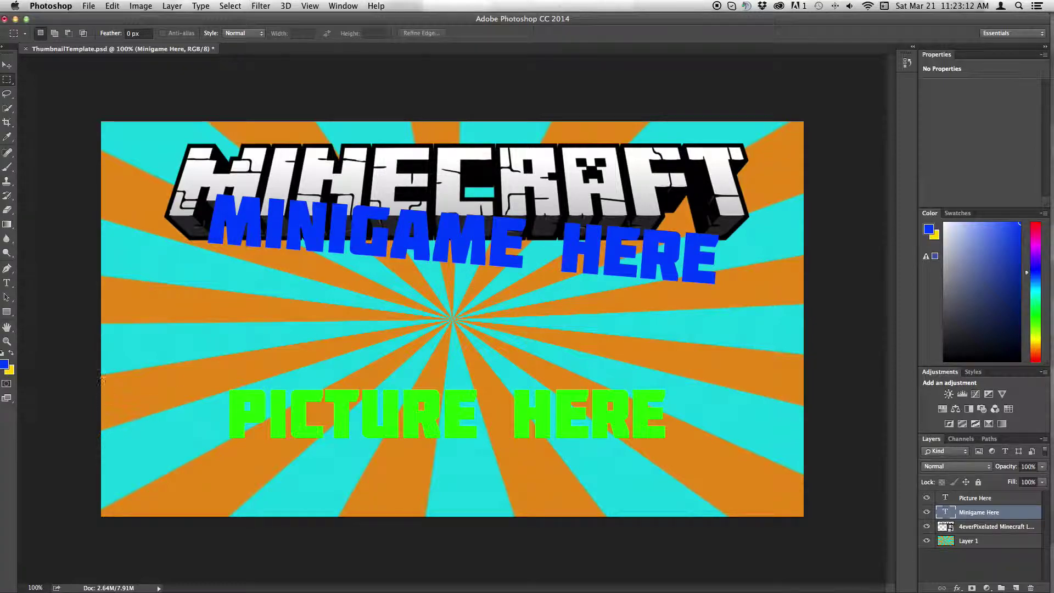
pyautogui.click(7, 283)
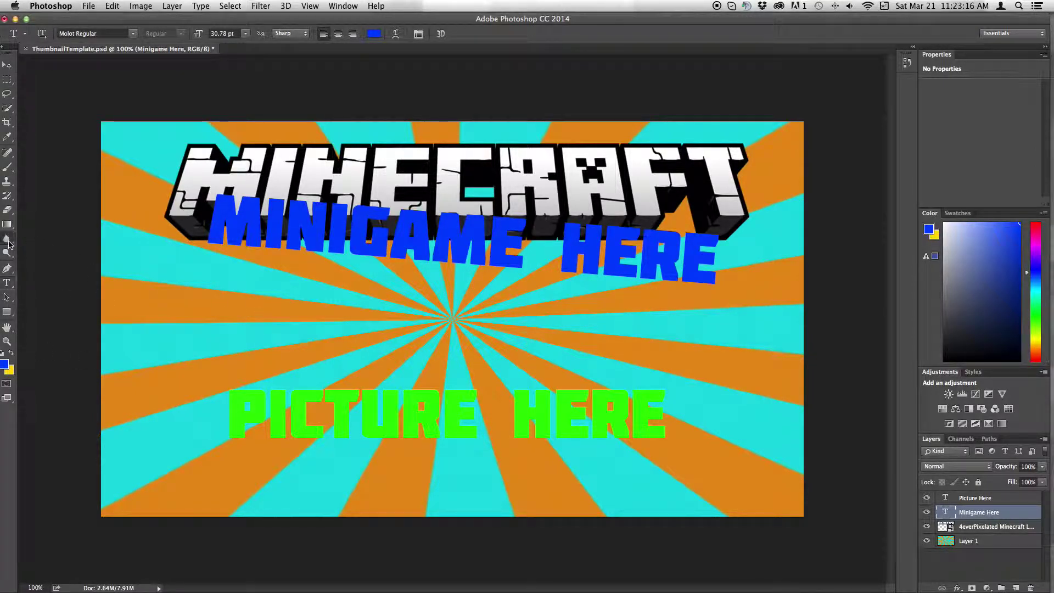
pyautogui.click(7, 238)
pyautogui.press('t')
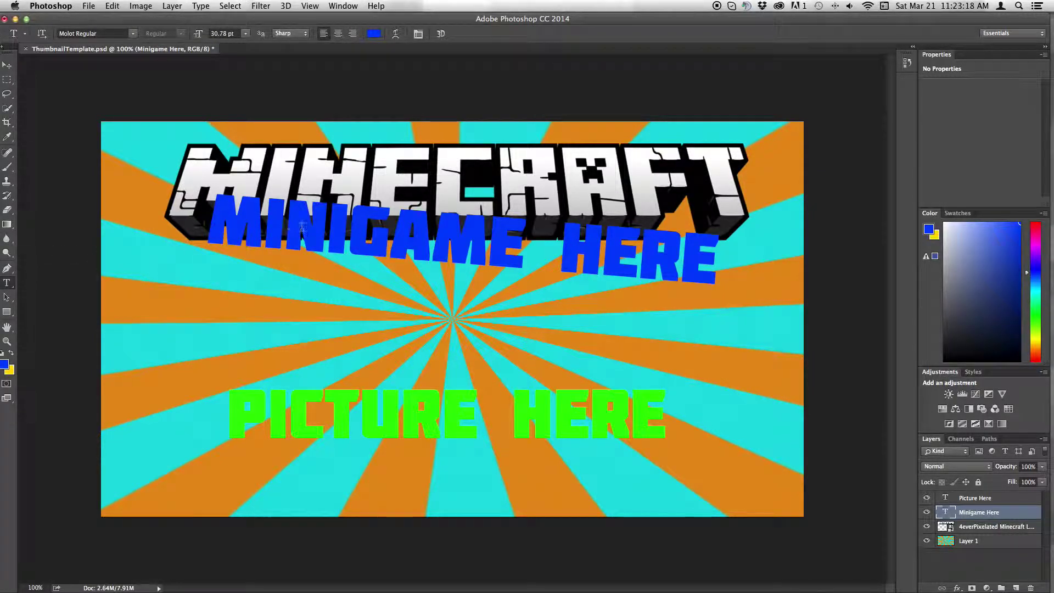
pyautogui.doubleClick(456, 248)
pyautogui.click(466, 251)
pyautogui.tripleClick(486, 240)
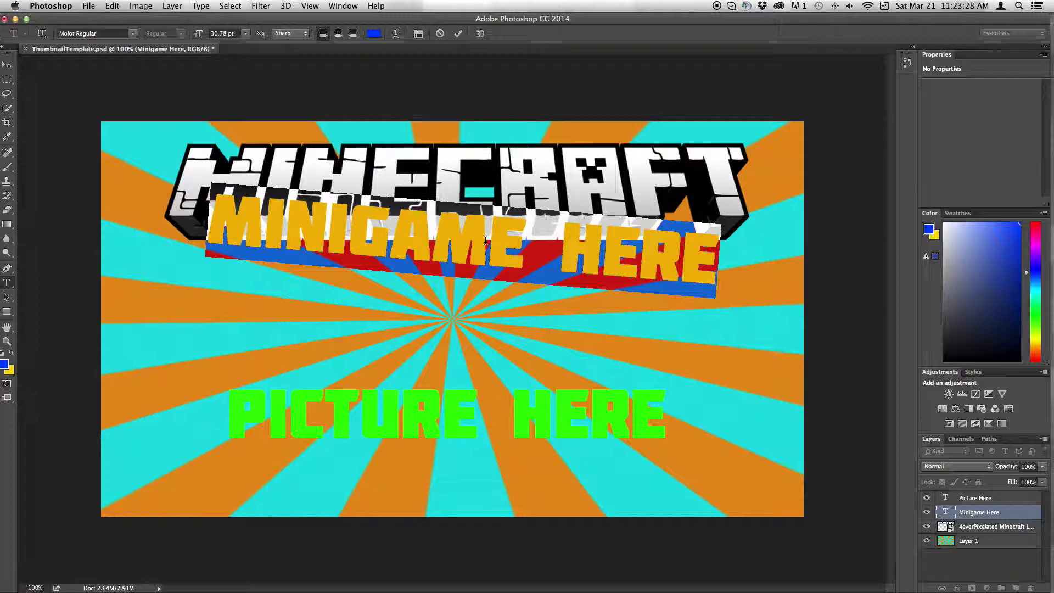
pyautogui.write('OR')
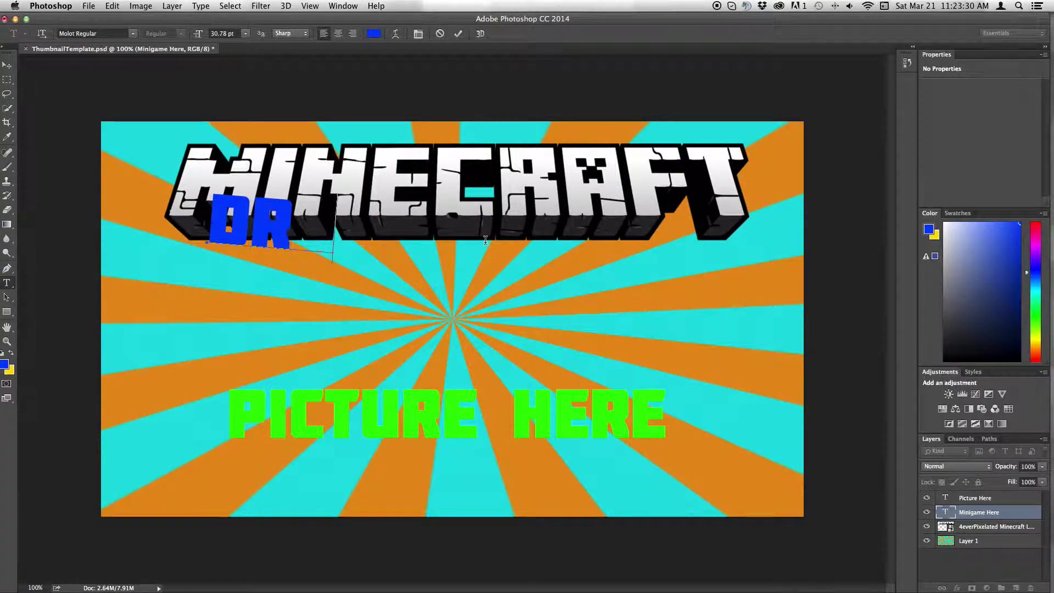
pyautogui.write('AGON')
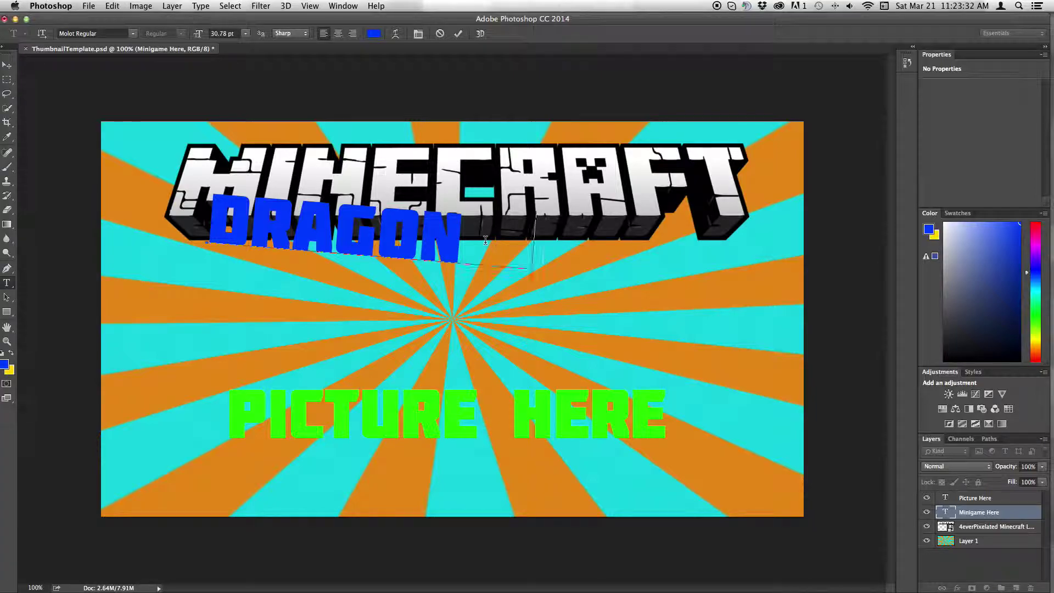
pyautogui.write(' ESCAPE')
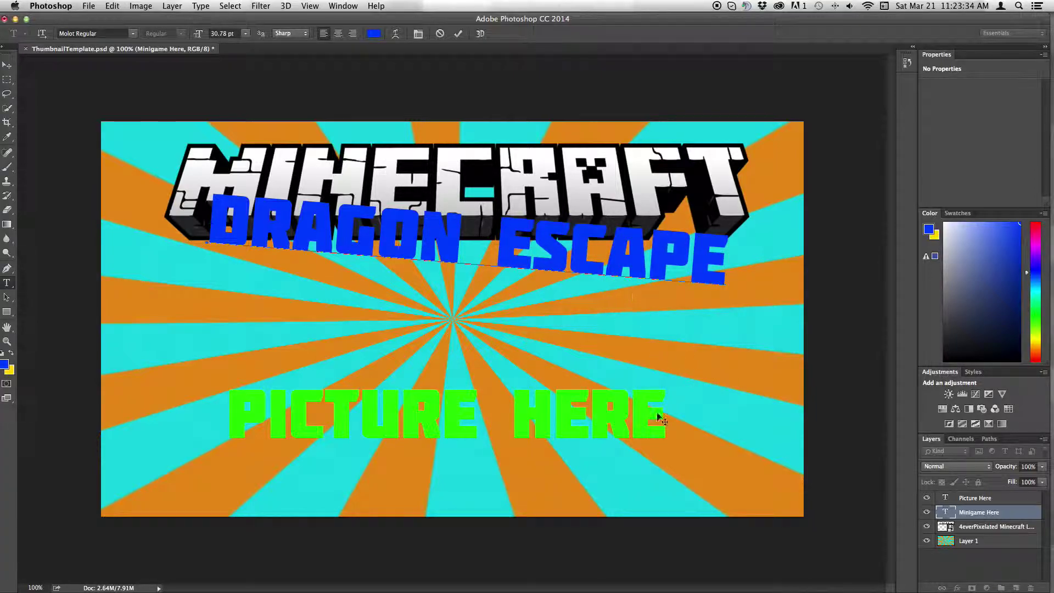
pyautogui.click(459, 35)
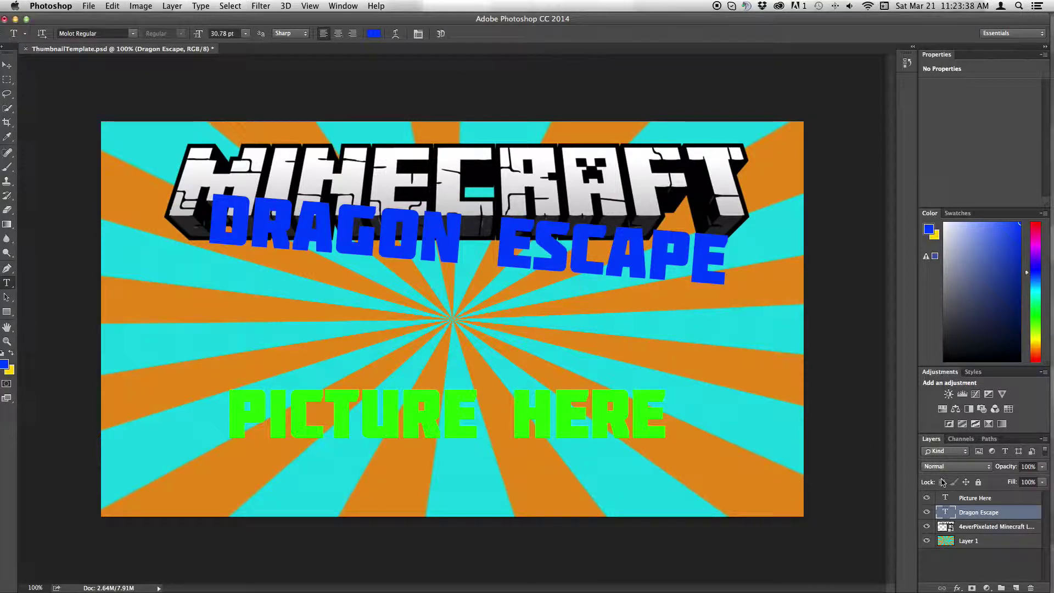
pyautogui.press('super+t')
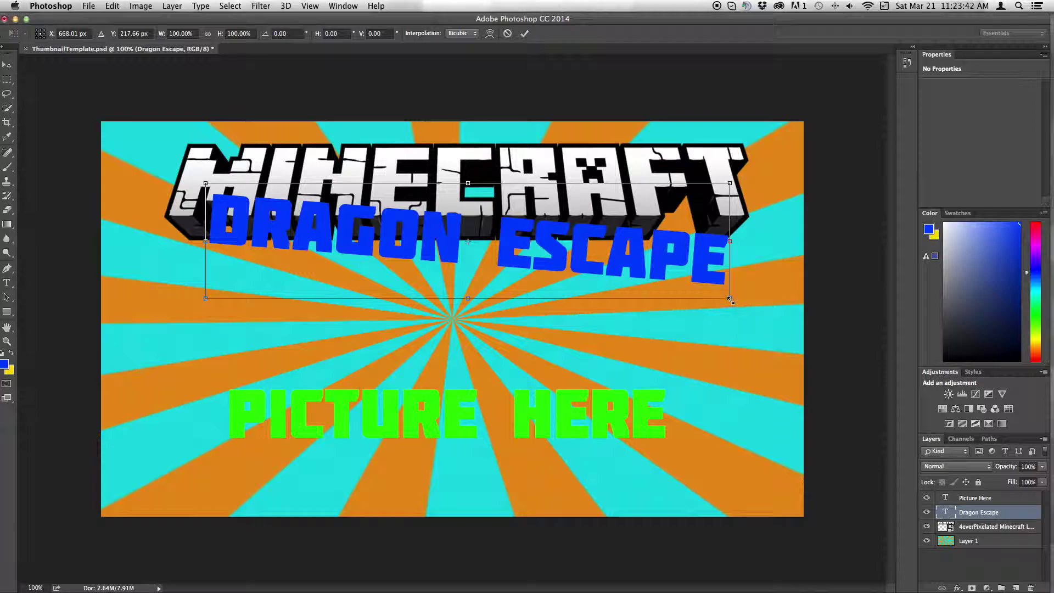
pyautogui.moveTo(729, 300); pyautogui.dragTo(659, 303)
pyautogui.press('super+z')
pyautogui.press('Escape')
pyautogui.press('t')
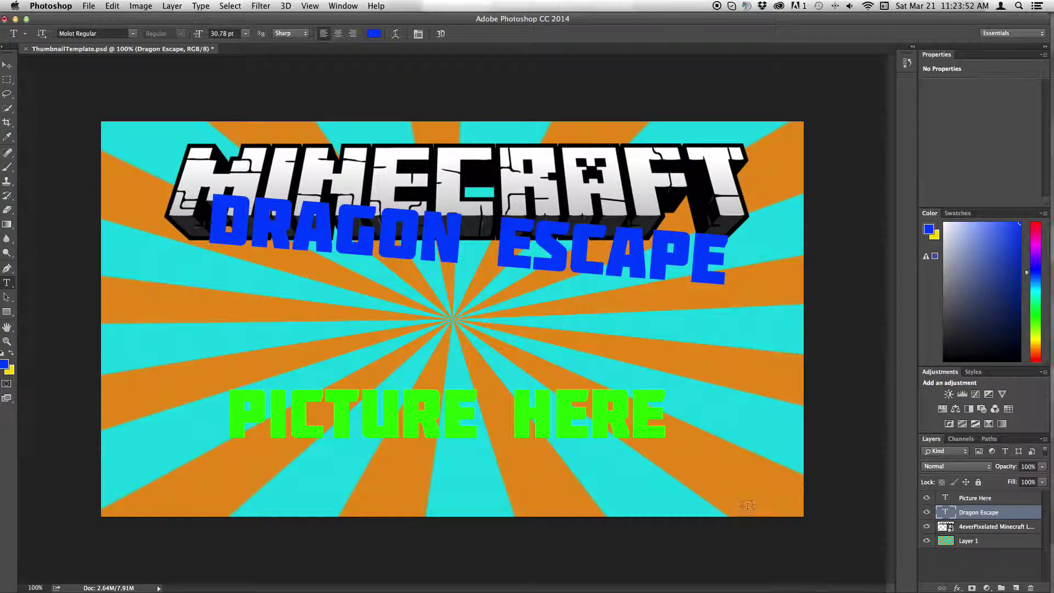
# Delete the green Picture Here text layer
pyautogui.click(972, 499)
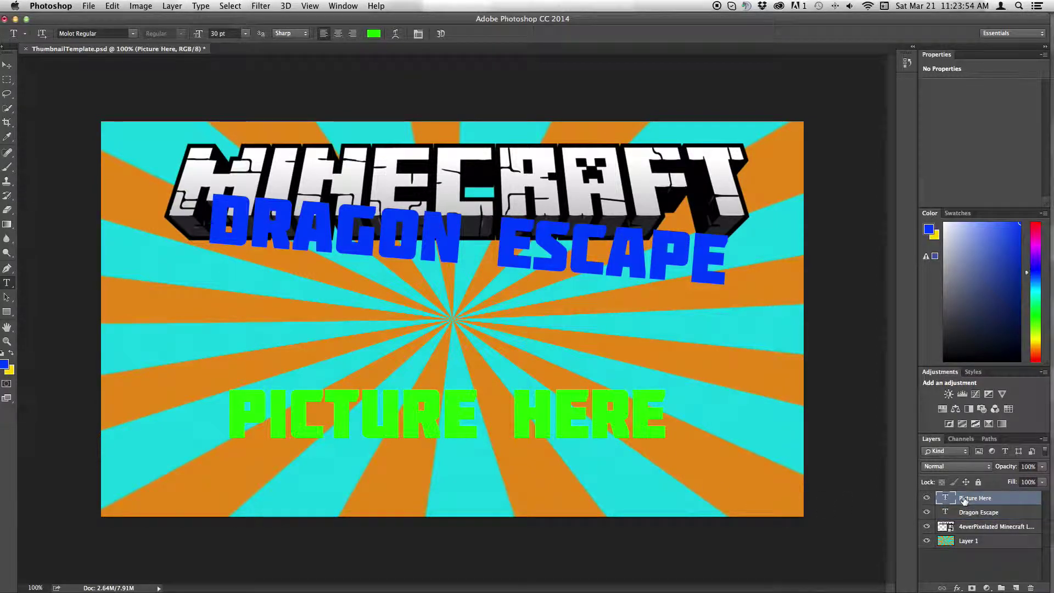
pyautogui.rightClick(967, 498)
pyautogui.click(1001, 500)
pyautogui.rightClick(956, 501)
pyautogui.click(981, 501)
pyautogui.rightClick(970, 498)
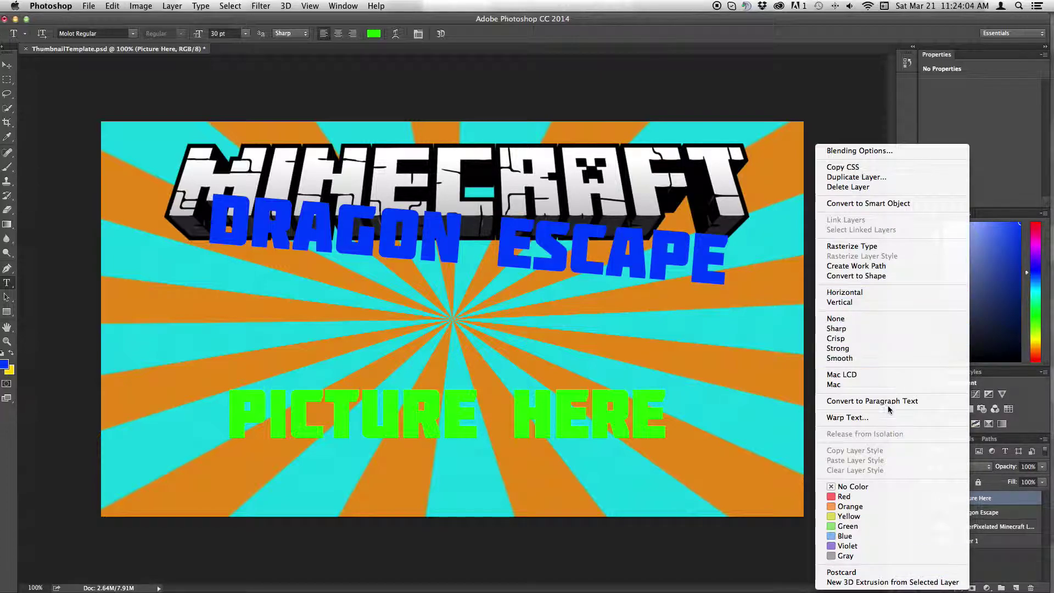
pyautogui.click(893, 188)
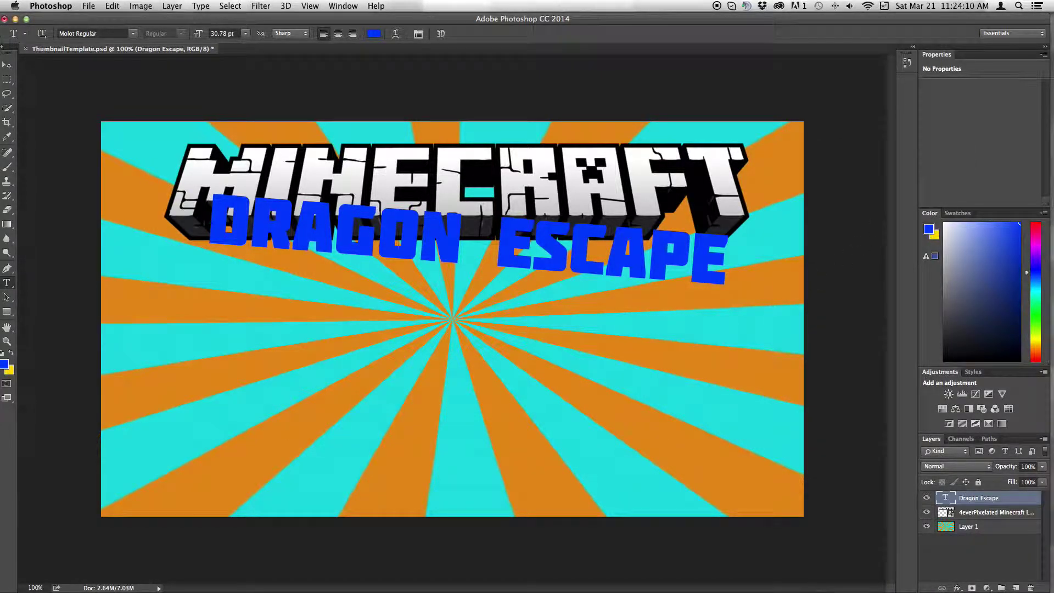
# Switch to Safari and search Google Images for "minecraft dragon render"
pyautogui.press('super+Tab')
pyautogui.moveTo(457, 70); pyautogui.dragTo(500, 29)
pyautogui.click(443, 41)
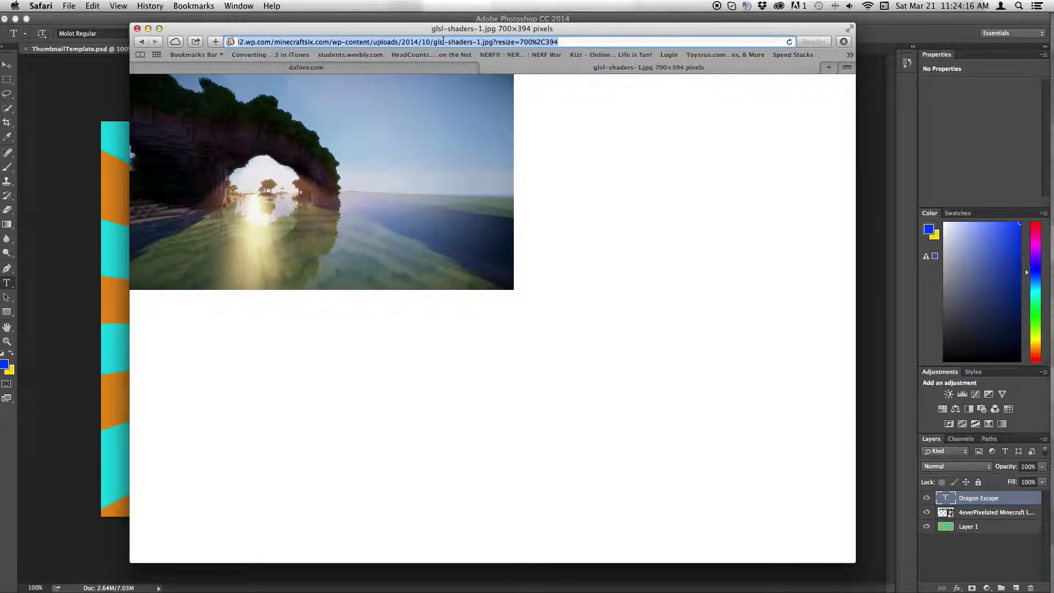
pyautogui.write('minecraft drag')
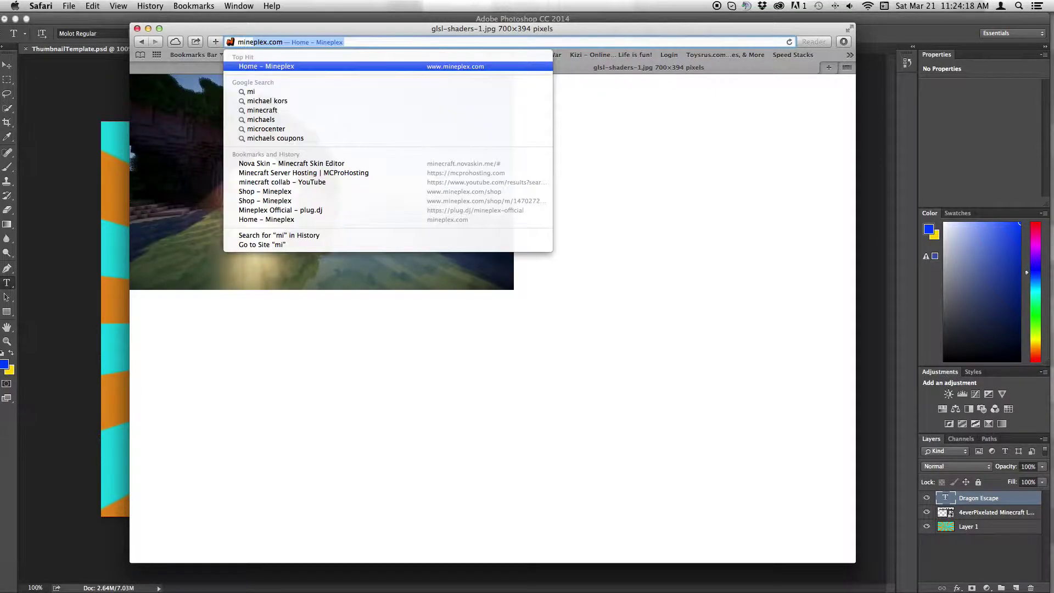
pyautogui.write('on')
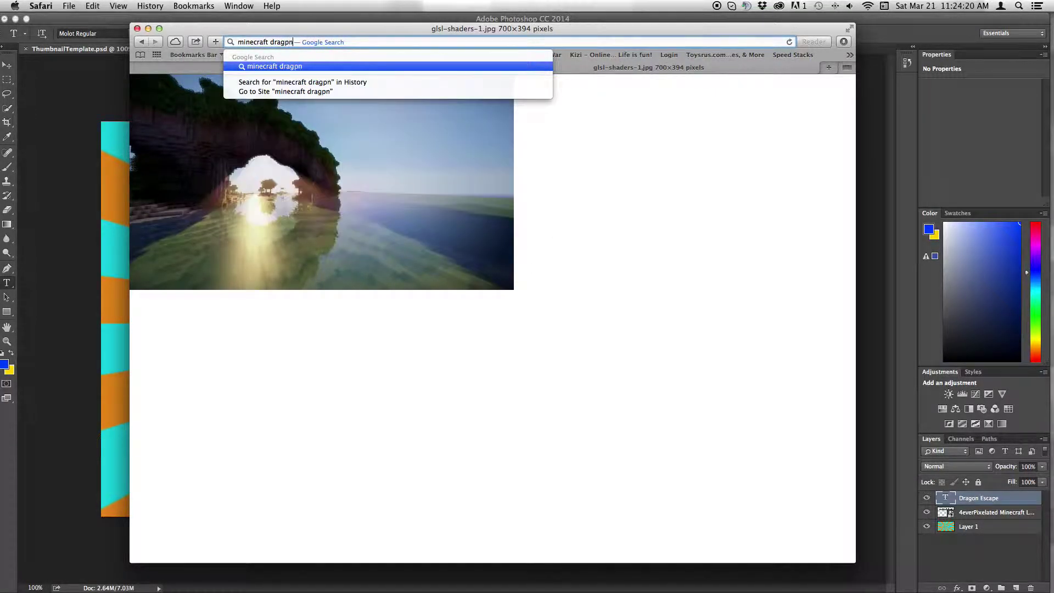
pyautogui.write(' render')
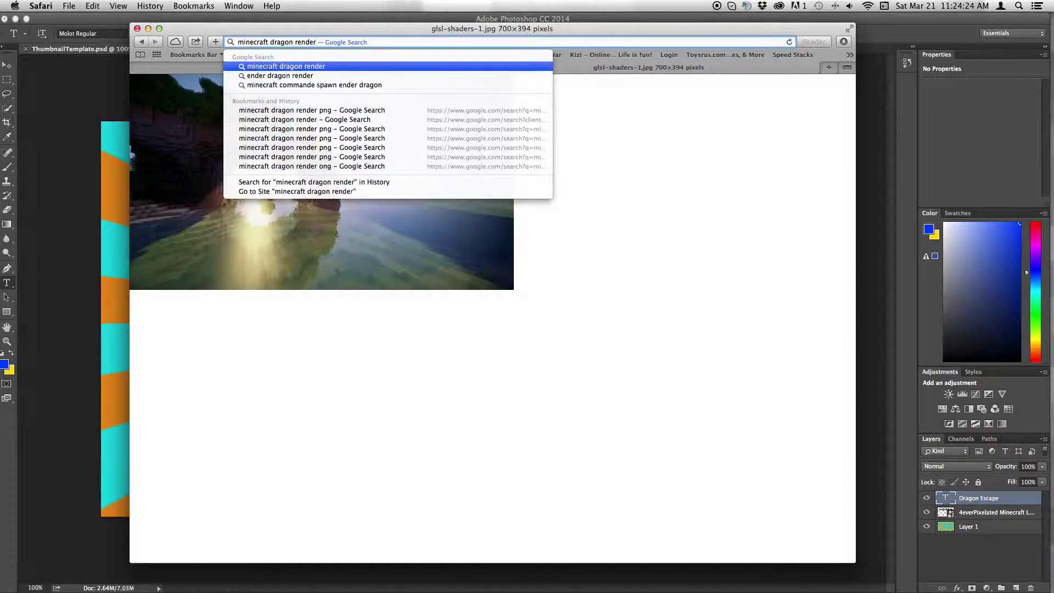
pyautogui.press('Return')
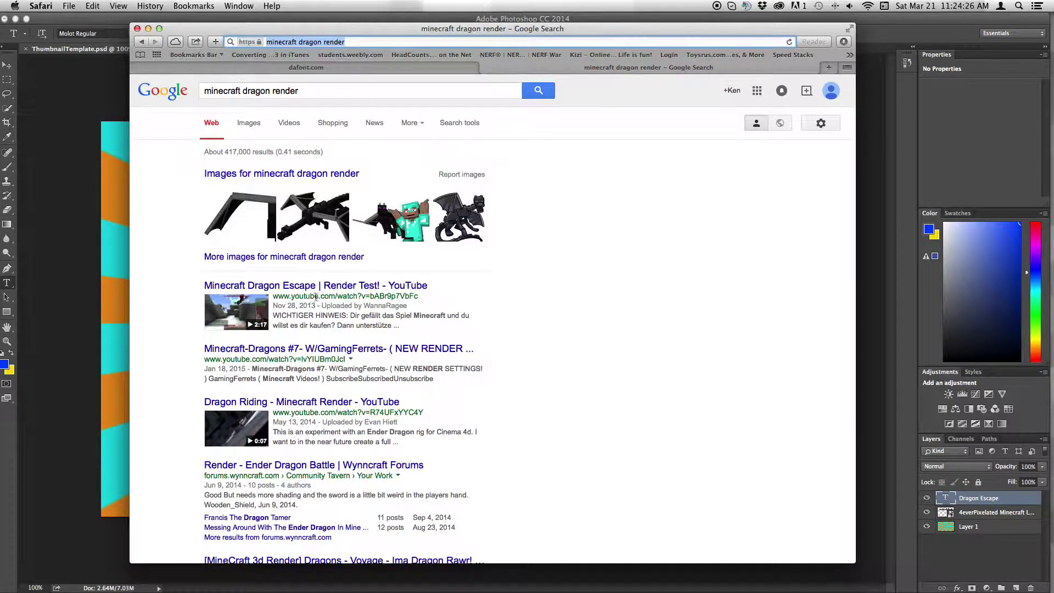
pyautogui.click(249, 122)
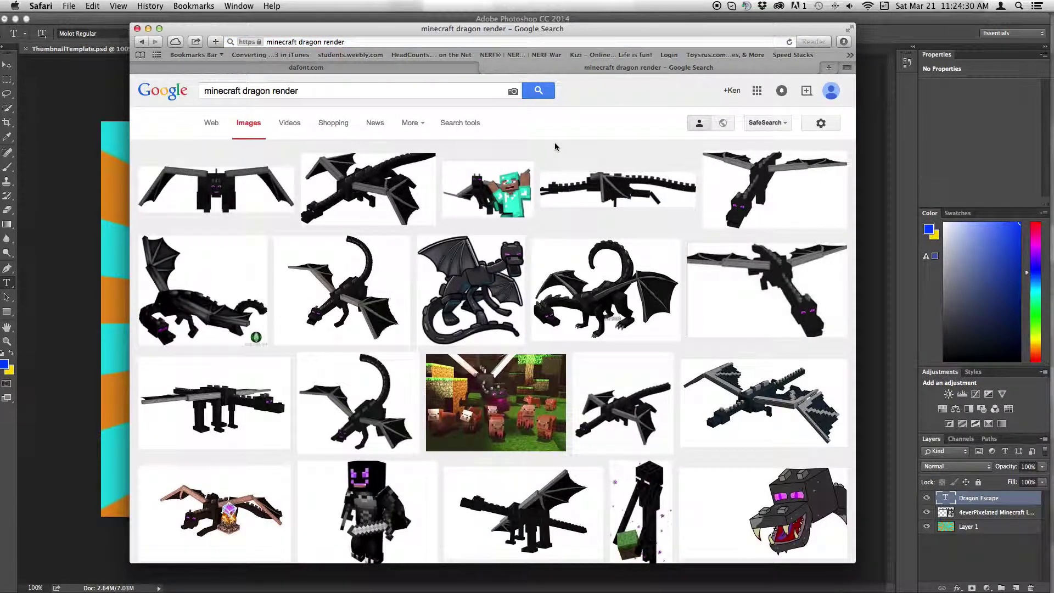
# Pick the black flying Ender Dragon, Enderdragon_3382332.jpg, from the image results and open the picture on its own page
pyautogui.scroll(-5, 569, 384)
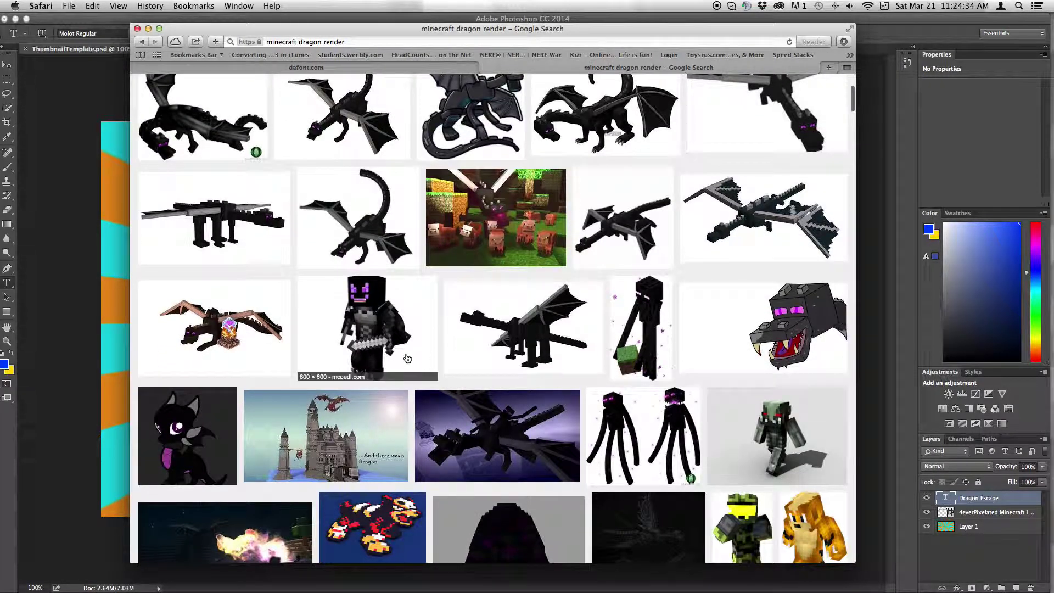
pyautogui.scroll(3, 407, 358)
pyautogui.scroll(3, 231, 281)
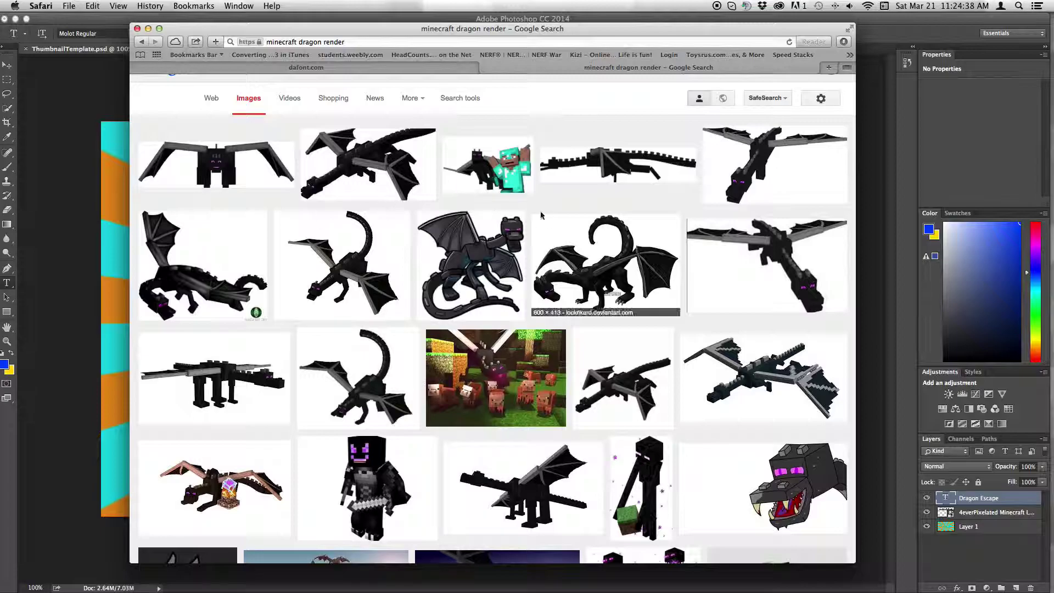
pyautogui.click(368, 159)
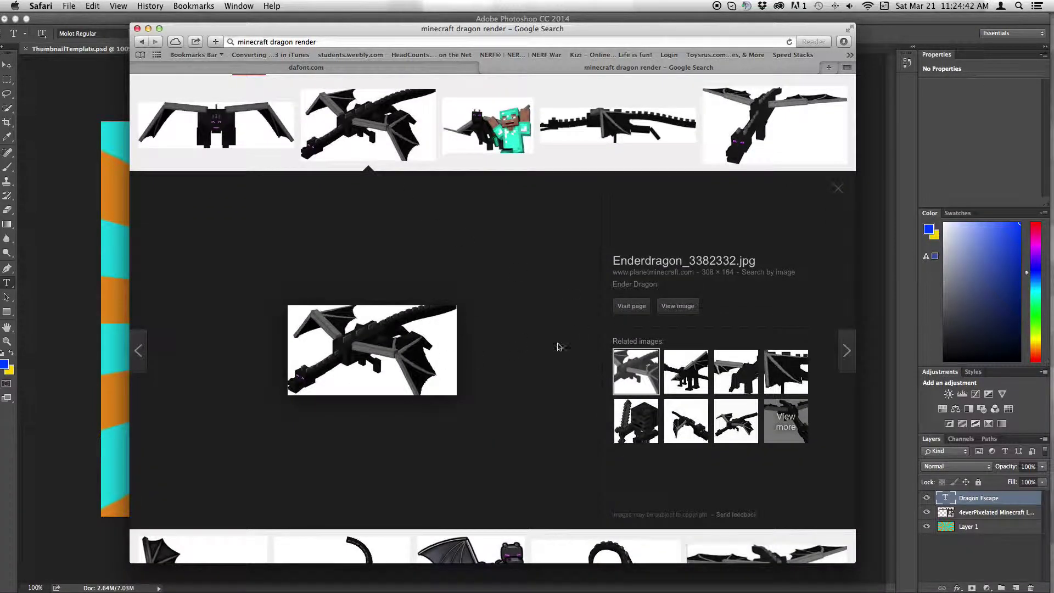
pyautogui.click(693, 318)
# Save the dragon picture as Enderdragon_3382332 in the Thumbnails folder
pyautogui.rightClick(209, 137)
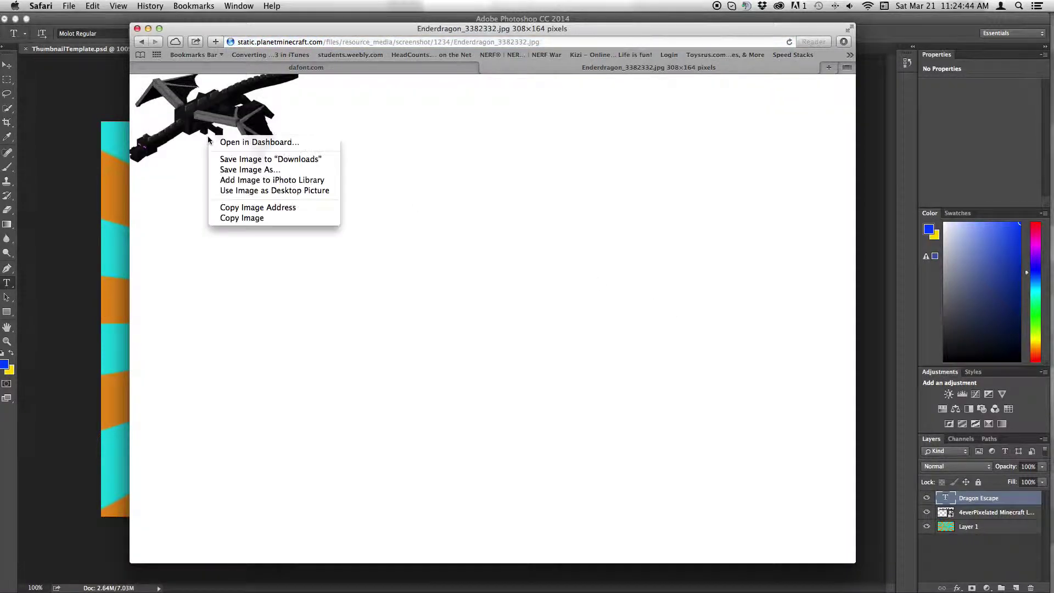
pyautogui.click(251, 170)
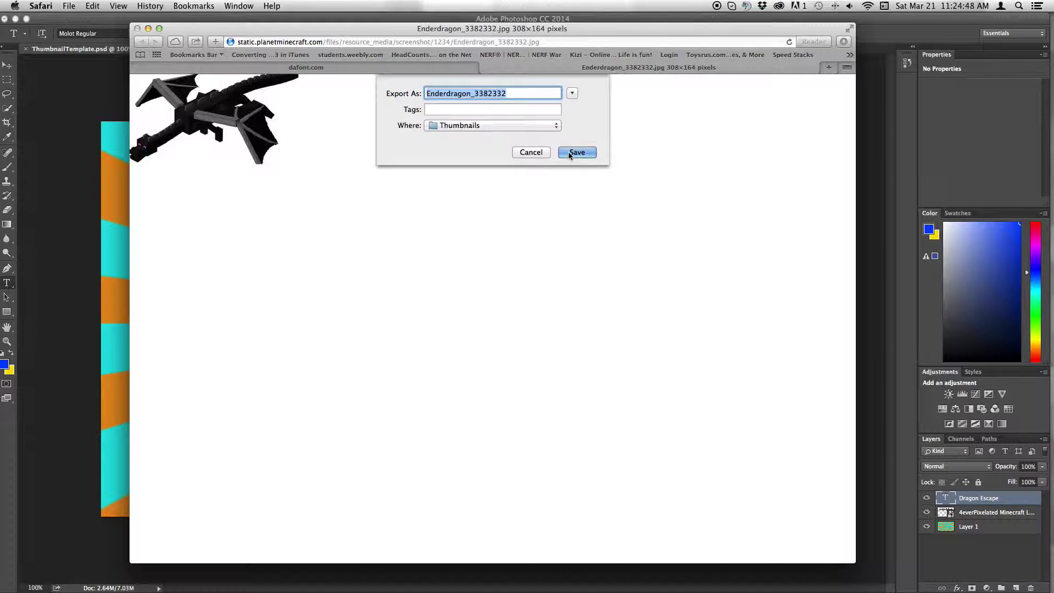
pyautogui.click(569, 156)
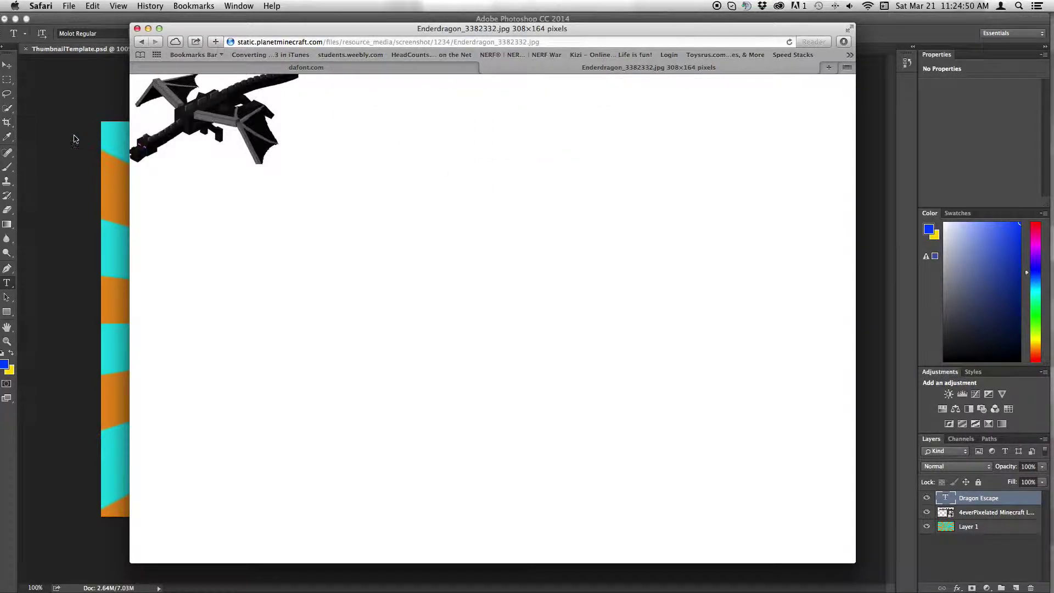
# Switch back to Photoshop and bring the Finder's Thumbnails folder window in front of the document
pyautogui.click(93, 141)
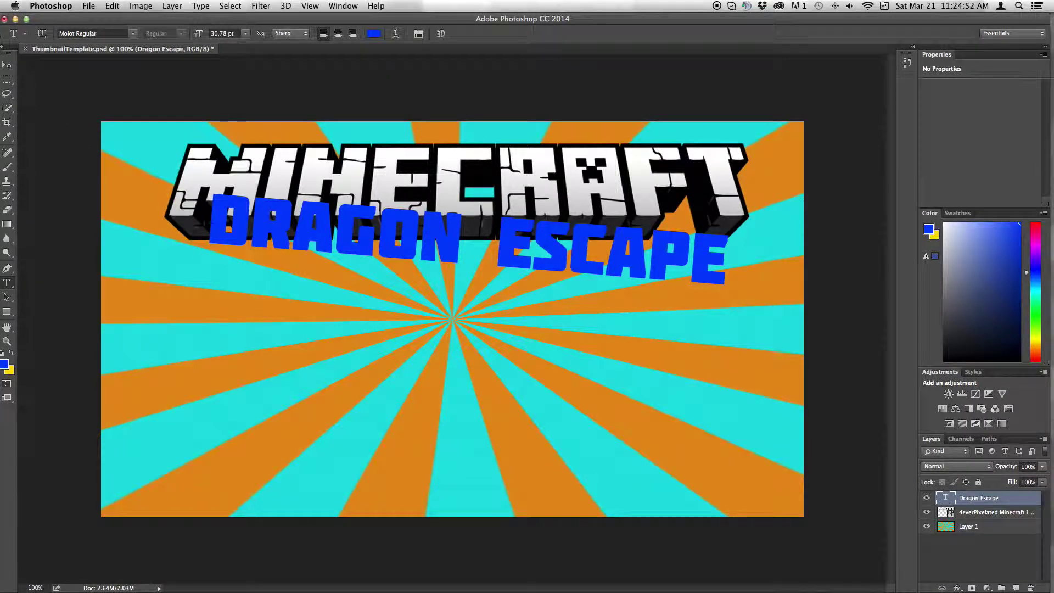
pyautogui.press('super+Tab')
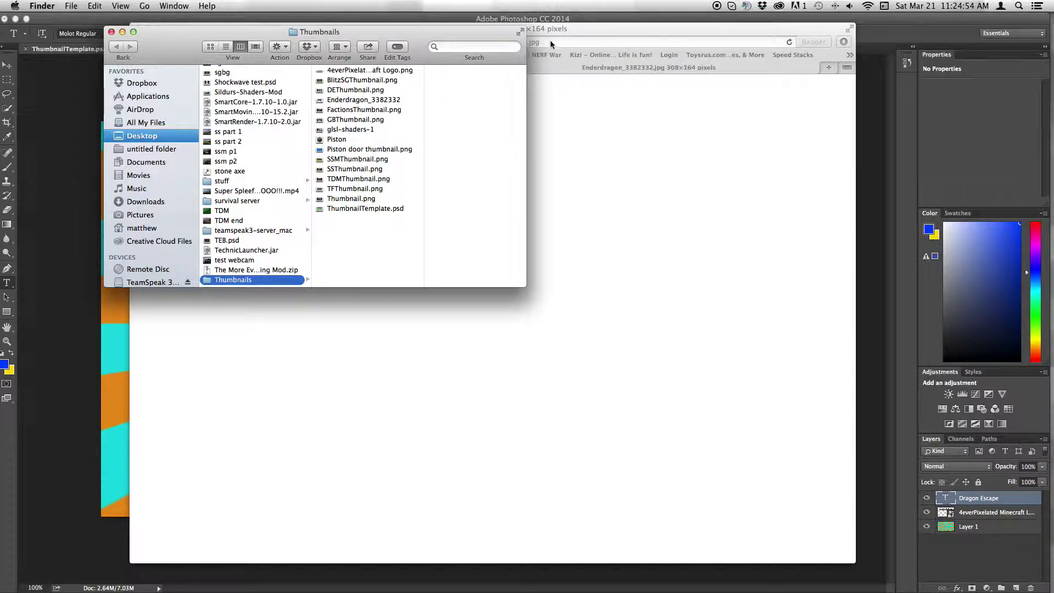
pyautogui.click(659, 23)
pyautogui.click(596, 21)
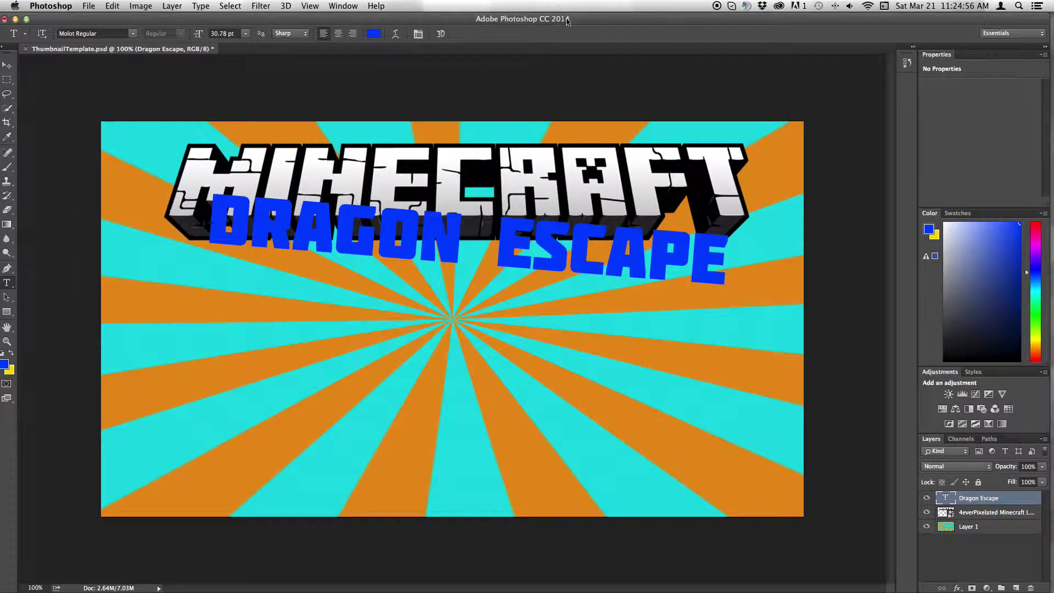
pyautogui.press('super+Tab')
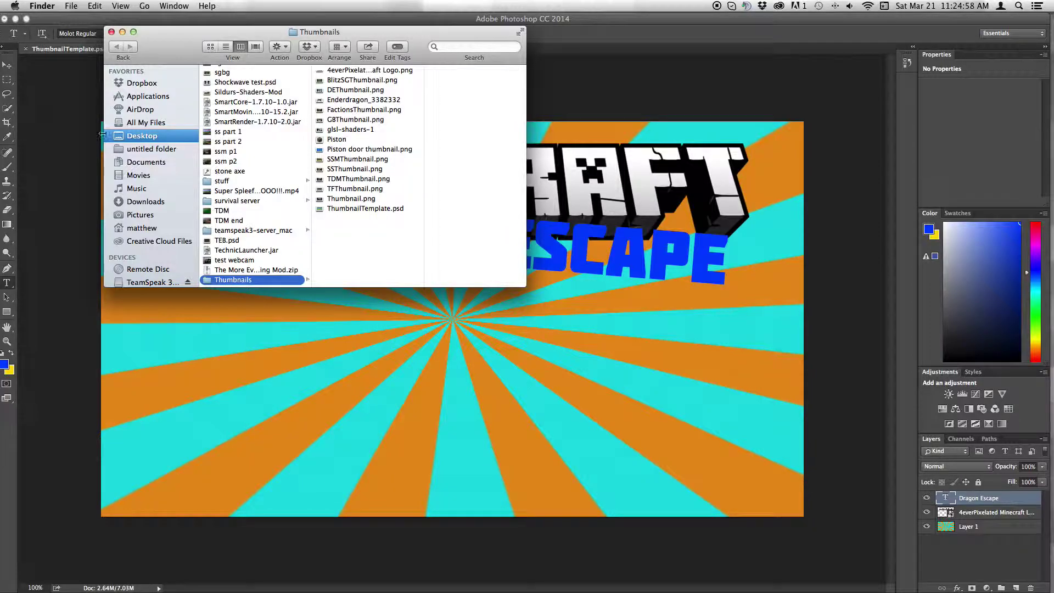
# Try to place the Enderdragon_3382332 picture from the Thumbnails folder into the ThumbnailTemplate document in Photoshop
pyautogui.moveTo(328, 38); pyautogui.dragTo(236, 4)
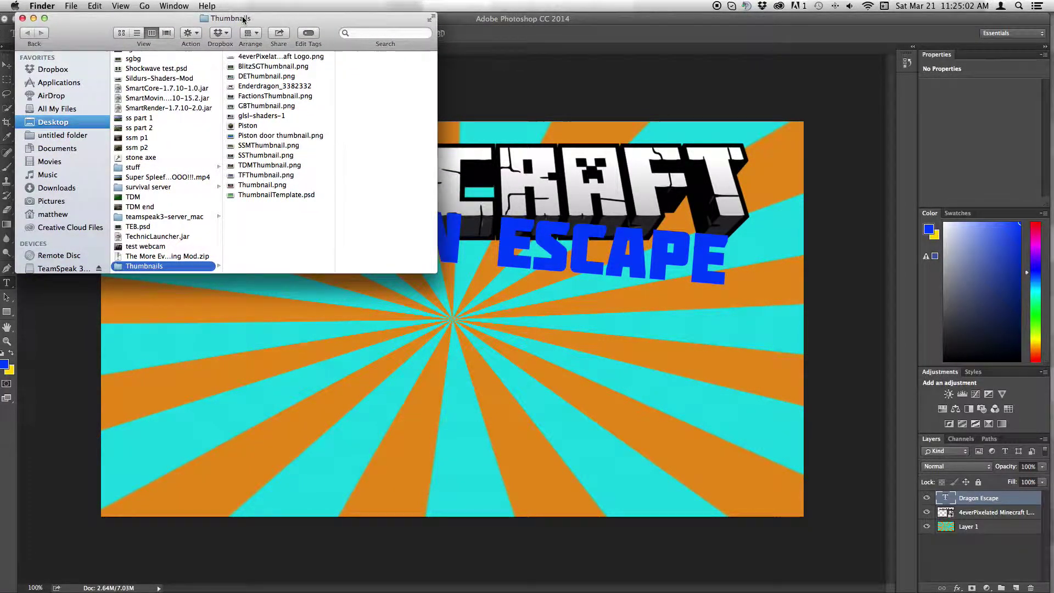
pyautogui.click(271, 206)
pyautogui.moveTo(271, 206); pyautogui.dragTo(273, 231)
pyautogui.moveTo(267, 89); pyautogui.dragTo(487, 416)
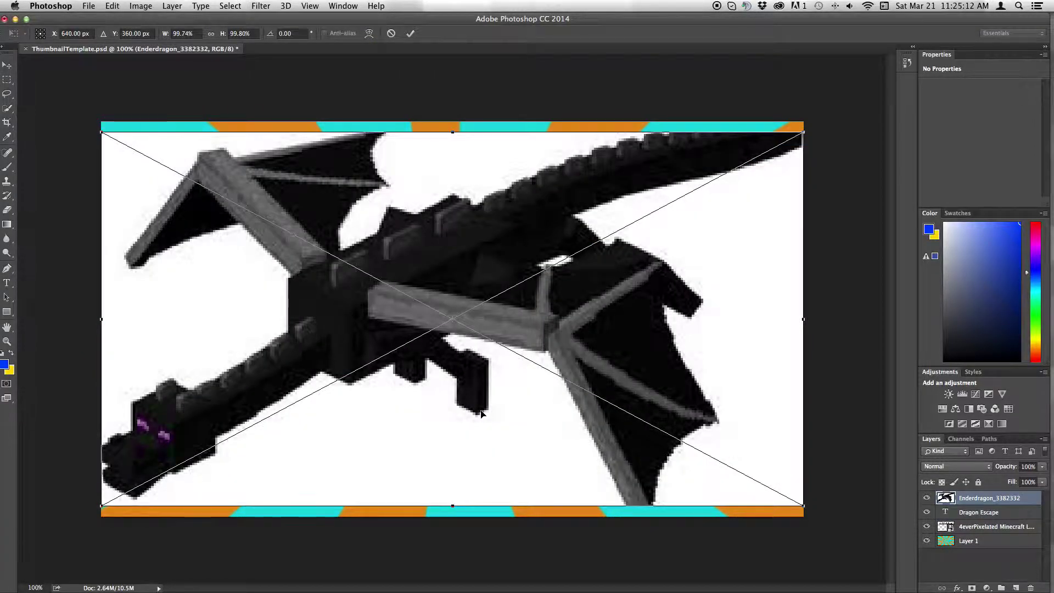
pyautogui.press('Escape')
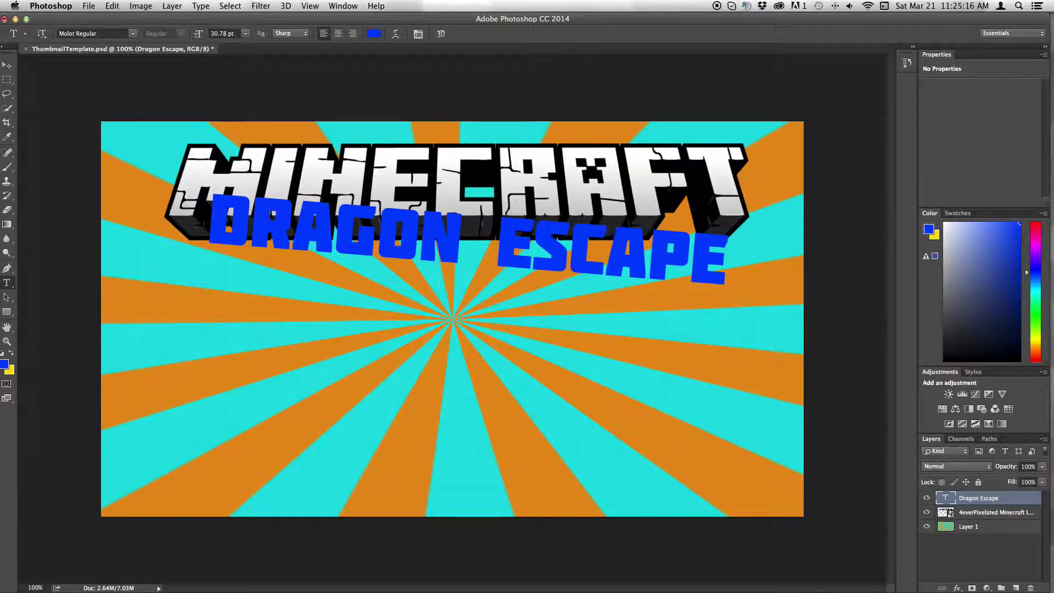
# Return to the Finder's Thumbnails folder and move the Enderdragon_3382332 picture to the Trash
pyautogui.press('super+Tab')
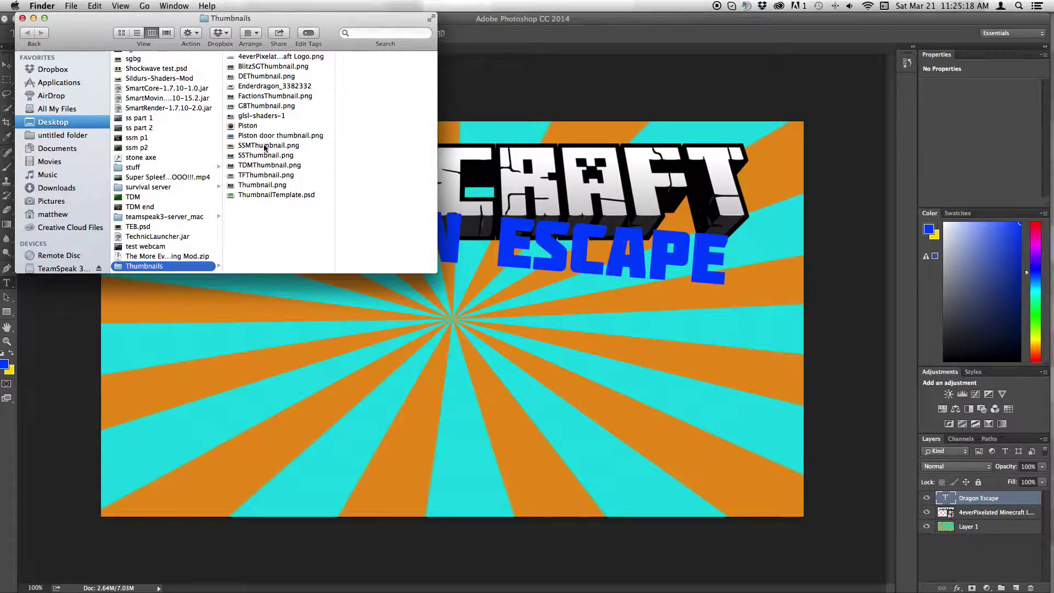
pyautogui.rightClick(260, 88)
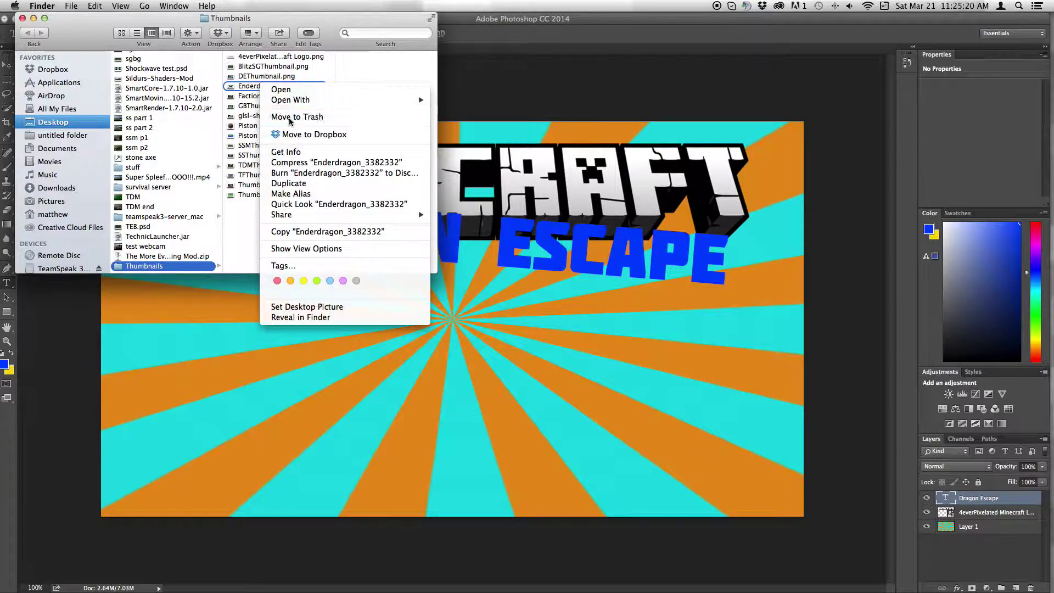
pyautogui.click(290, 120)
pyautogui.moveTo(157, 30); pyautogui.dragTo(176, 30)
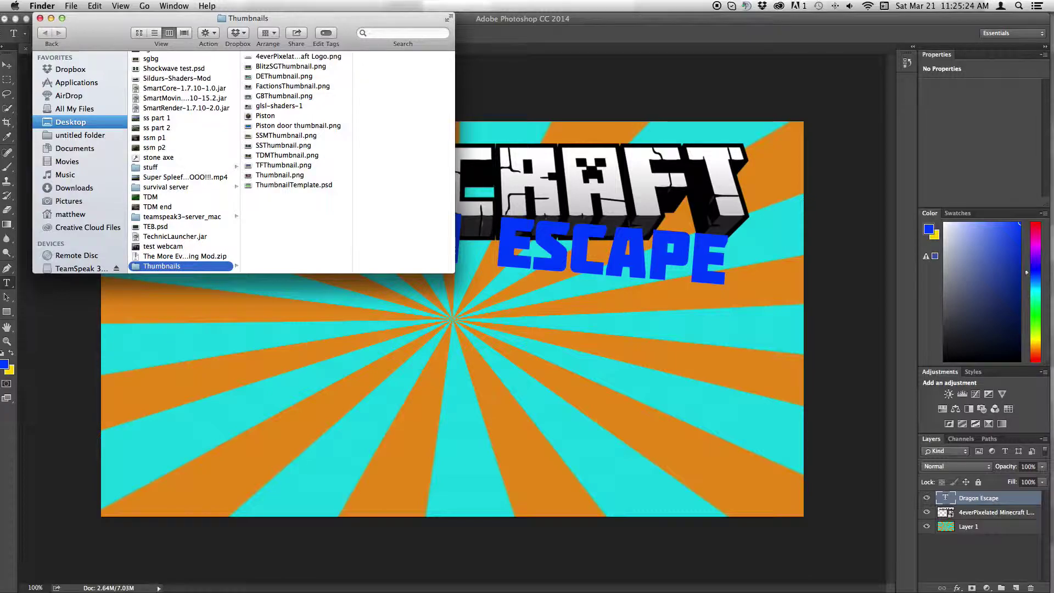
# Switch to Safari, go back to the "minecraft dragon render" image results and examine other dragon pictures as possible replacements
pyautogui.press('super+Tab')
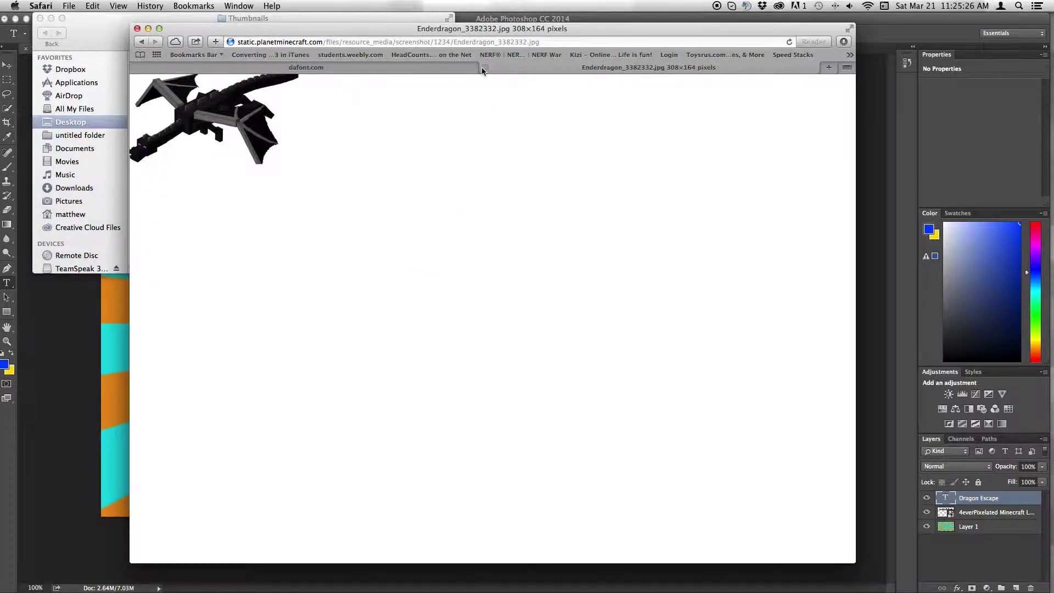
pyautogui.click(141, 42)
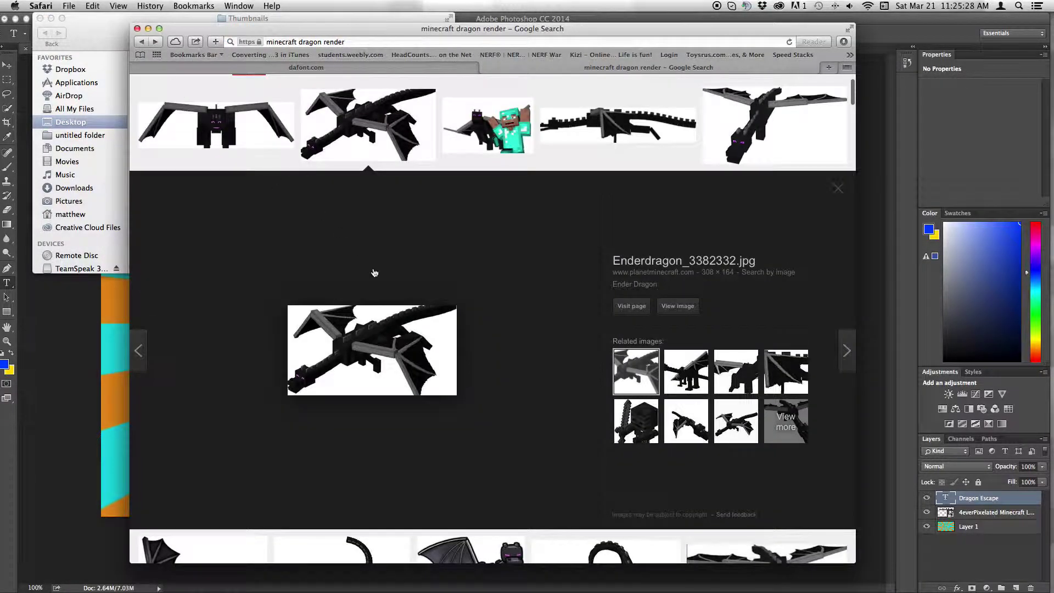
pyautogui.scroll(3, 545, 275)
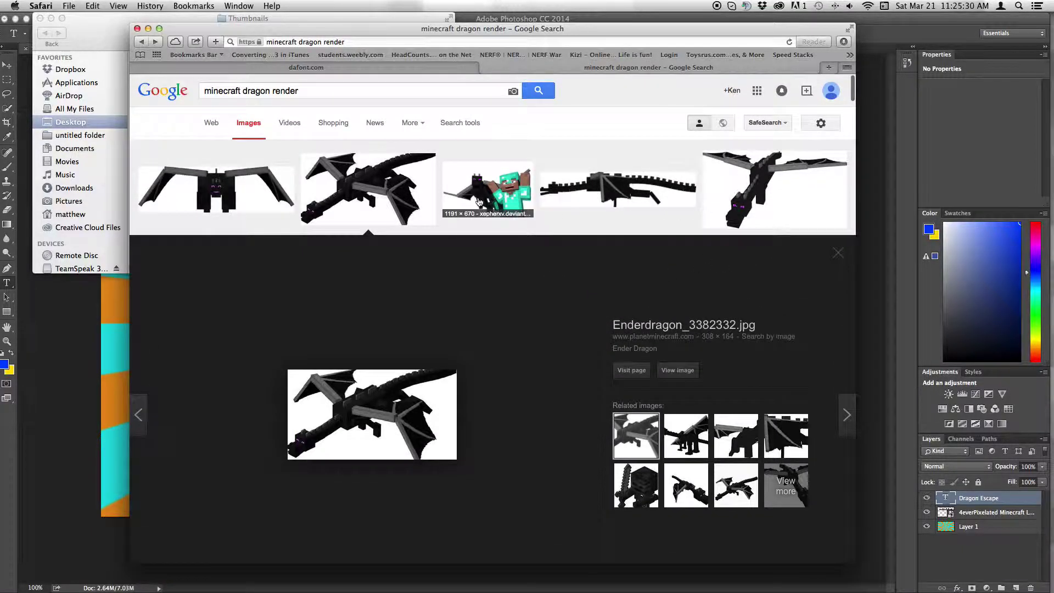
pyautogui.click(370, 202)
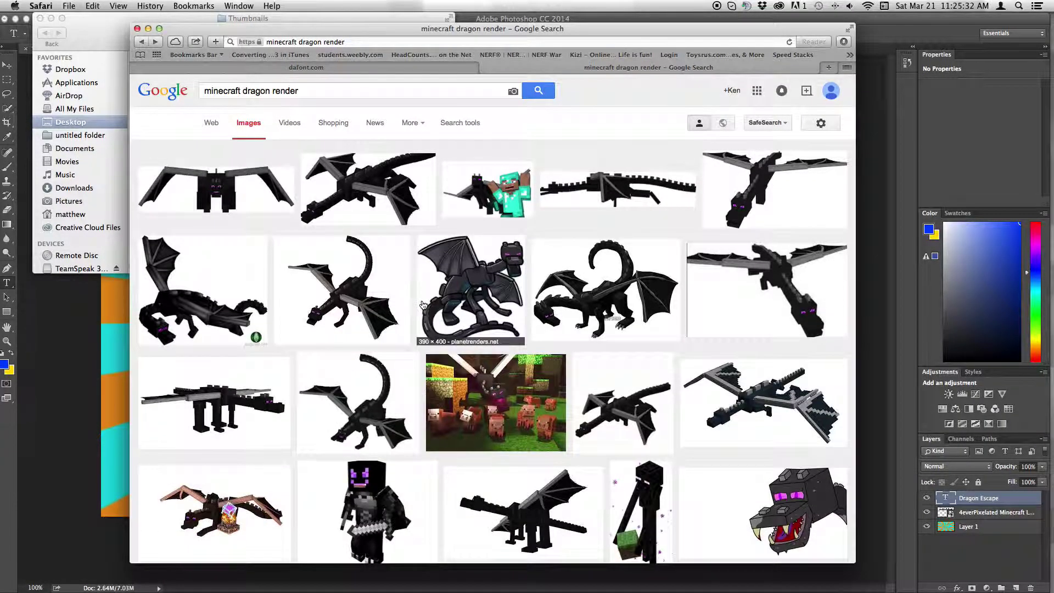
pyautogui.click(401, 219)
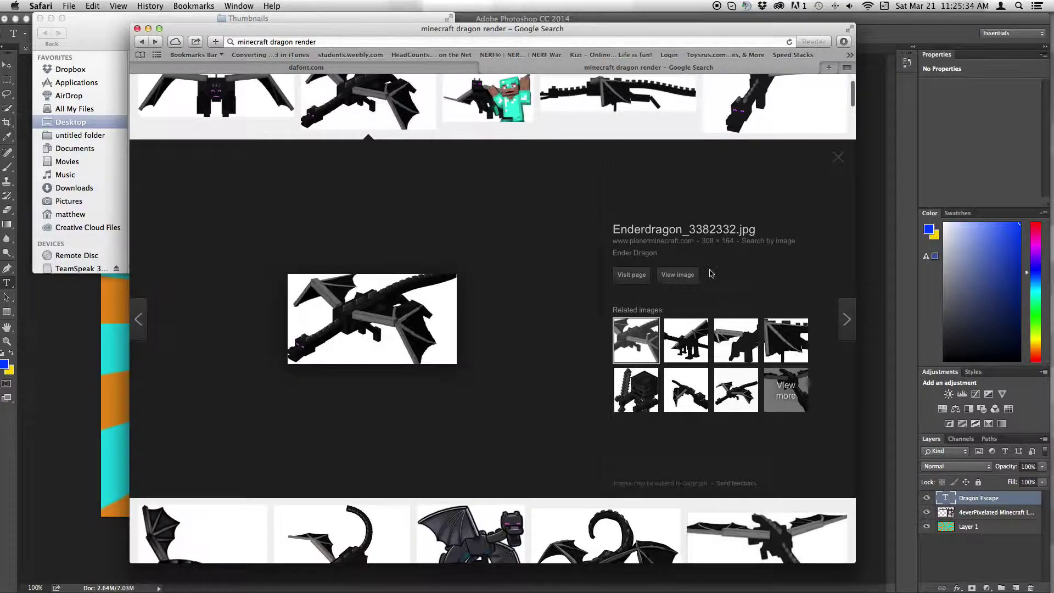
pyautogui.click(387, 107)
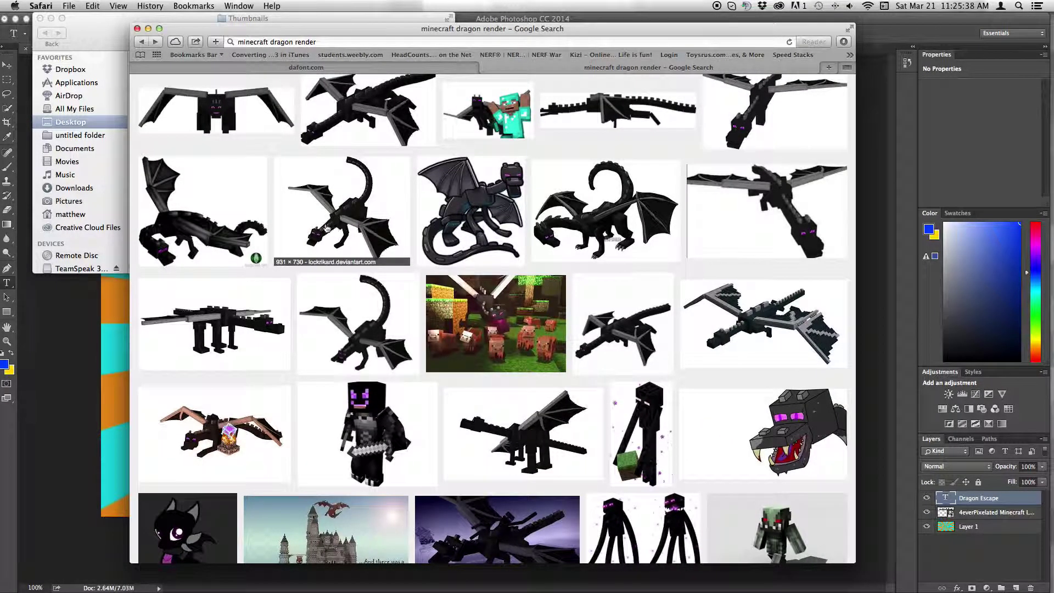
pyautogui.scroll(-3, 350, 336)
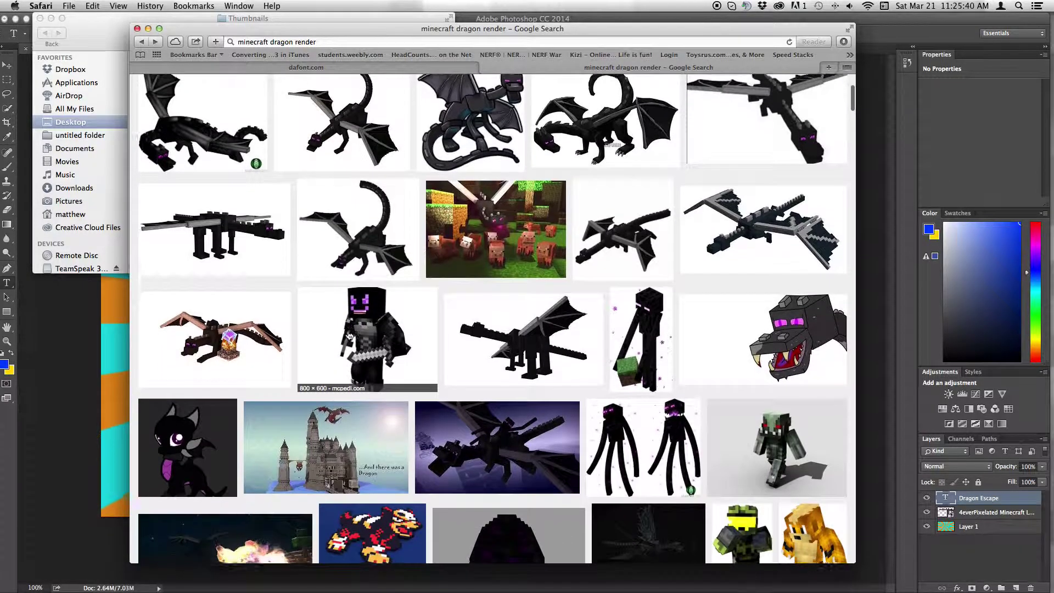
pyautogui.scroll(-1, 582, 336)
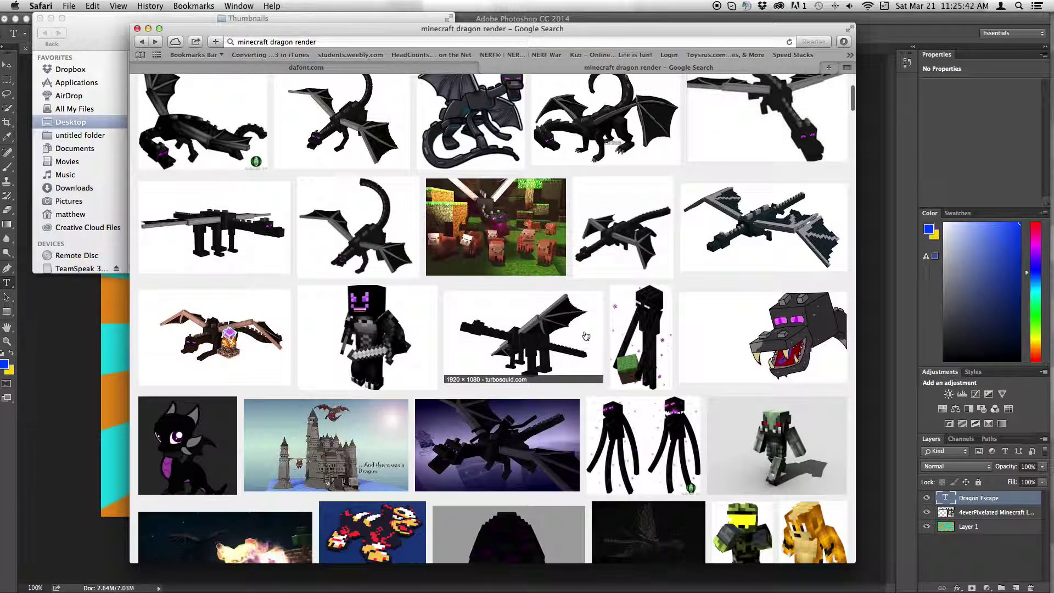
pyautogui.click(629, 255)
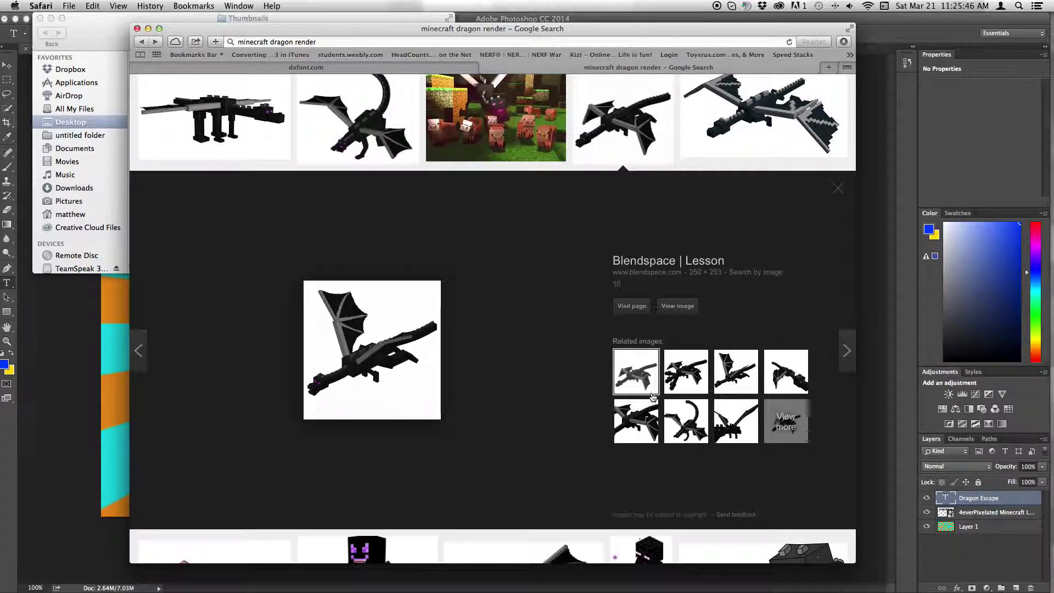
pyautogui.click(739, 376)
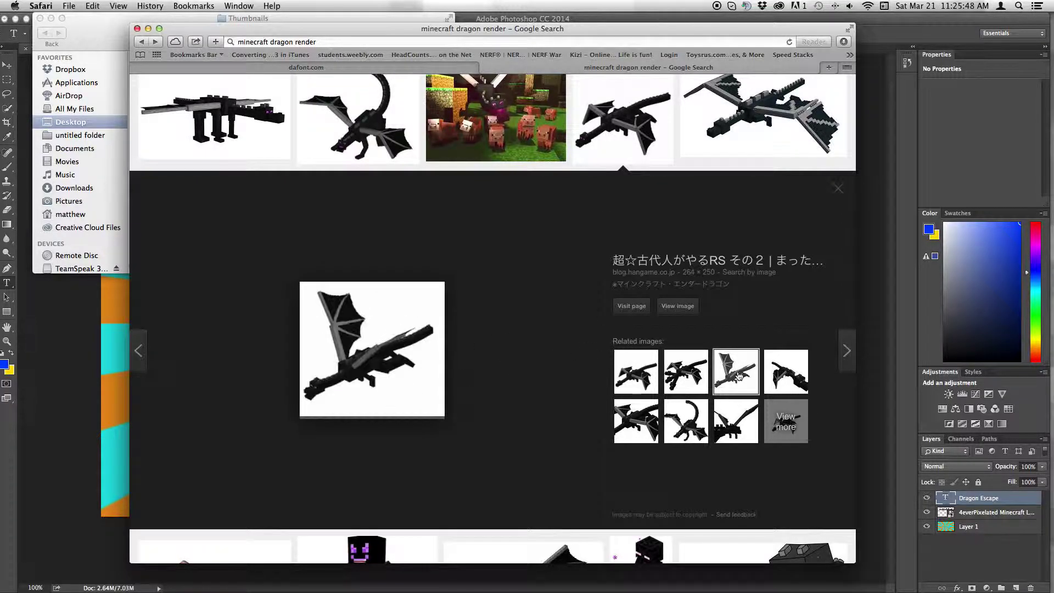
pyautogui.scroll(5, 647, 283)
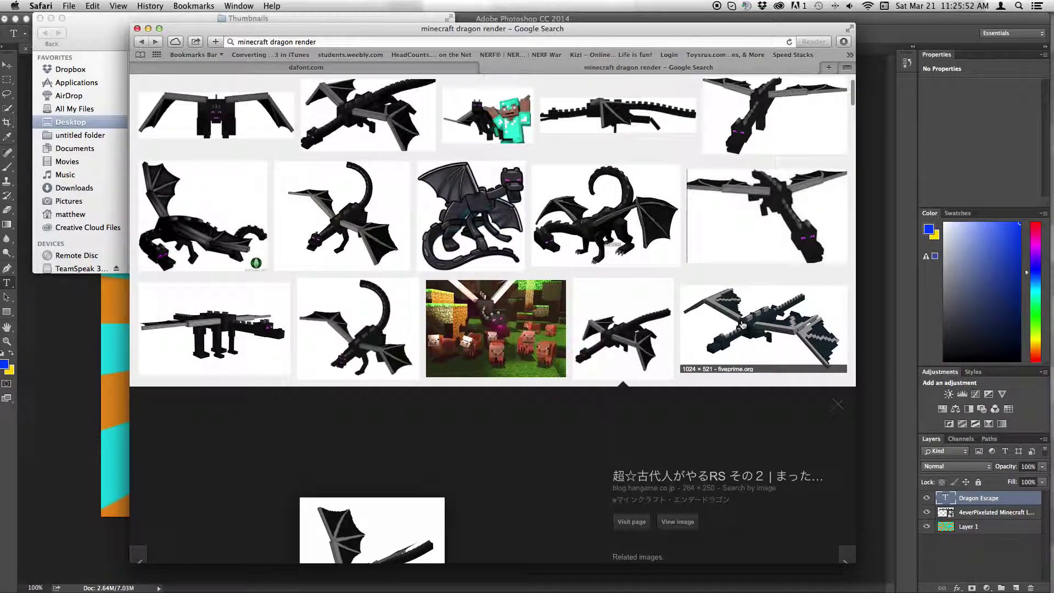
pyautogui.click(769, 236)
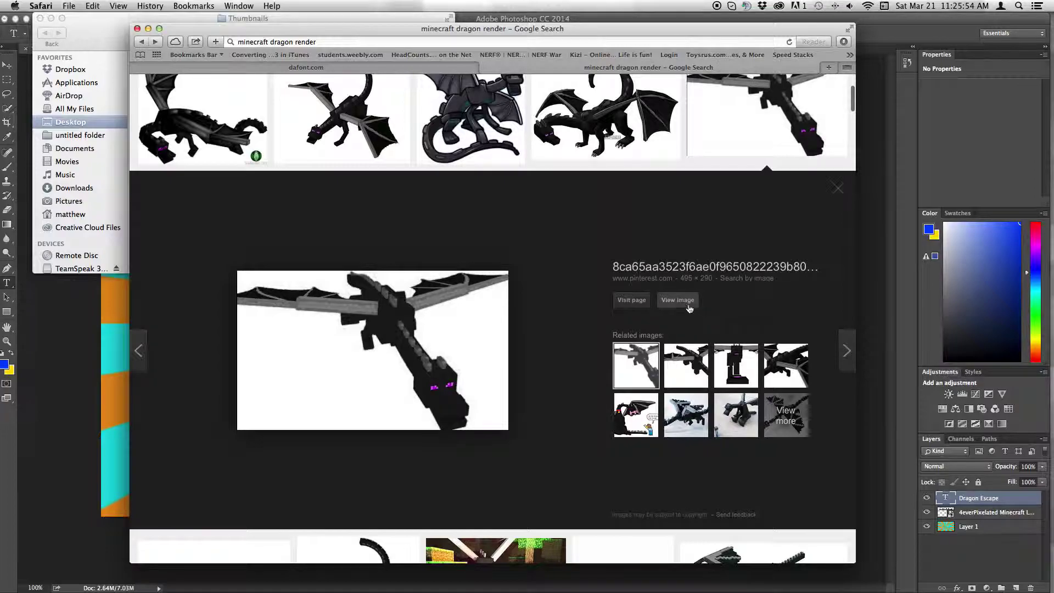
pyautogui.click(680, 306)
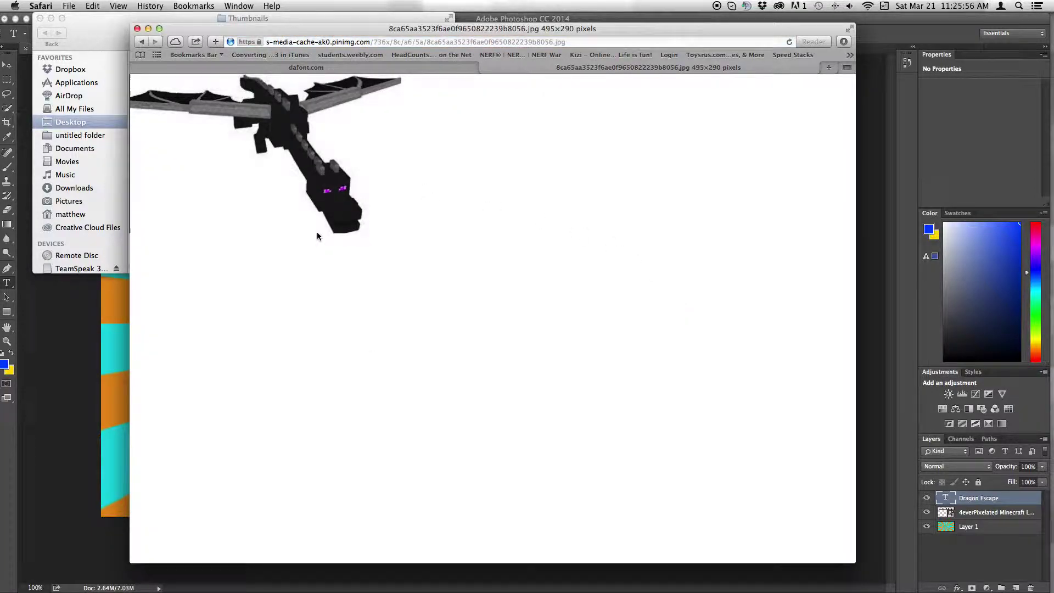
pyautogui.rightClick(306, 181)
pyautogui.click(337, 214)
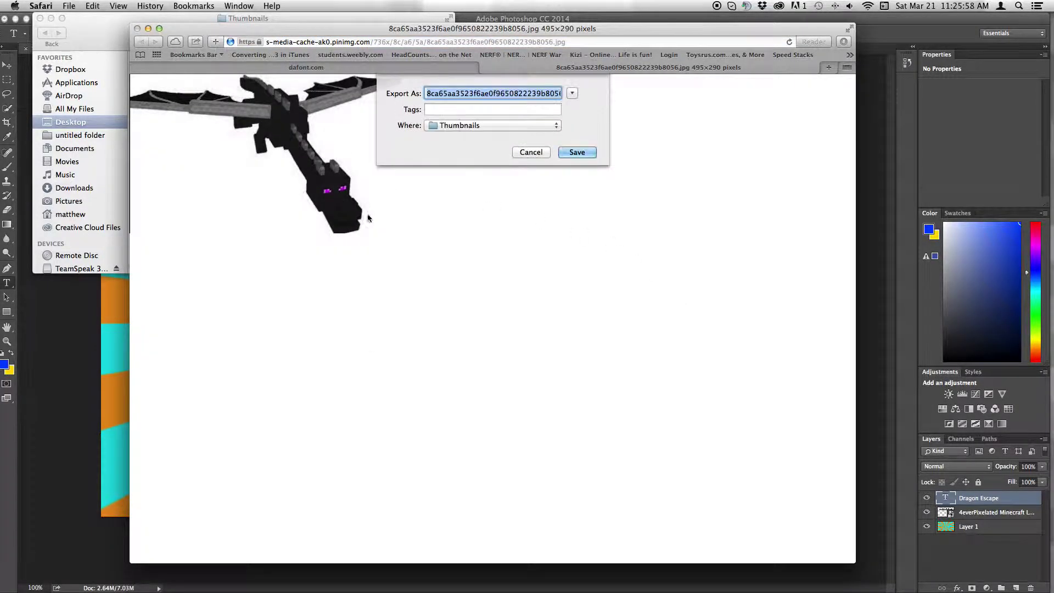
pyautogui.click(577, 156)
pyautogui.click(264, 18)
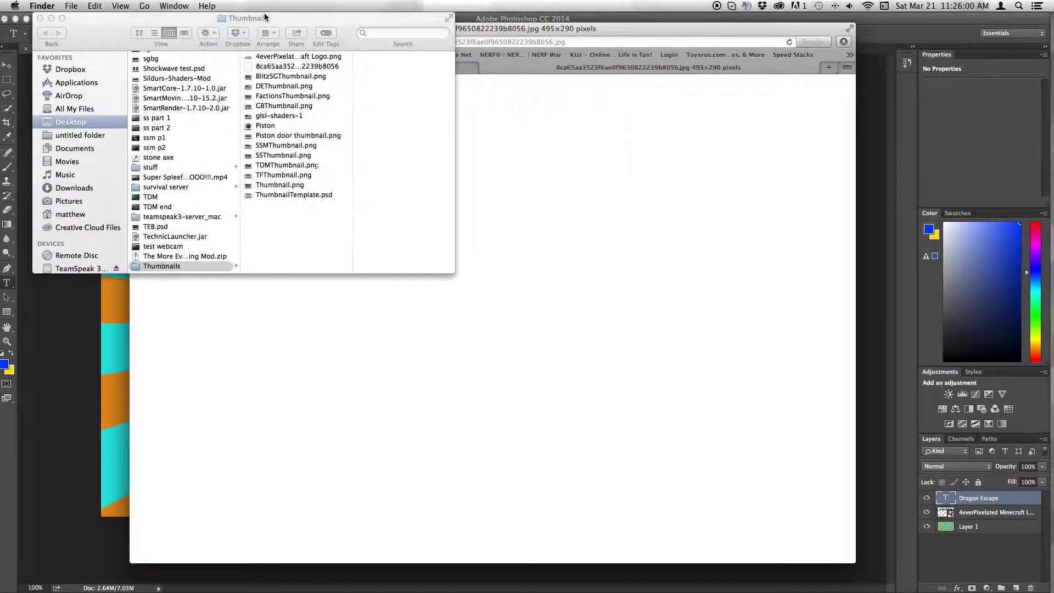
pyautogui.click(520, 22)
pyautogui.press('super+Tab')
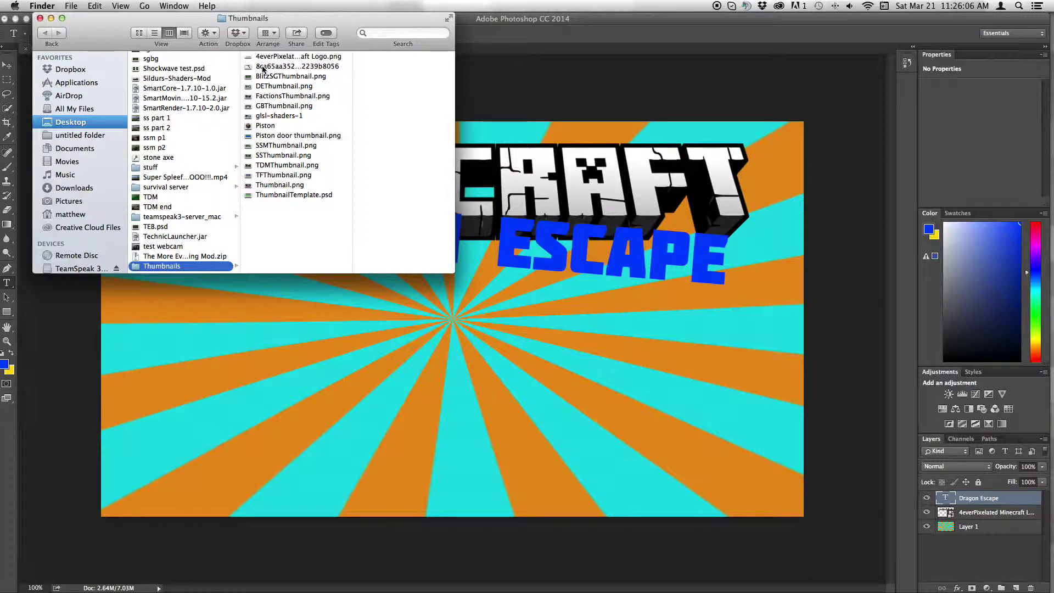
pyautogui.moveTo(263, 68); pyautogui.dragTo(315, 91)
pyautogui.moveTo(526, 367); pyautogui.dragTo(526, 365)
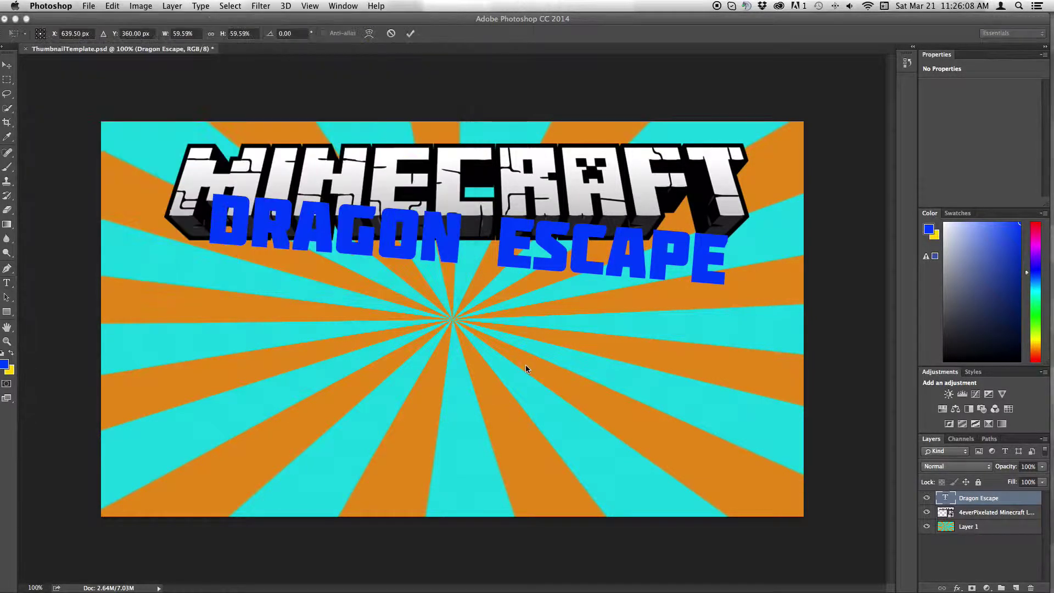
pyautogui.press('Escape')
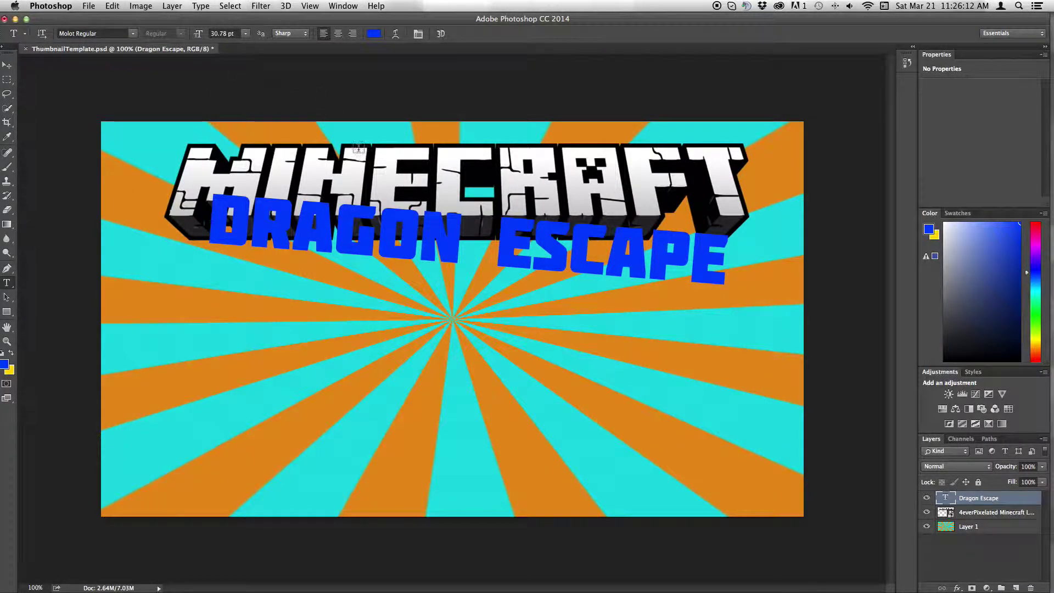
# Make the striped background layer, Layer 1, the active layer
pyautogui.click(978, 527)
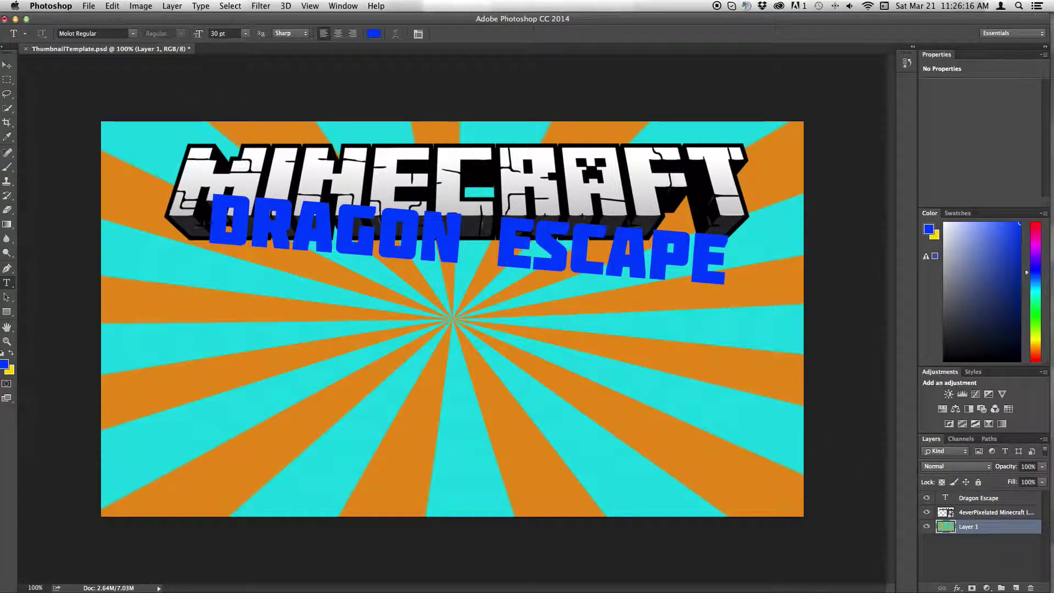
pyautogui.press('super+Tab')
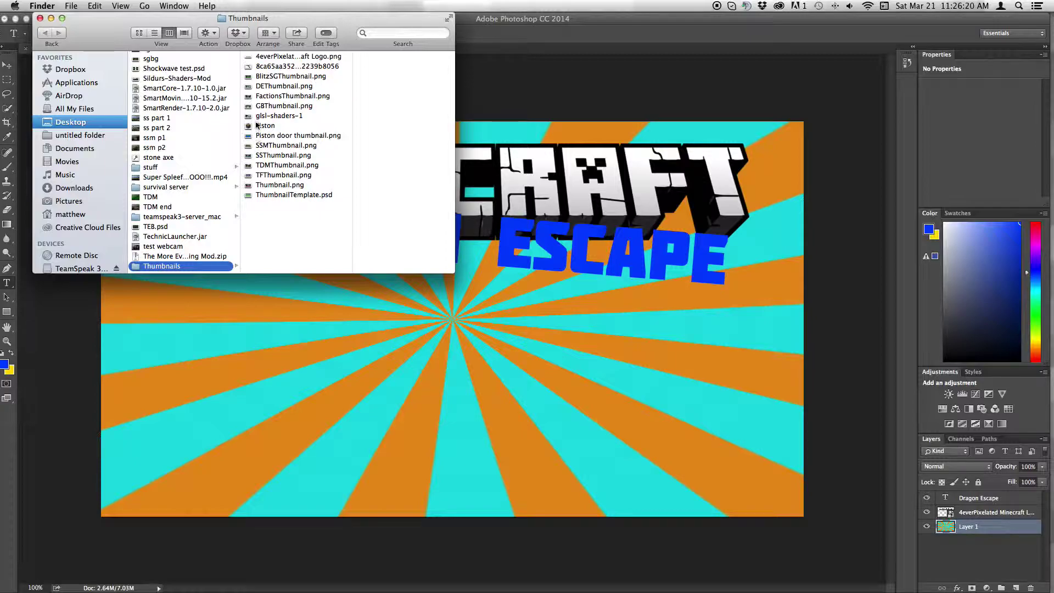
pyautogui.moveTo(258, 65); pyautogui.dragTo(466, 380)
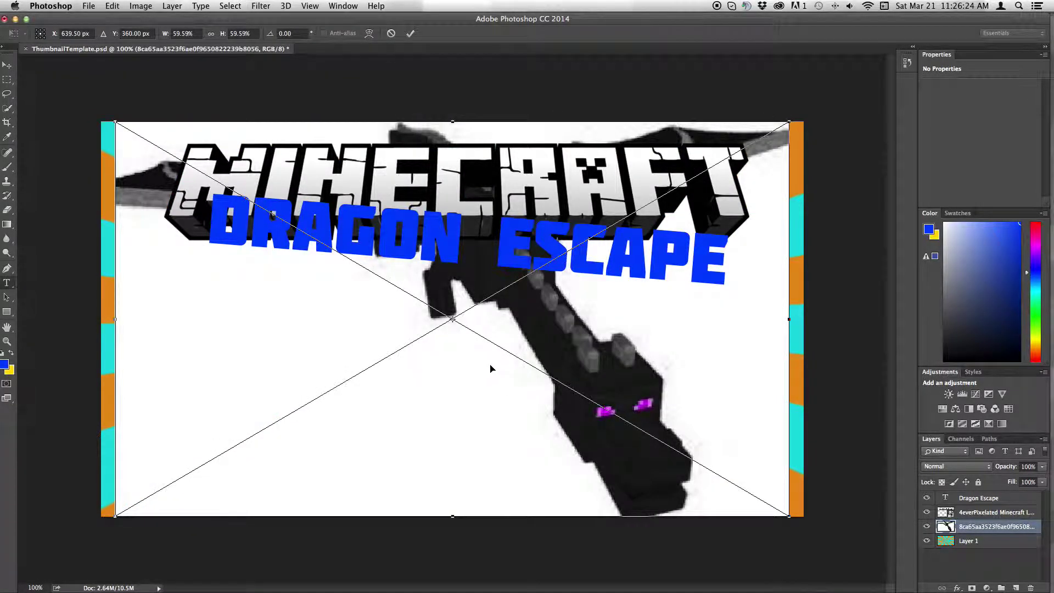
pyautogui.press('Escape')
# Switch to Safari, go back to the image results and open the front-facing Ender Dragon picture with the transparent background at full size
pyautogui.press('super+Tab')
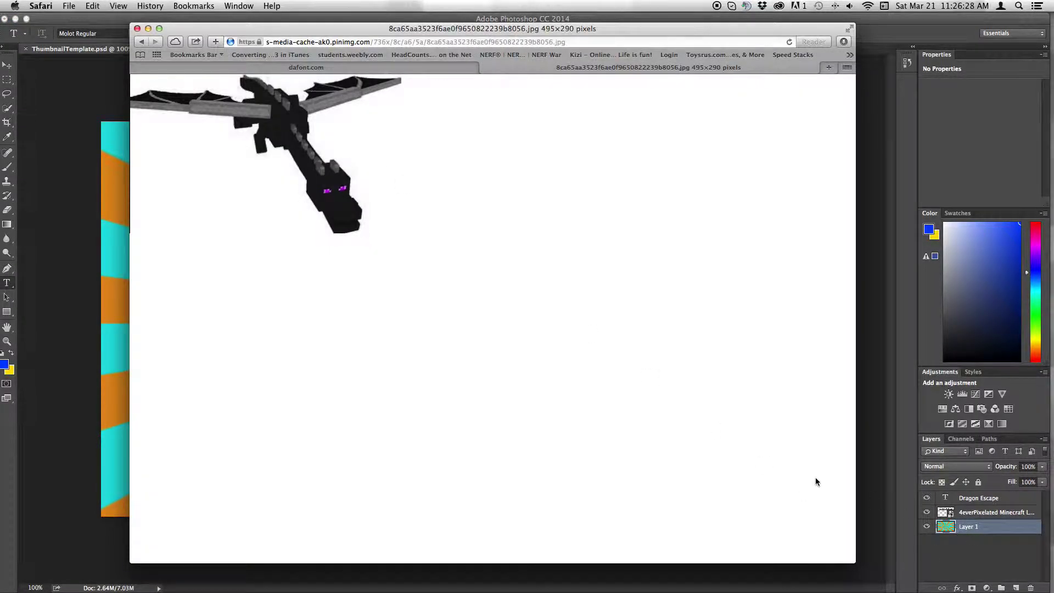
pyautogui.click(144, 43)
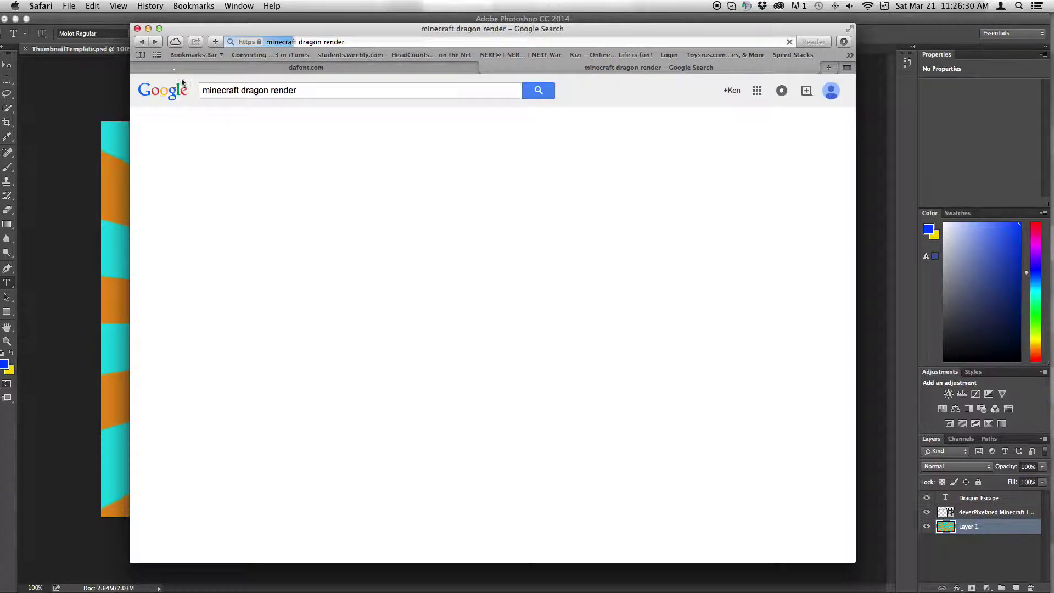
pyautogui.scroll(5, 338, 267)
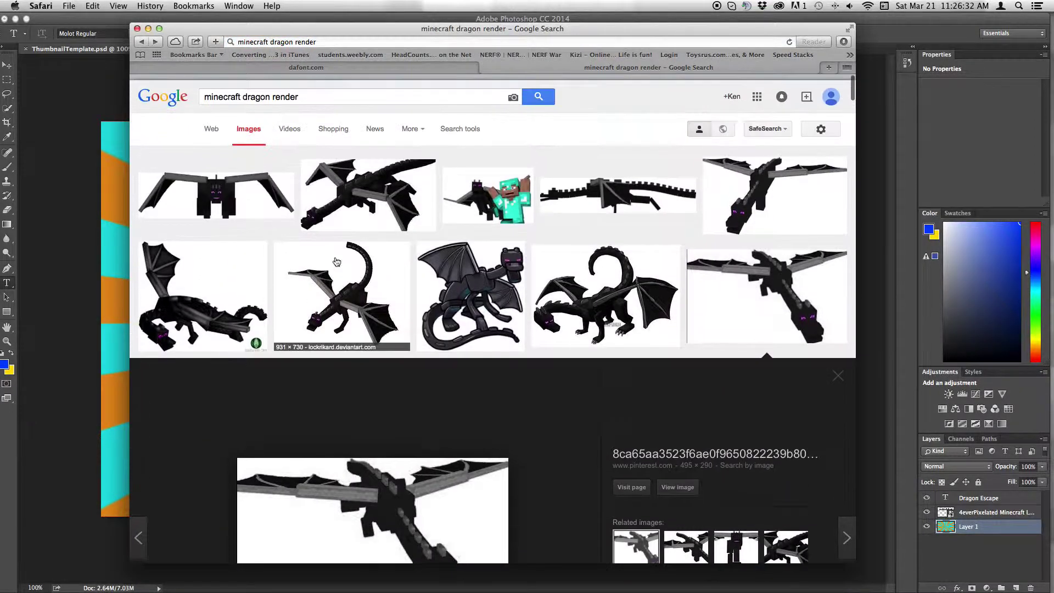
pyautogui.click(257, 205)
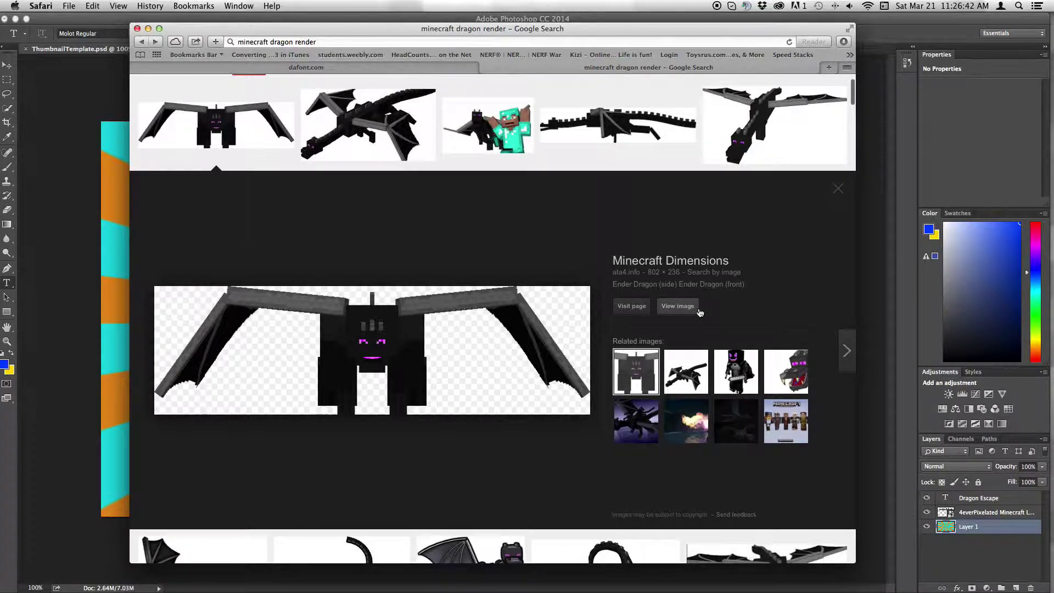
pyautogui.click(677, 304)
# Save the front-facing dragon picture as Ender_Dragon in the Thumbnails folder
pyautogui.rightClick(424, 174)
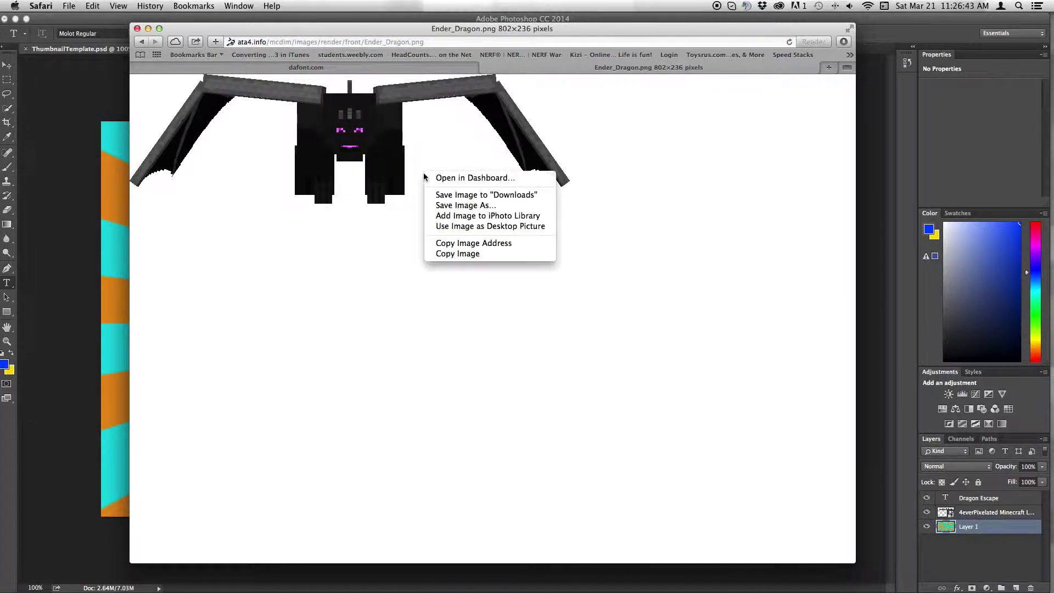
pyautogui.click(459, 207)
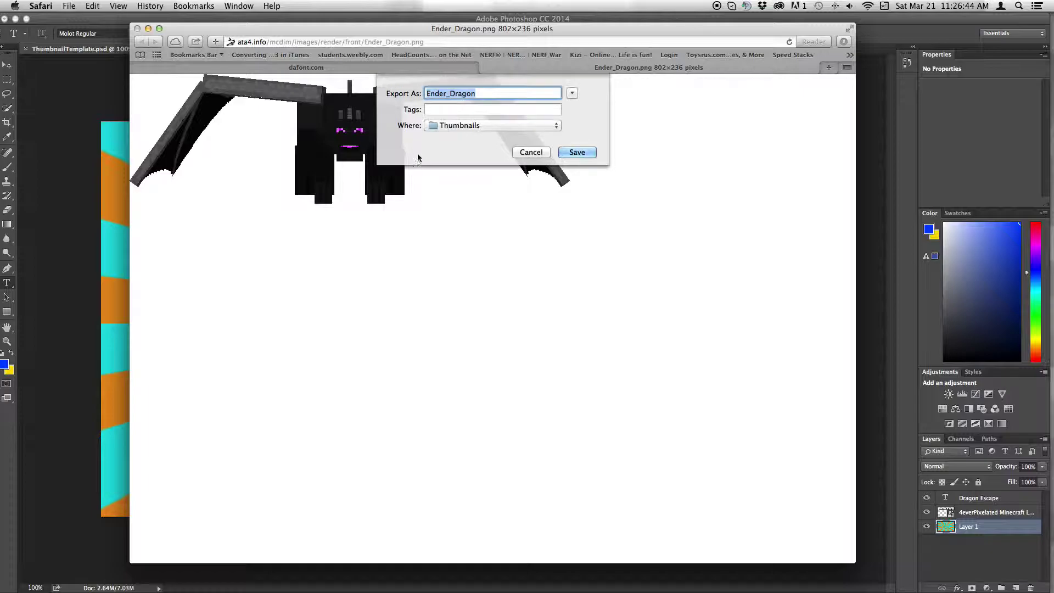
pyautogui.click(589, 152)
# Switch to Photoshop and place the Ender_Dragon picture from the Thumbnails folder directly above Layer 1
pyautogui.click(32, 171)
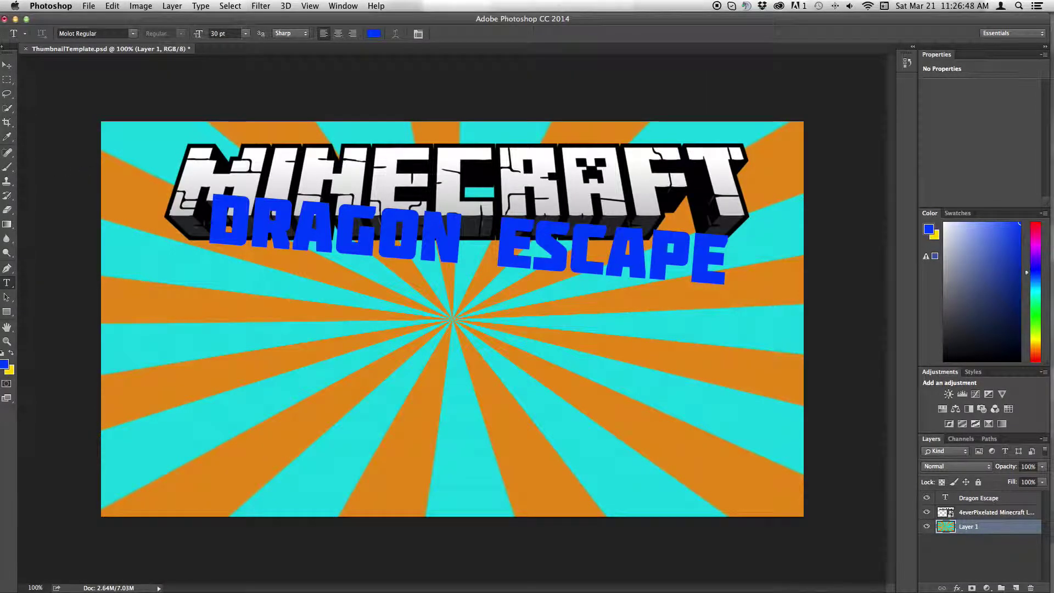
pyautogui.press('super+Tab')
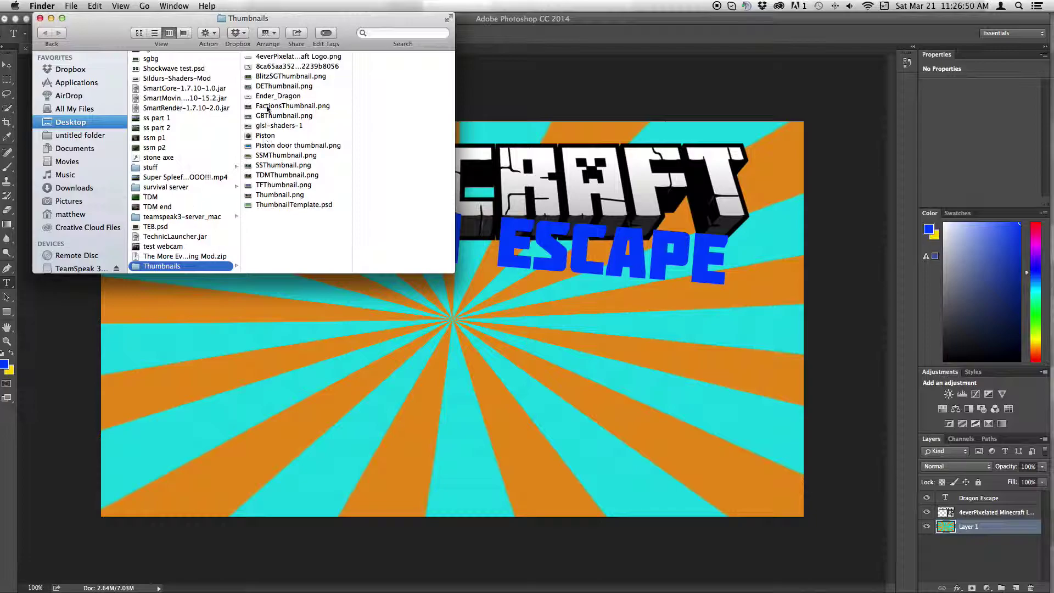
pyautogui.moveTo(258, 100); pyautogui.dragTo(532, 414)
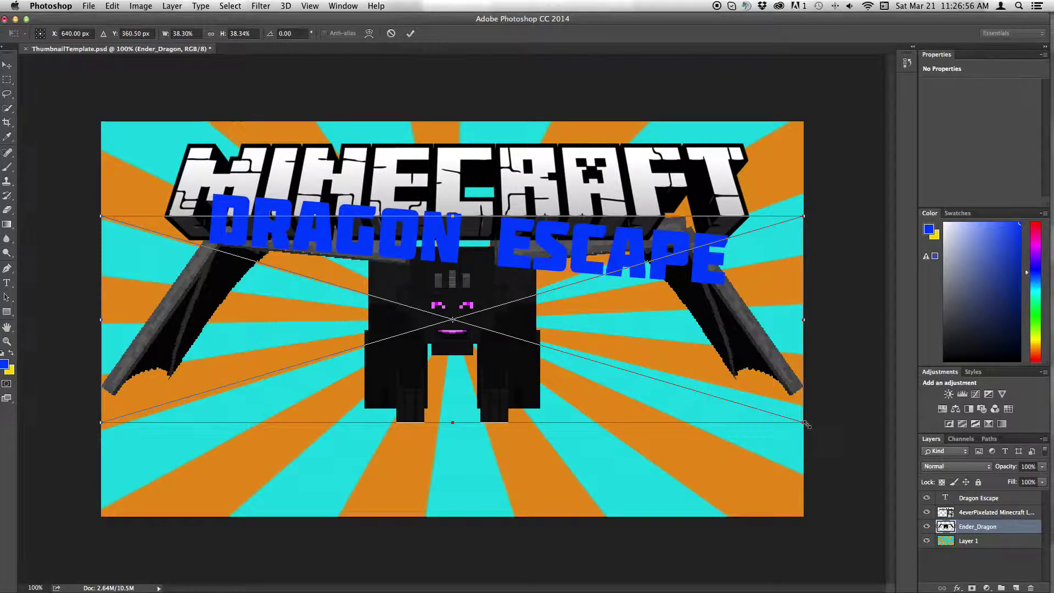
# Scale the dragon to about 26.4%, move it below the title in the middle of the background, and make the Dragon Escape layer active
pyautogui.moveTo(806, 424); pyautogui.dragTo(620, 368)
pyautogui.moveTo(439, 310); pyautogui.dragTo(548, 393)
pyautogui.moveTo(731, 451); pyautogui.dragTo(682, 433)
pyautogui.moveTo(600, 391)
pyautogui.mouseDown()
pyautogui.moveTo(614, 395)
pyautogui.moveTo(604, 393)
pyautogui.mouseUp()
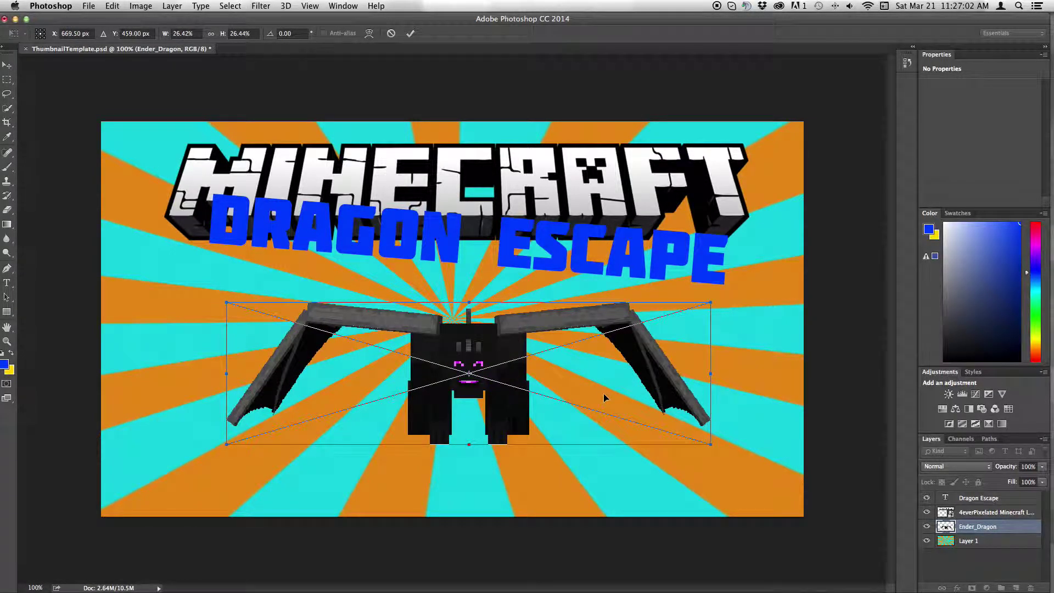
pyautogui.press('t')
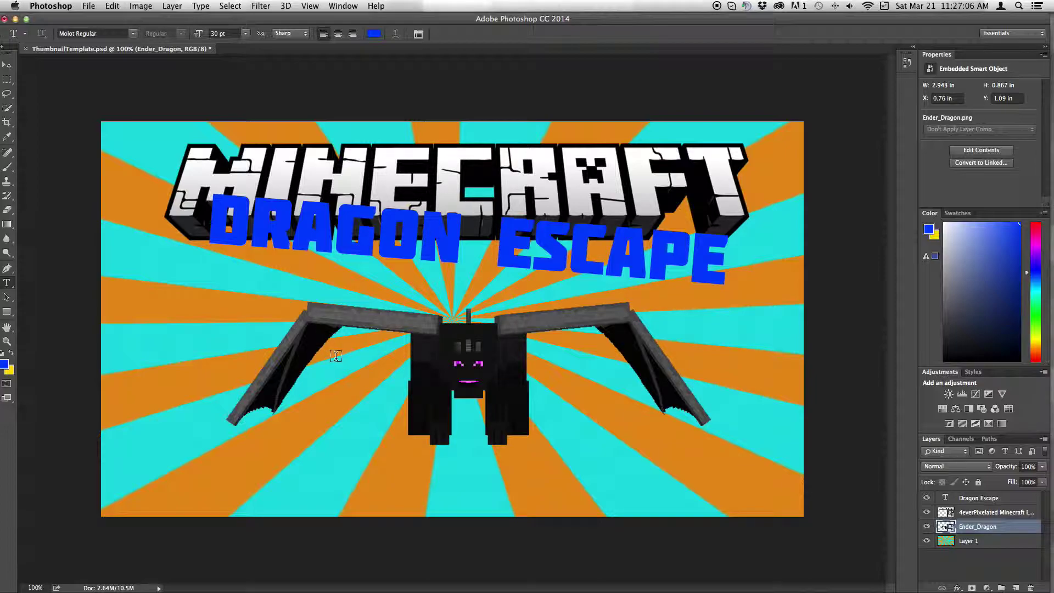
pyautogui.click(970, 499)
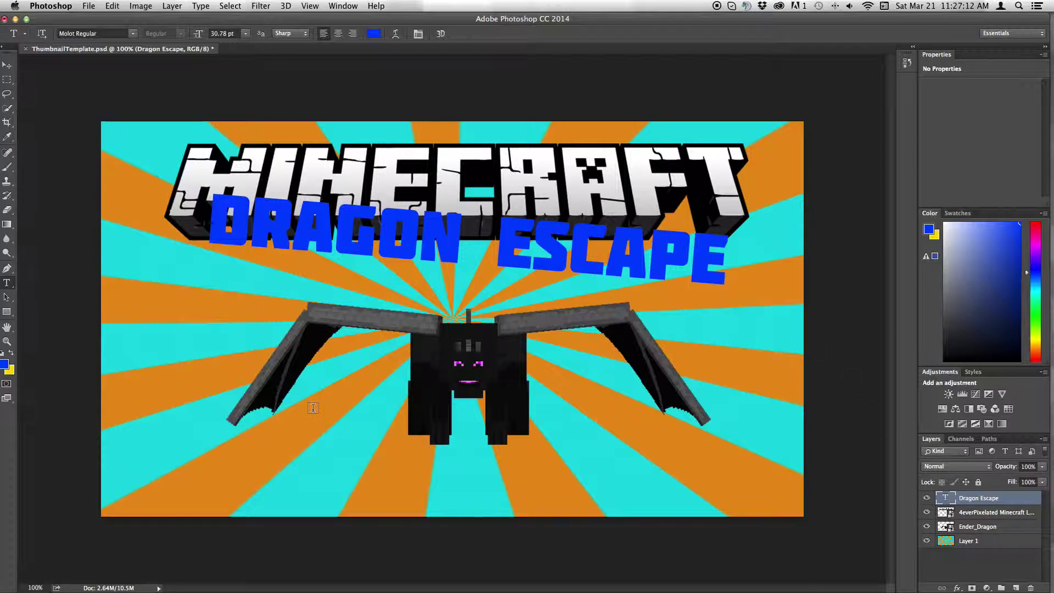
# Switch to Safari and open the Nova Skin editor at minecraft.novaskin.me
pyautogui.press('super+Tab')
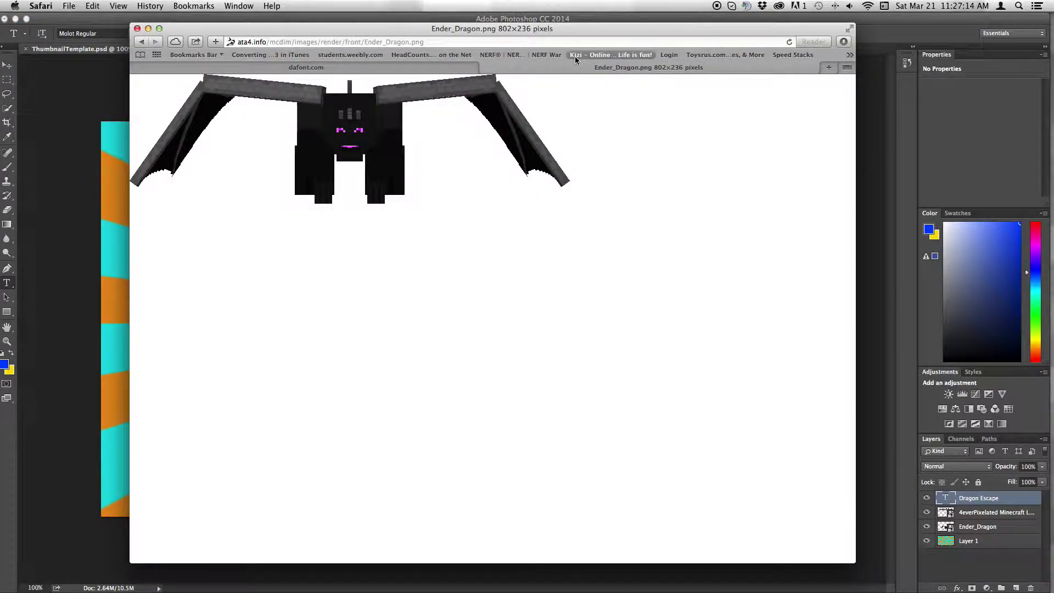
pyautogui.click(531, 40)
pyautogui.write('minecraft.novaskin.me')
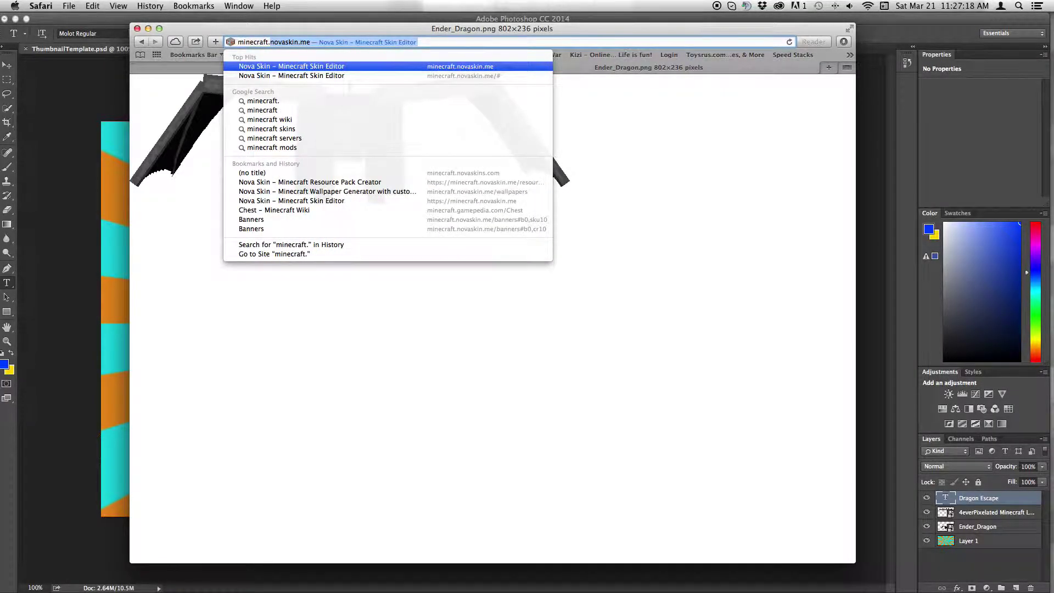
pyautogui.press('Return')
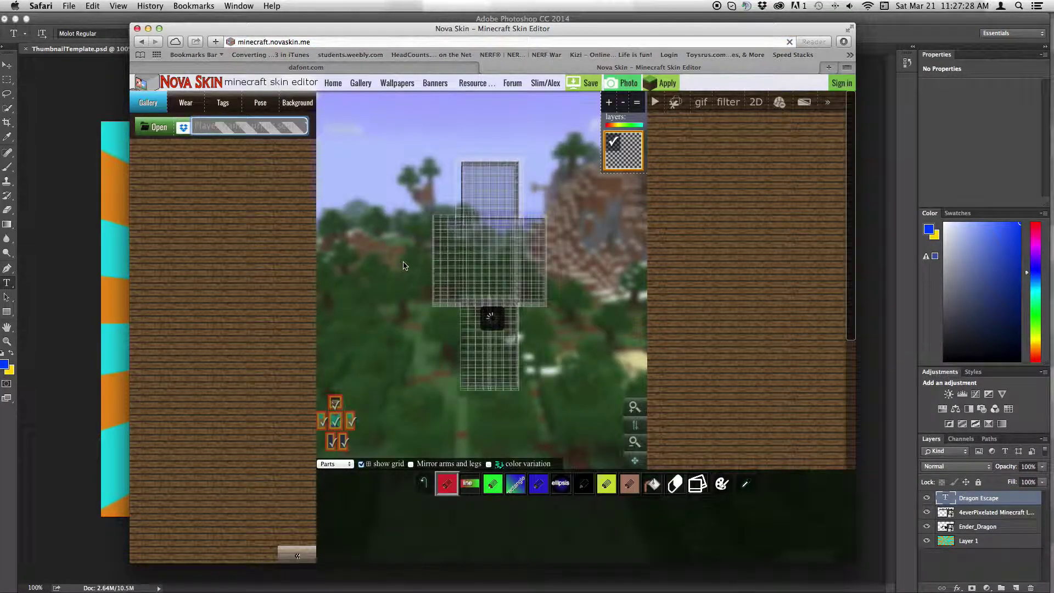
# Search the skin gallery for the player's username and load the matching skin onto the character
pyautogui.click(234, 126)
pyautogui.write('anderkh')
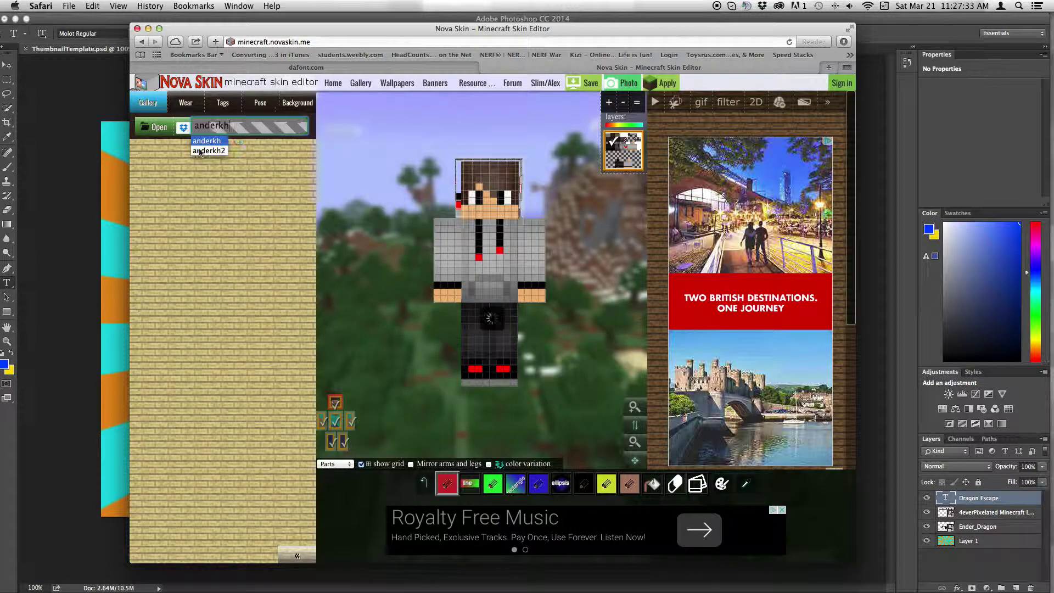
pyautogui.press('Return')
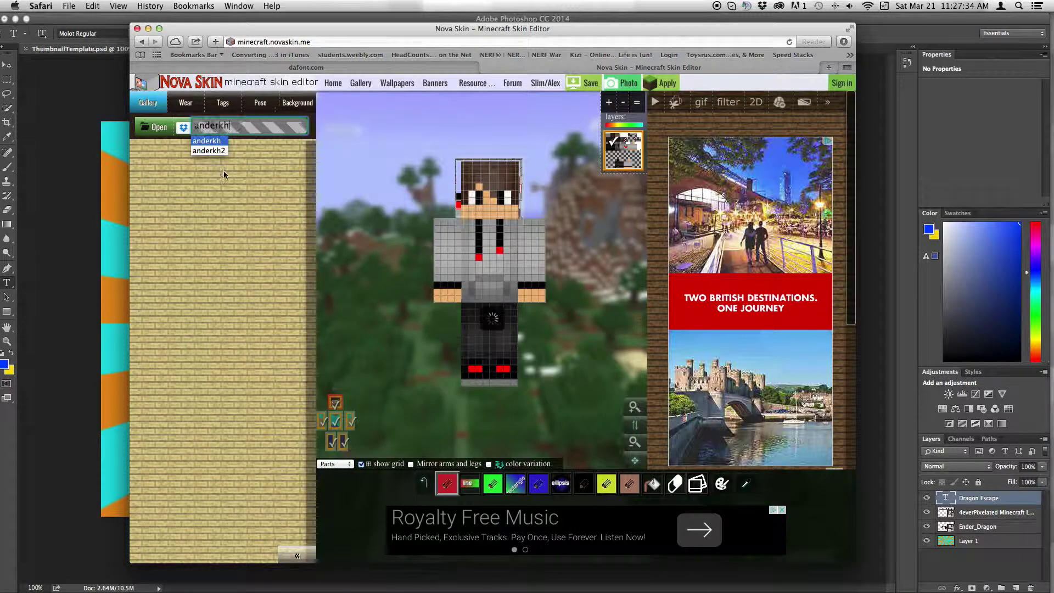
pyautogui.click(165, 149)
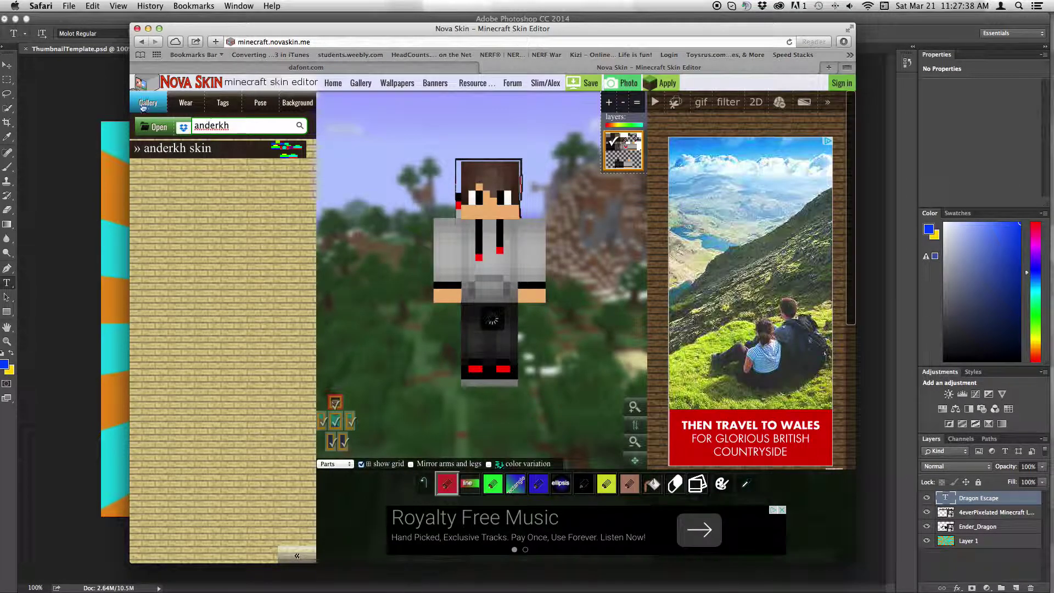
# Give the character a random pose and set the first Head rotation to 90
pyautogui.moveTo(382, 256); pyautogui.dragTo(330, 236)
pyautogui.click(260, 103)
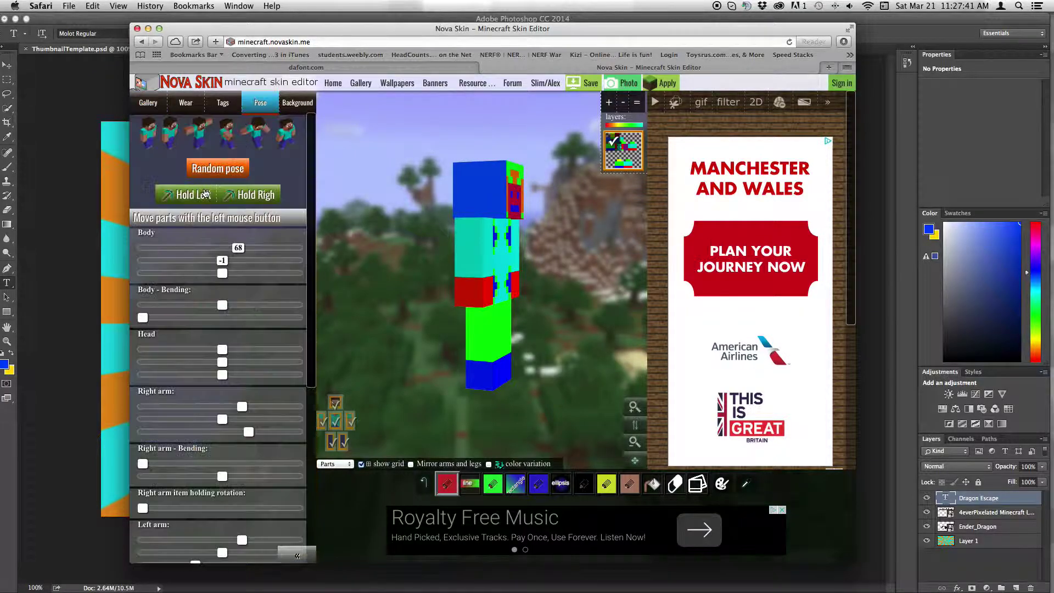
pyautogui.click(229, 171)
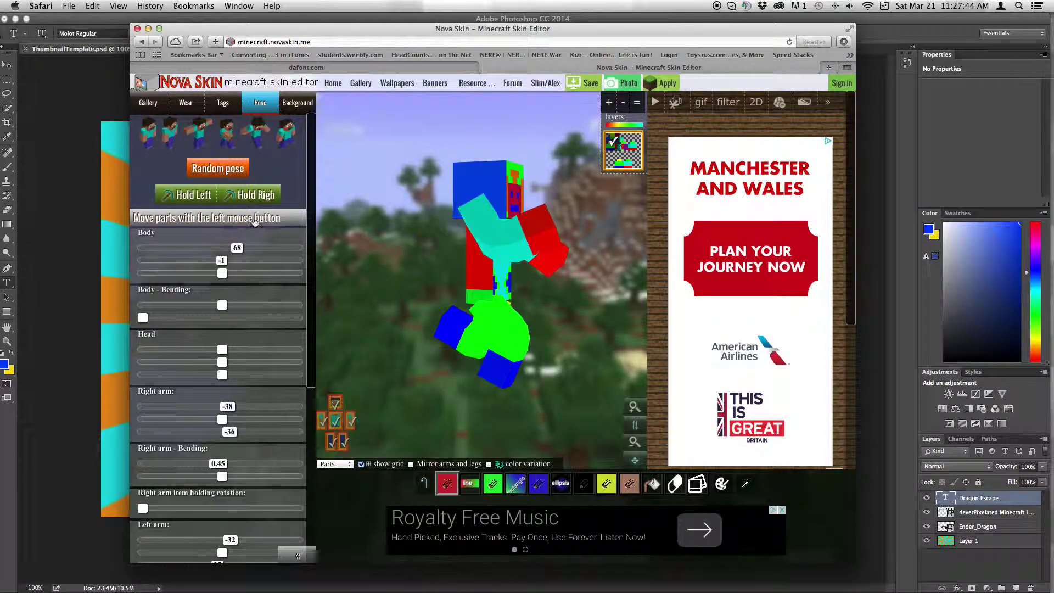
pyautogui.moveTo(559, 324); pyautogui.dragTo(555, 351)
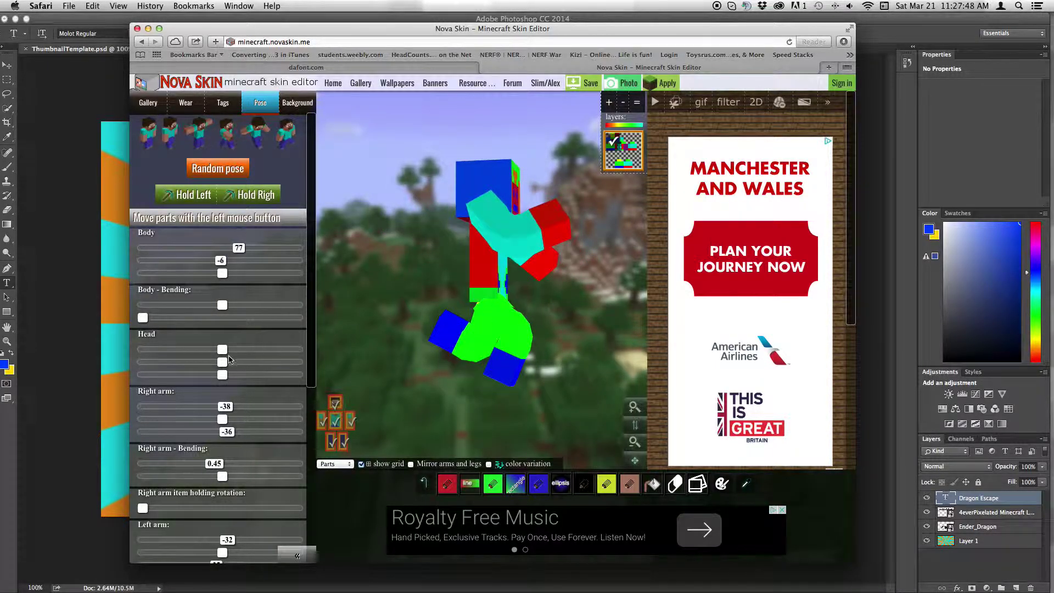
pyautogui.moveTo(228, 352); pyautogui.dragTo(299, 349)
# Set the character's right arm bending to 0.3
pyautogui.click(217, 464)
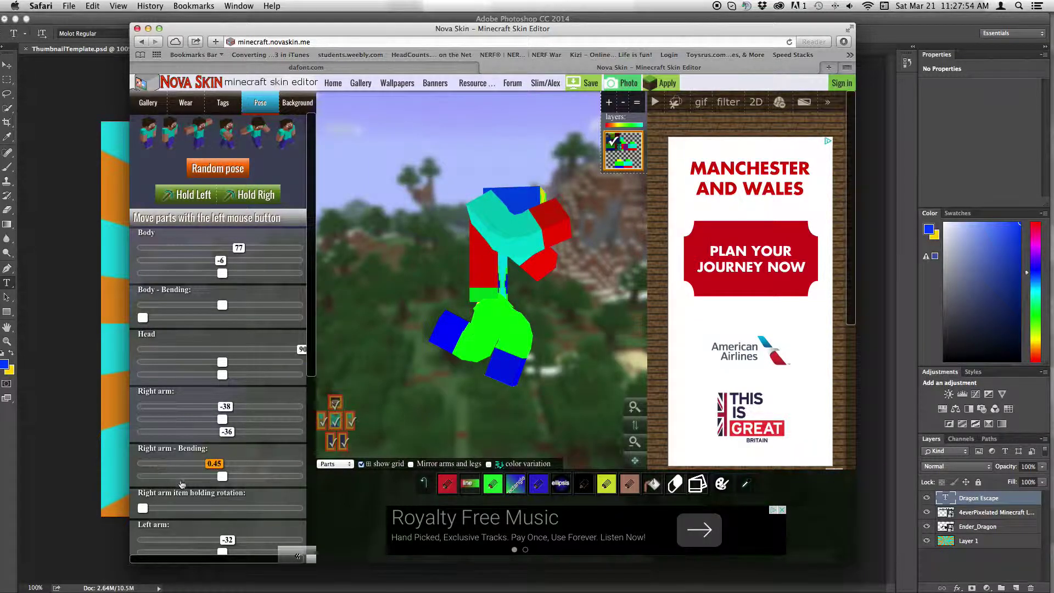
pyautogui.scroll(-5, 220, 499)
pyautogui.click(222, 465)
pyautogui.press('Left')
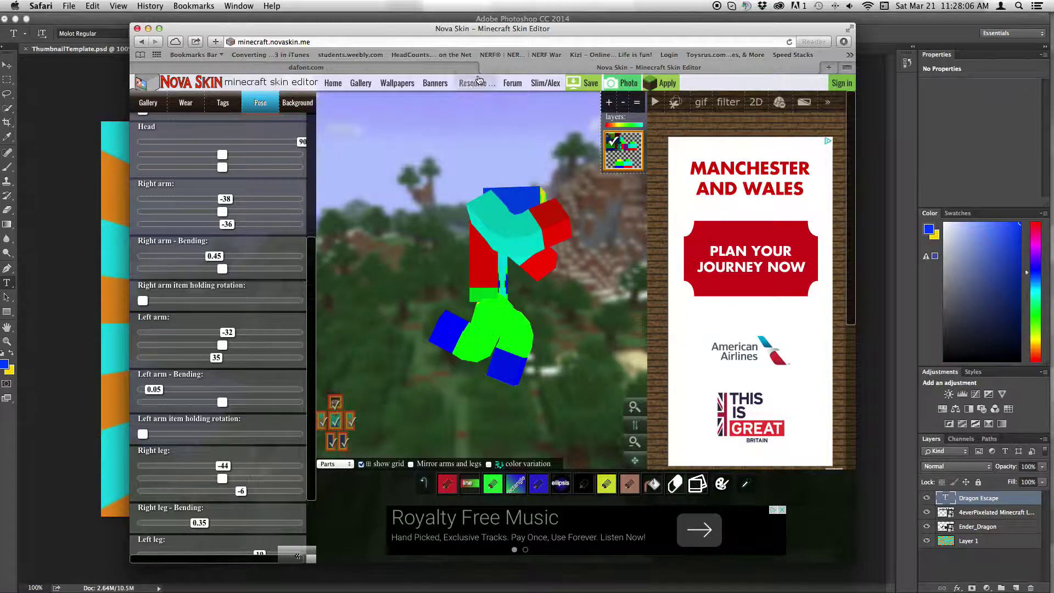
pyautogui.moveTo(502, 298); pyautogui.dragTo(160, 267)
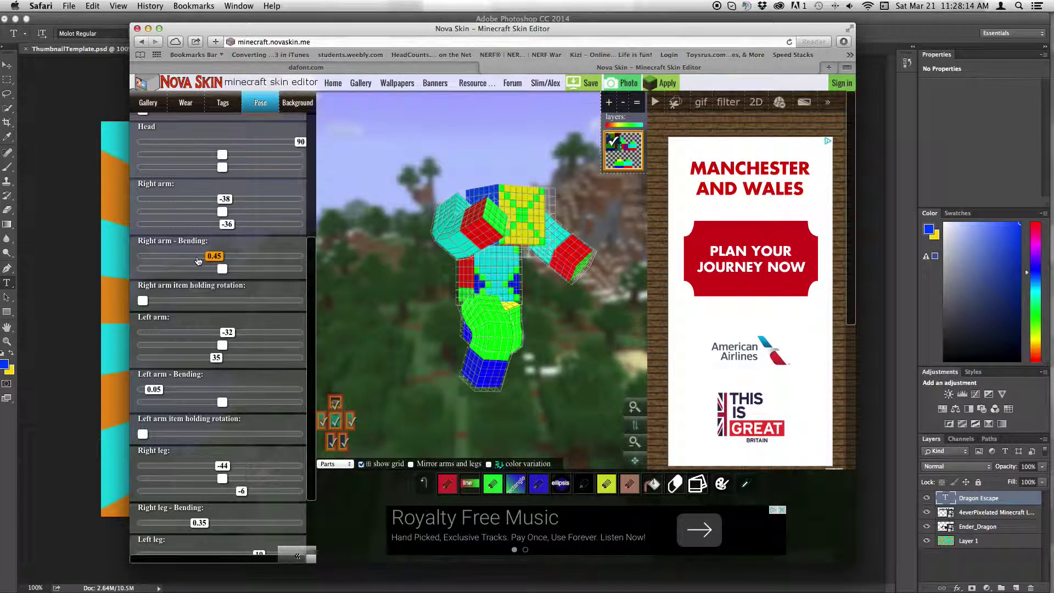
pyautogui.click(193, 257)
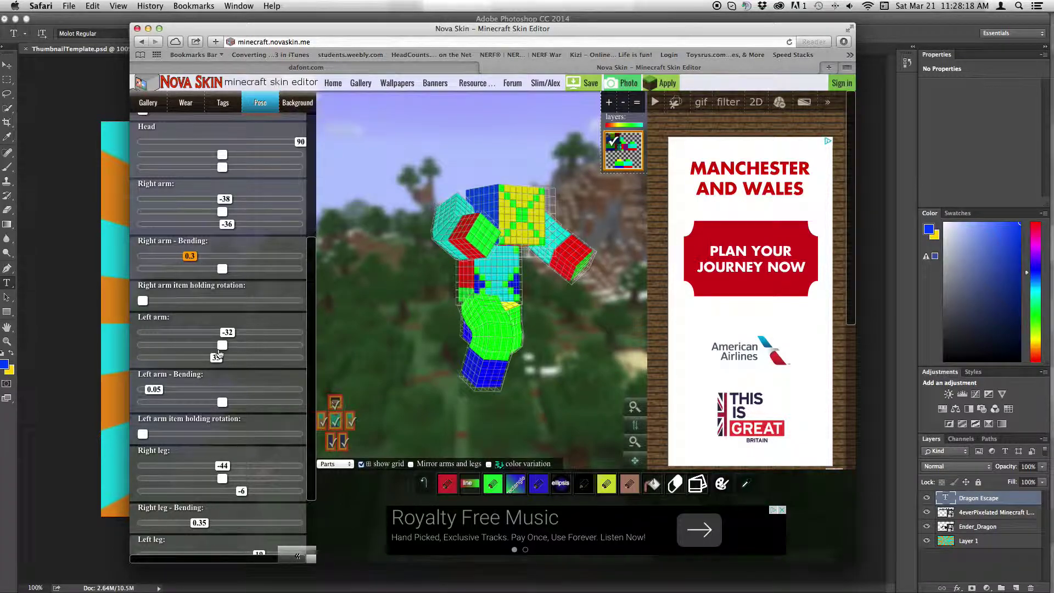
# Set the character's left leg bending to 1
pyautogui.scroll(-4, 218, 357)
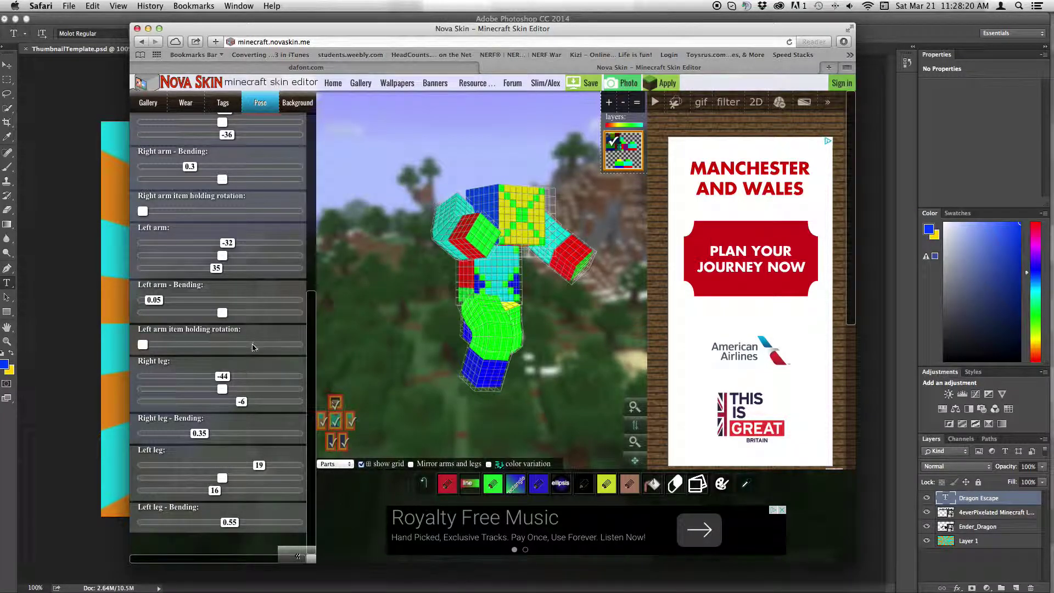
pyautogui.click(229, 522)
pyautogui.moveTo(394, 273); pyautogui.dragTo(434, 266)
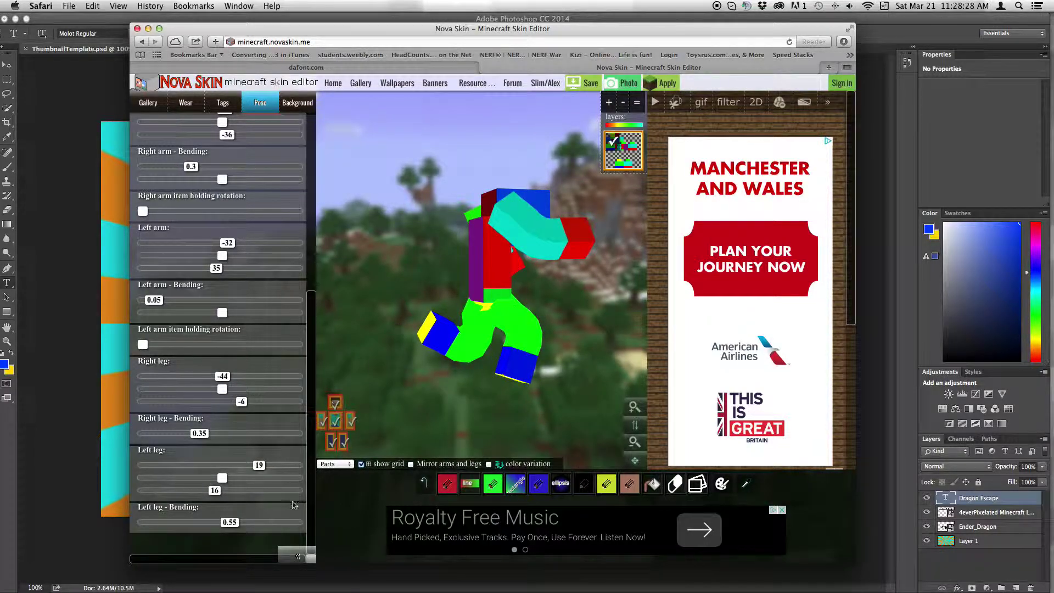
pyautogui.moveTo(231, 521); pyautogui.dragTo(307, 526)
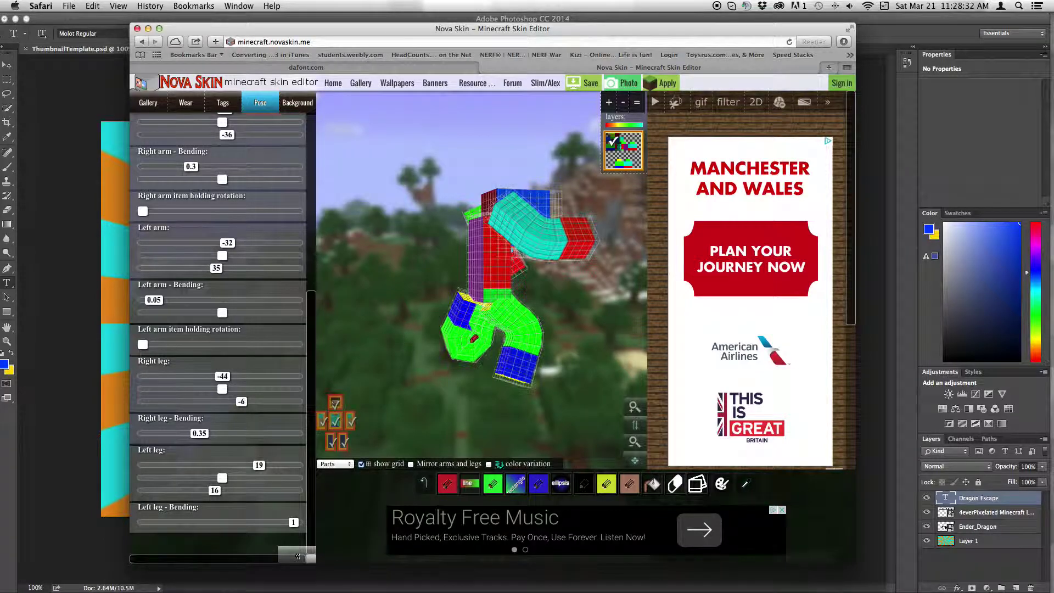
# Preview a photo of the posed character with its image saving options, close the preview, and return to the dafont.com page
pyautogui.moveTo(431, 262); pyautogui.dragTo(484, 394)
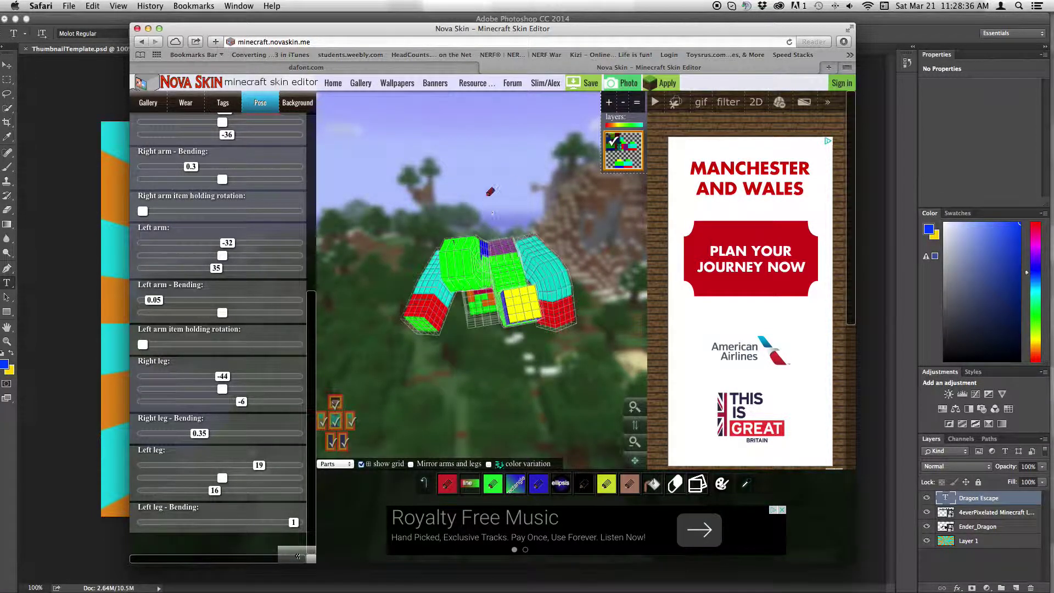
pyautogui.moveTo(580, 181); pyautogui.dragTo(478, 245)
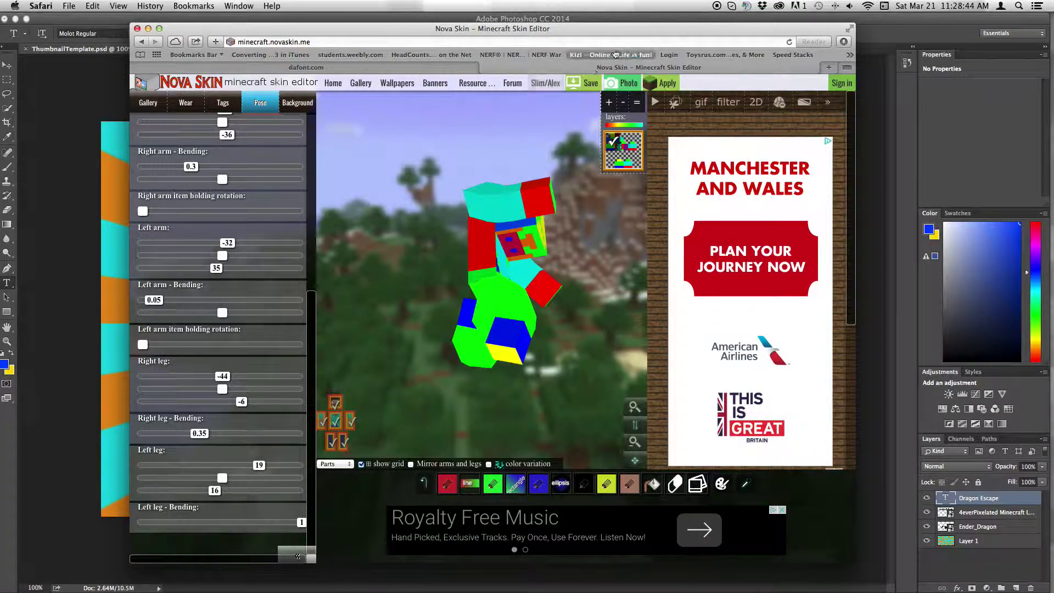
pyautogui.click(623, 83)
pyautogui.rightClick(494, 285)
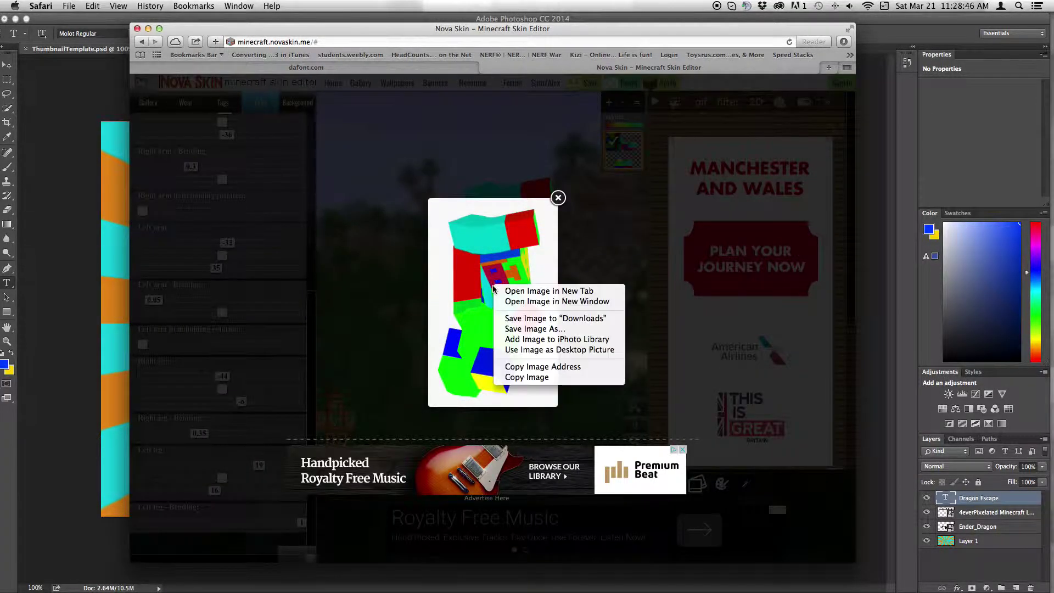
pyautogui.click(558, 197)
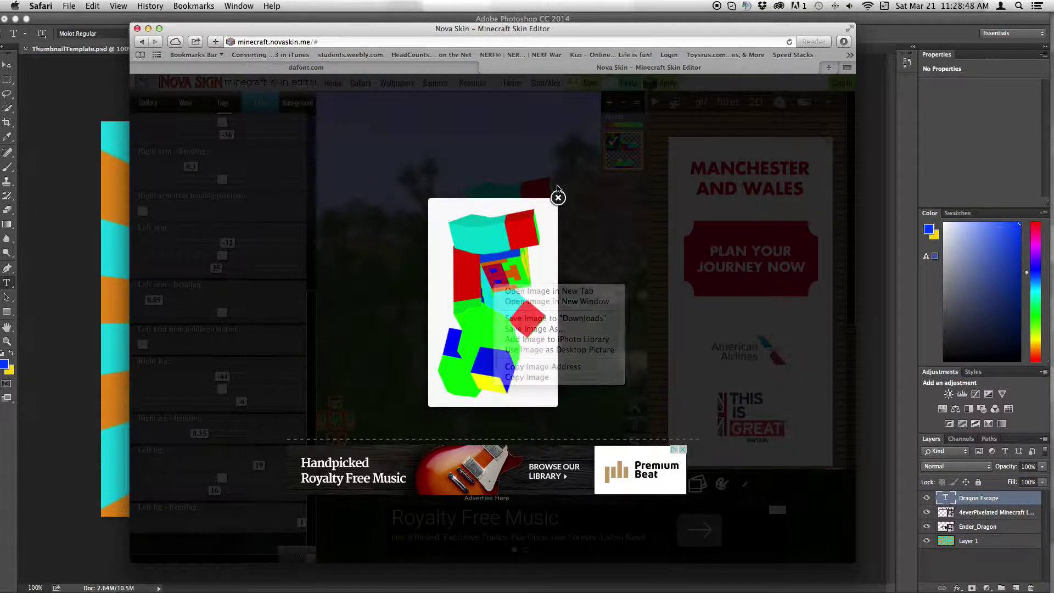
pyautogui.click(558, 198)
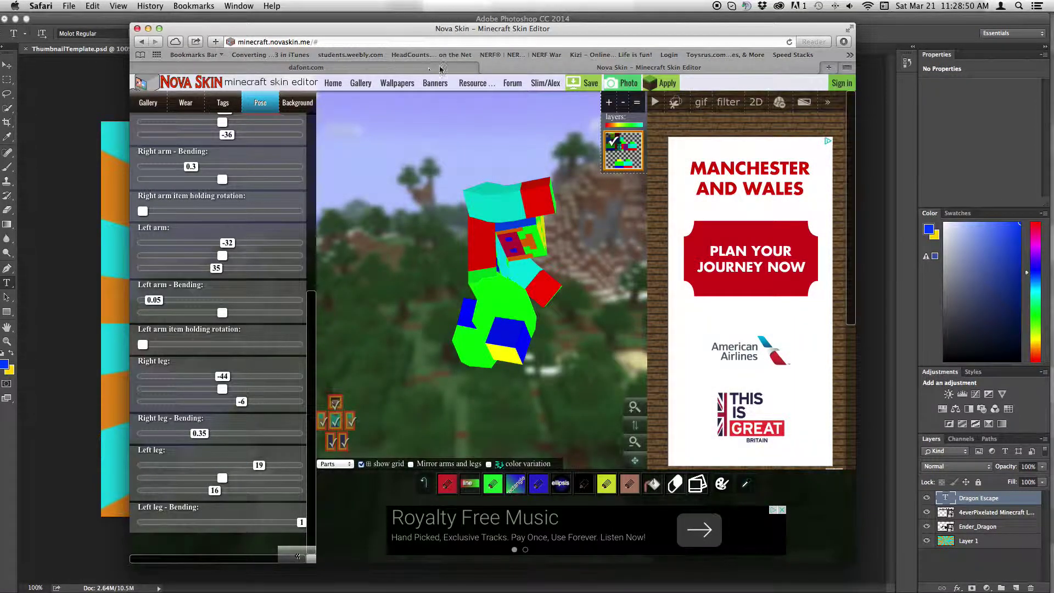
pyautogui.click(486, 68)
pyautogui.click(69, 287)
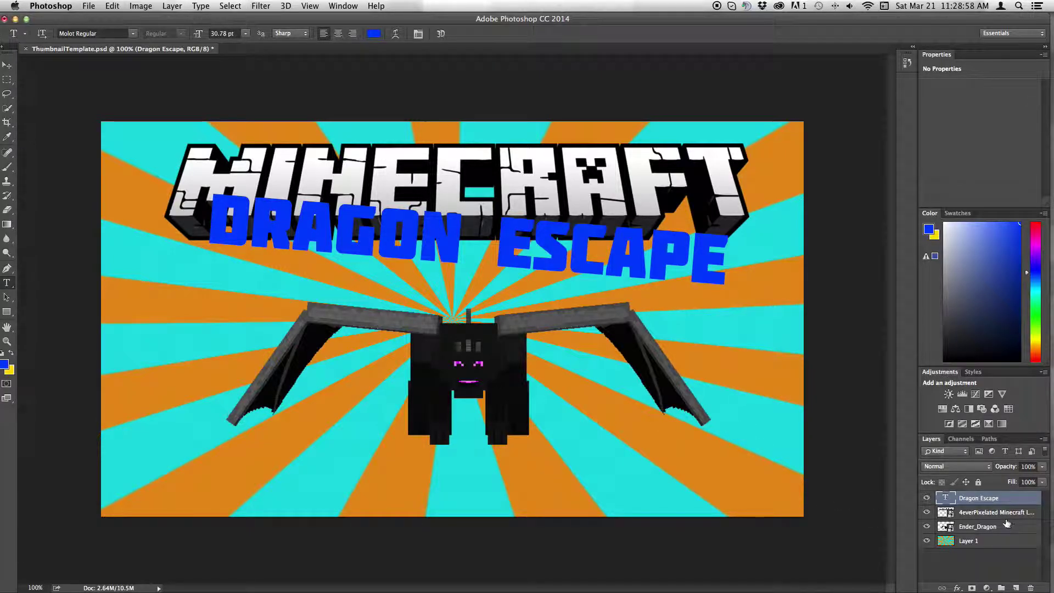
pyautogui.doubleClick(971, 499)
pyautogui.press('Return')
# Switch to Safari and look through the font categories and recently added fonts on dafont.com
pyautogui.press('super+Tab')
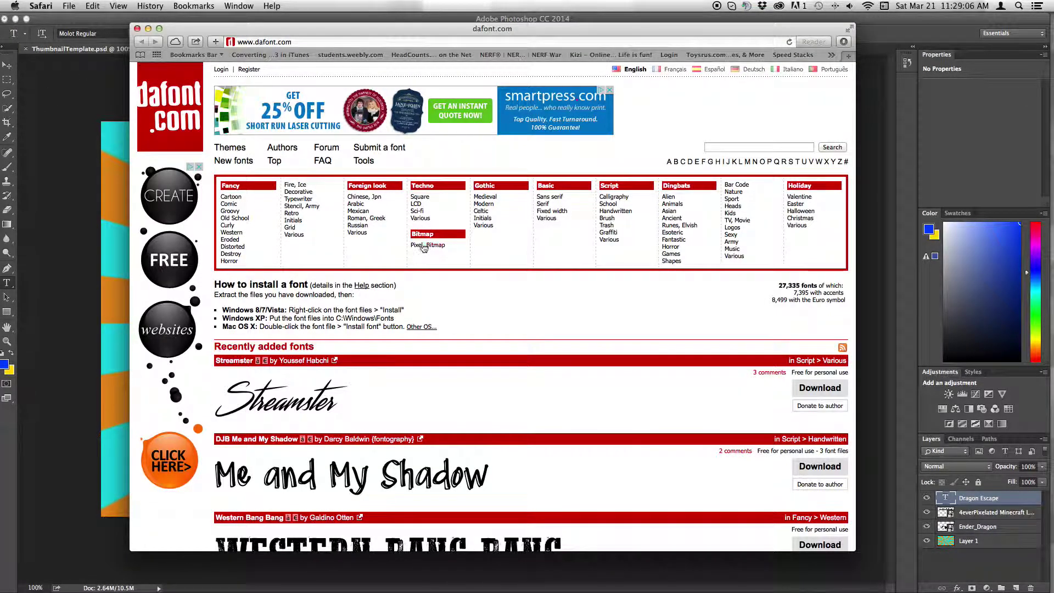
pyautogui.scroll(-5, 406, 258)
pyautogui.scroll(6, 430, 267)
pyautogui.scroll(-5, 430, 267)
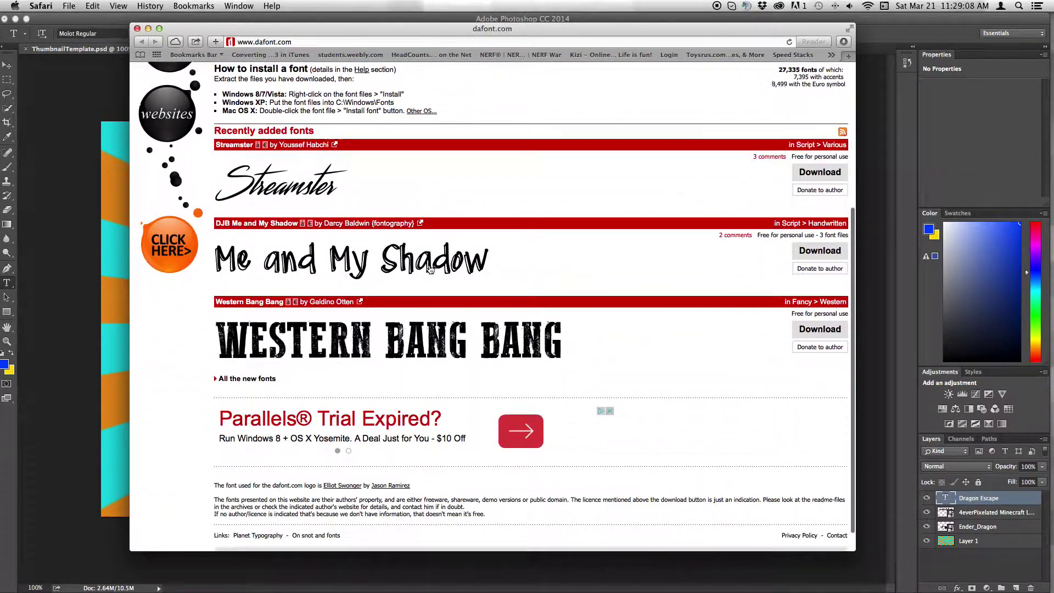
pyautogui.scroll(5, 431, 267)
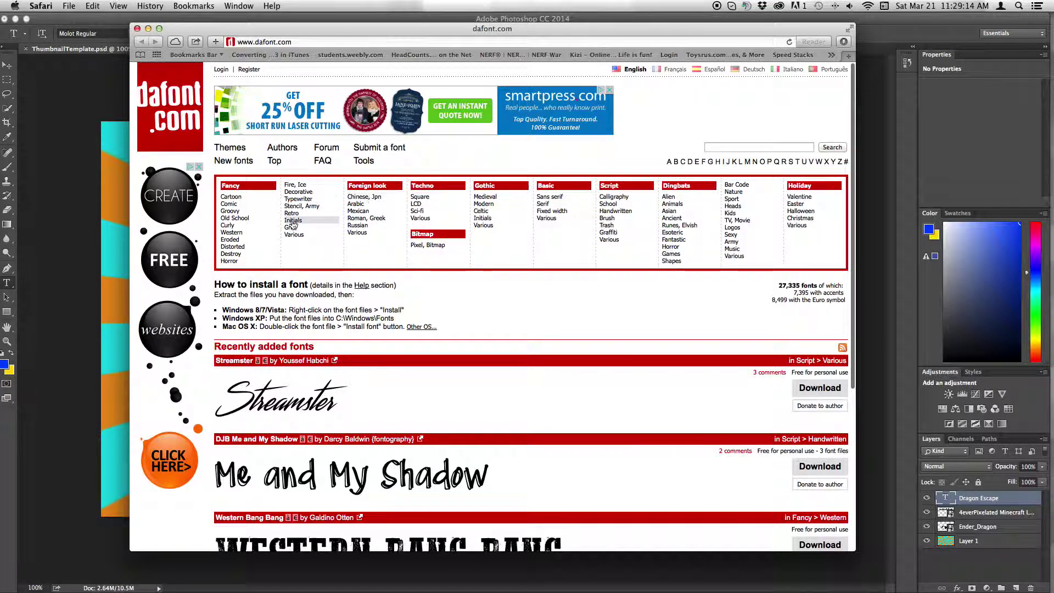
pyautogui.scroll(-1, 645, 291)
pyautogui.scroll(1, 645, 289)
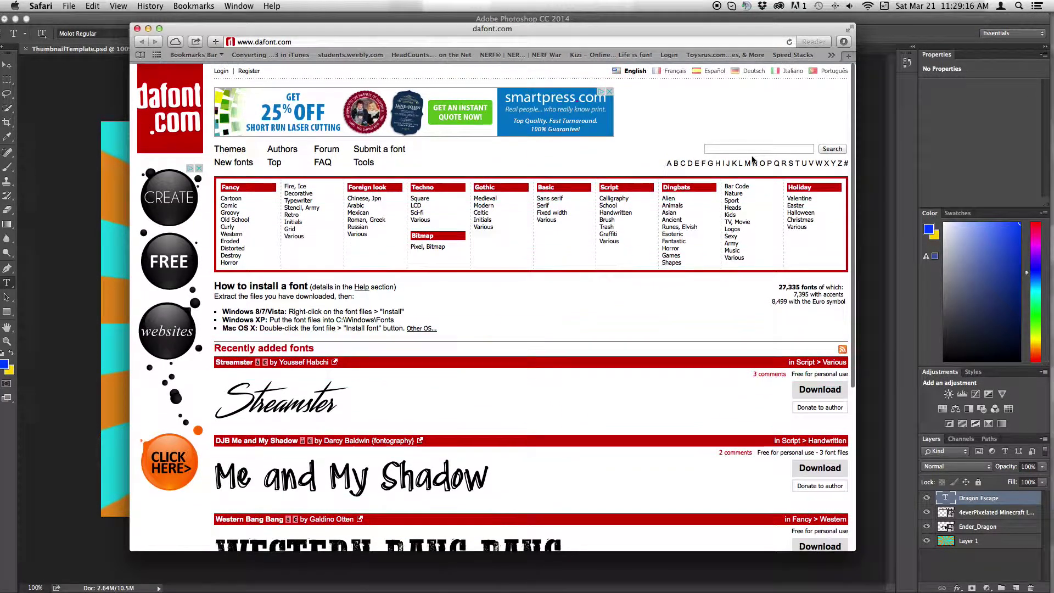
# Search dafont.com for the Minecrafter 3 font
pyautogui.click(737, 146)
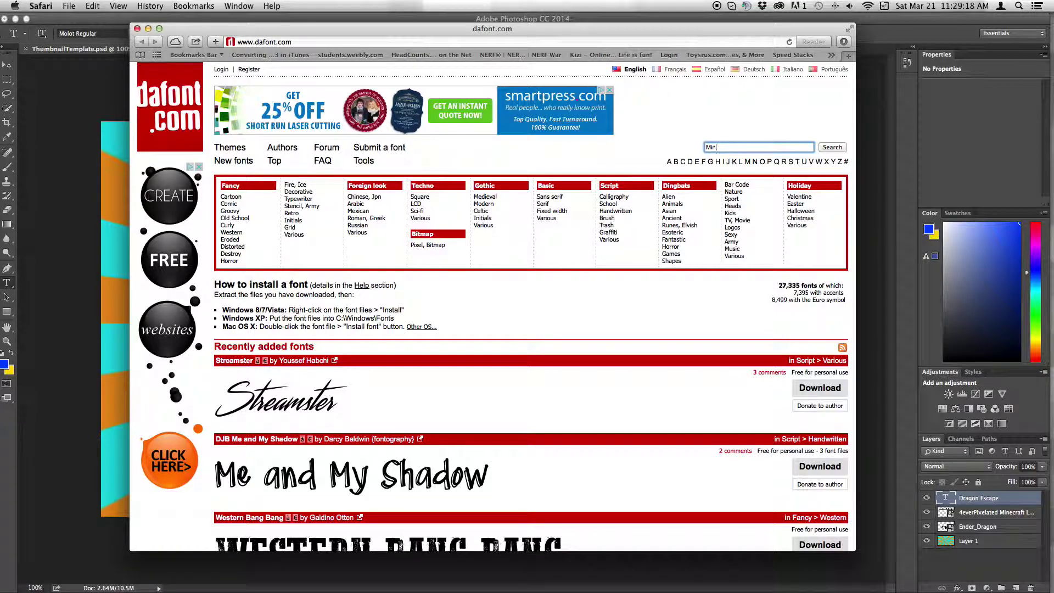
pyautogui.write('Minecrafter 3')
pyautogui.press('Return')
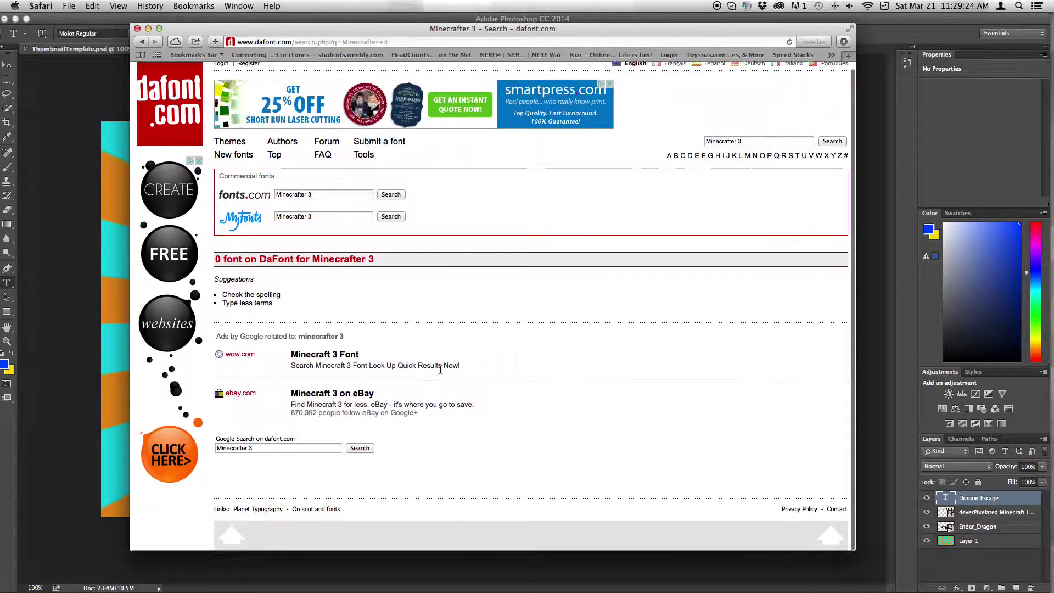
pyautogui.scroll(2, 329, 335)
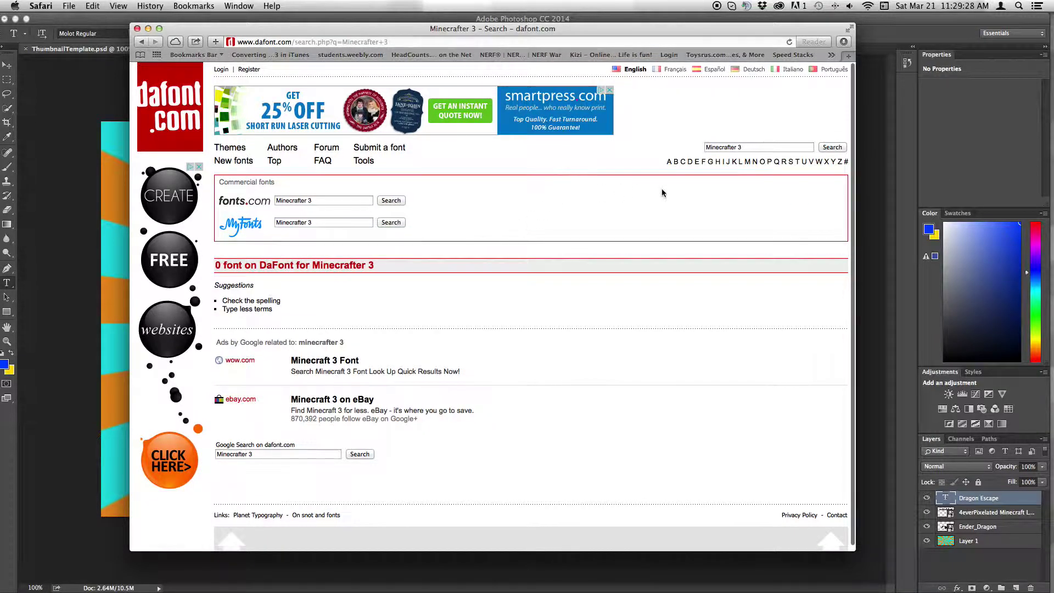
# Clear the font search text on dafont.com
pyautogui.click(753, 148)
pyautogui.press('BackSpace')
pyautogui.press('BackSpace')
pyautogui.press('super+a')
pyautogui.press('BackSpace')
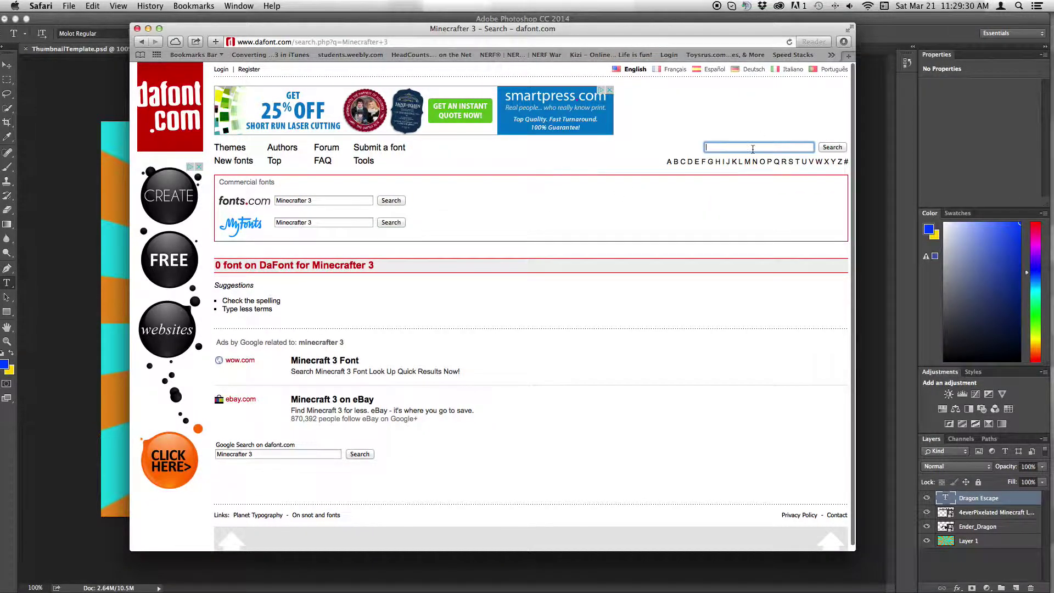
pyautogui.click(591, 218)
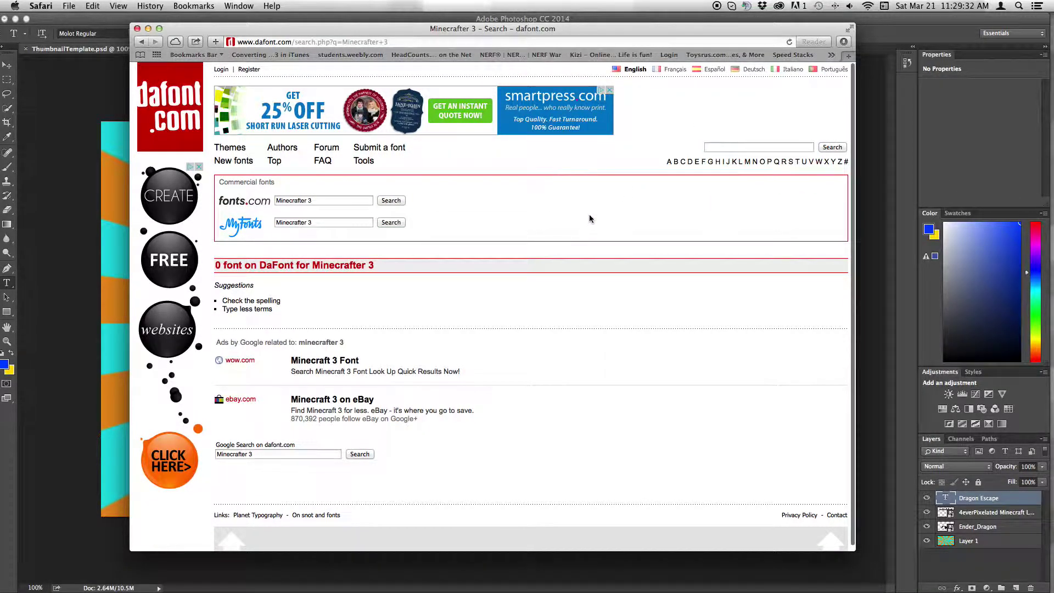
# Look through the Cartoon fonts in the Fancy theme on dafont.com
pyautogui.click(230, 147)
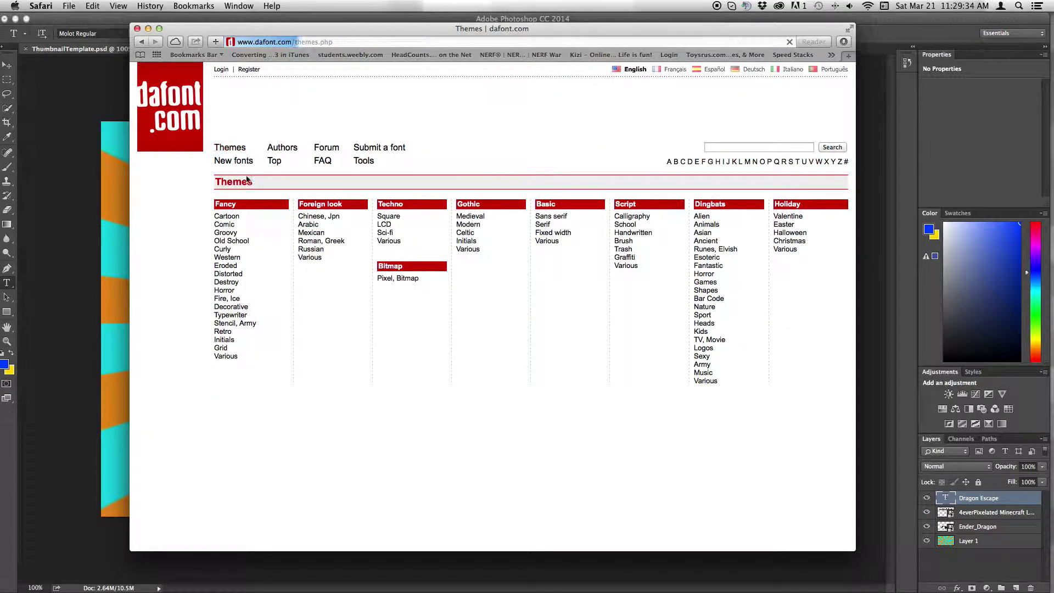
pyautogui.click(226, 214)
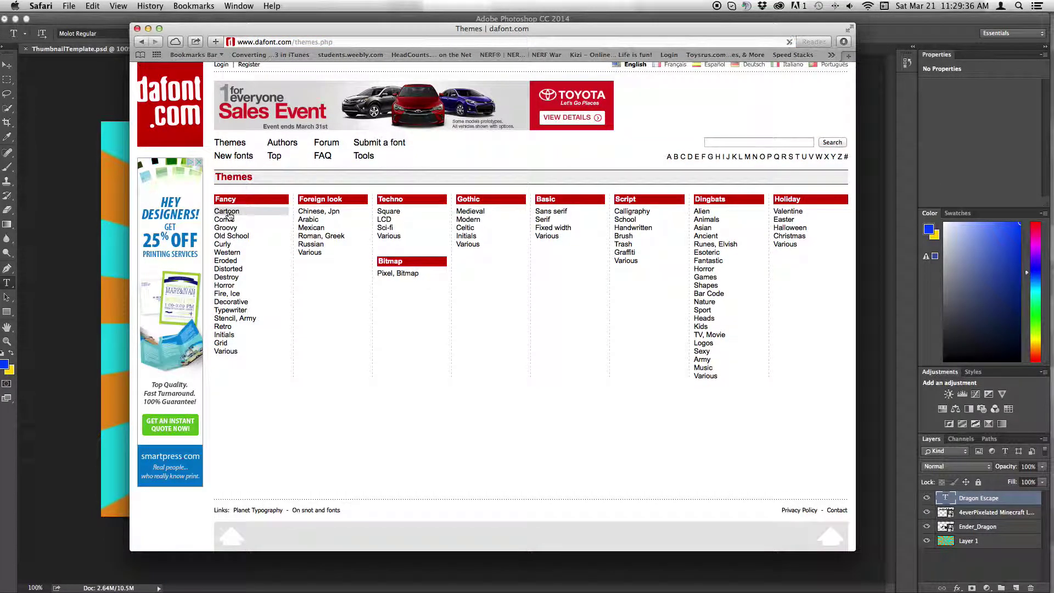
pyautogui.scroll(-3, 519, 302)
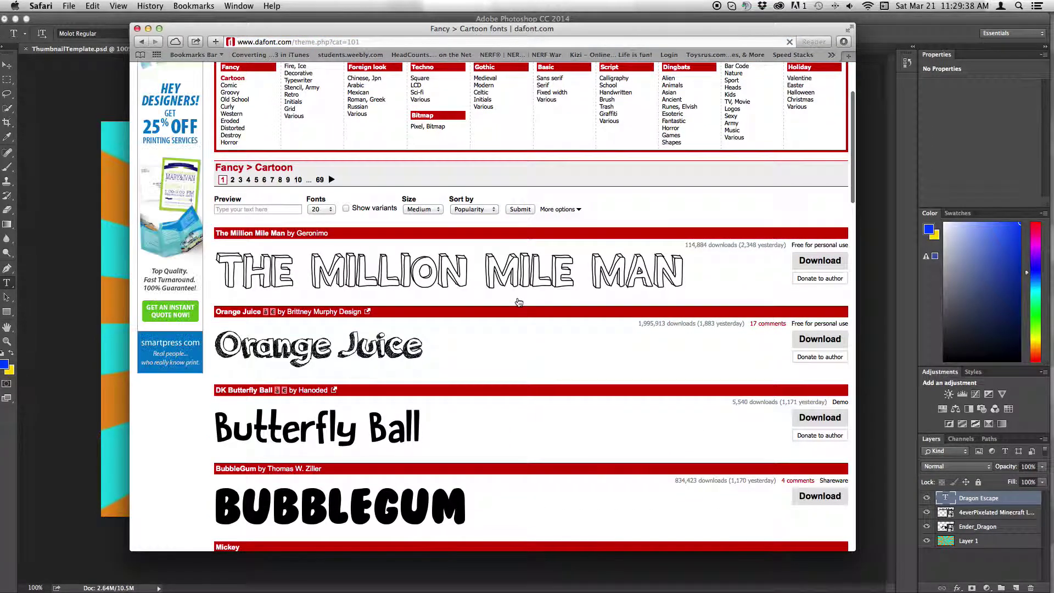
pyautogui.scroll(-10, 364, 305)
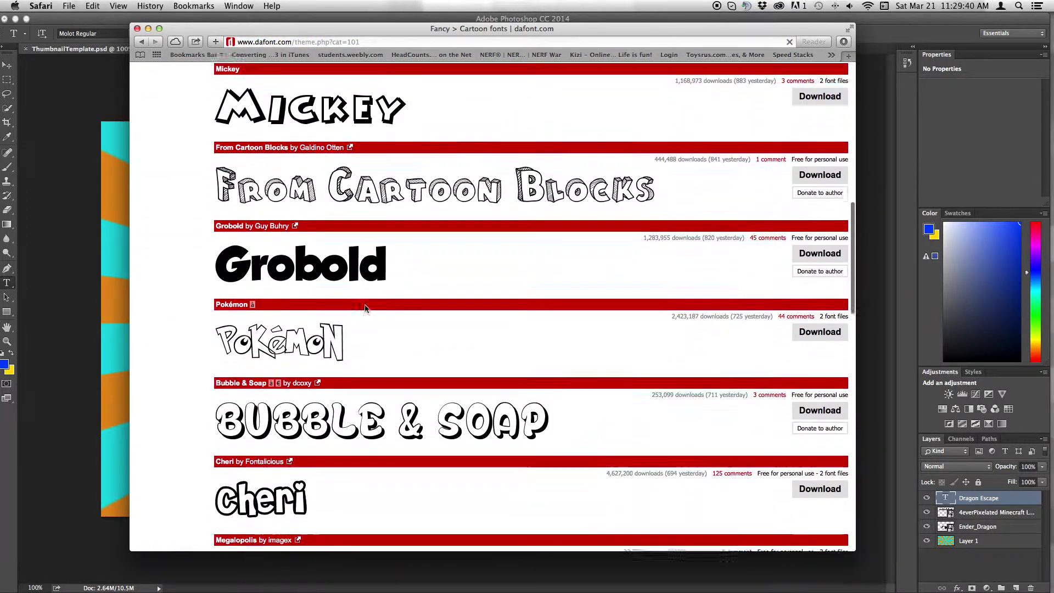
pyautogui.scroll(-10, 366, 309)
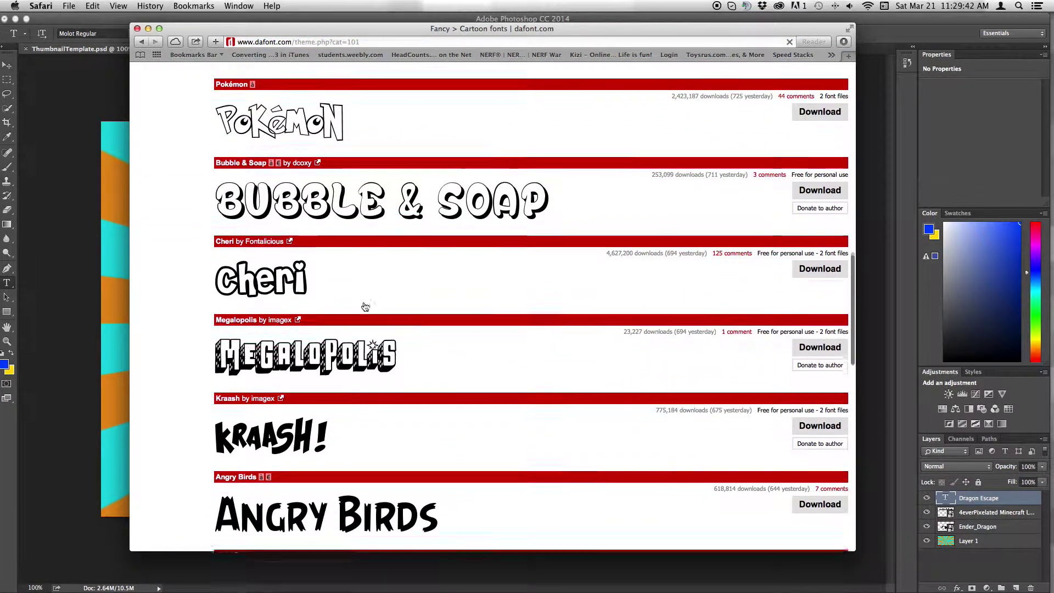
pyautogui.scroll(-10, 364, 306)
pyautogui.scroll(20, 369, 291)
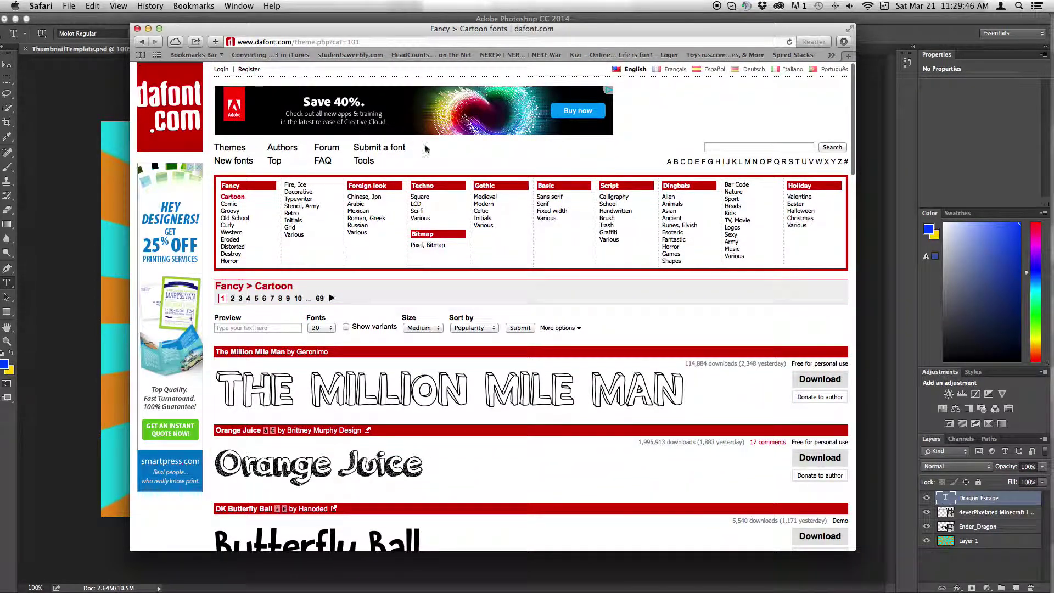
pyautogui.click(848, 42)
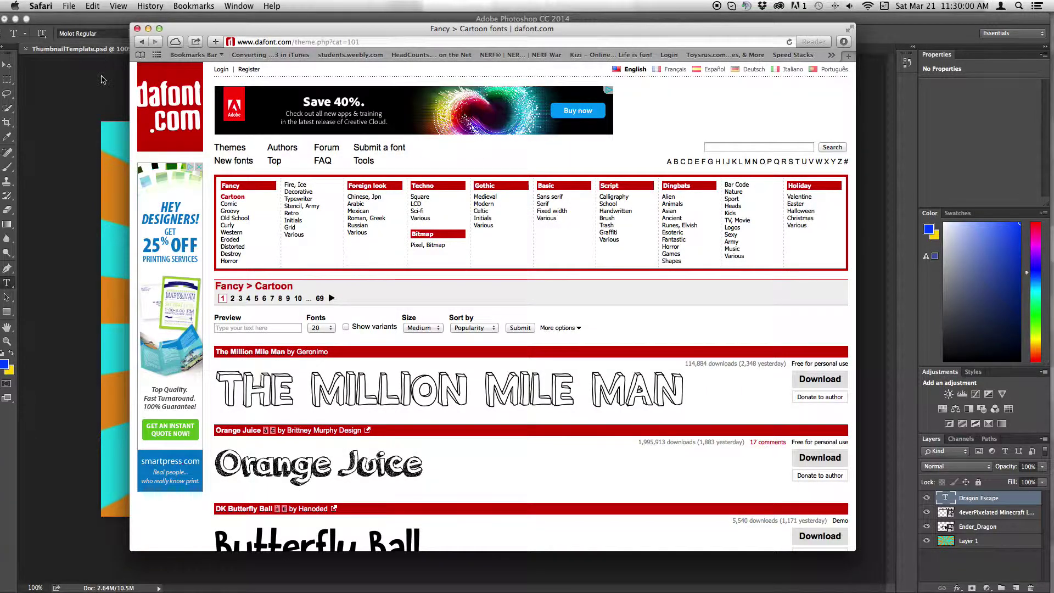
# Switch to Photoshop and look through the installed fonts for the Dragon Escape text, keeping Molot Regular
pyautogui.click(102, 27)
pyautogui.click(133, 34)
pyautogui.scroll(10, 82, 164)
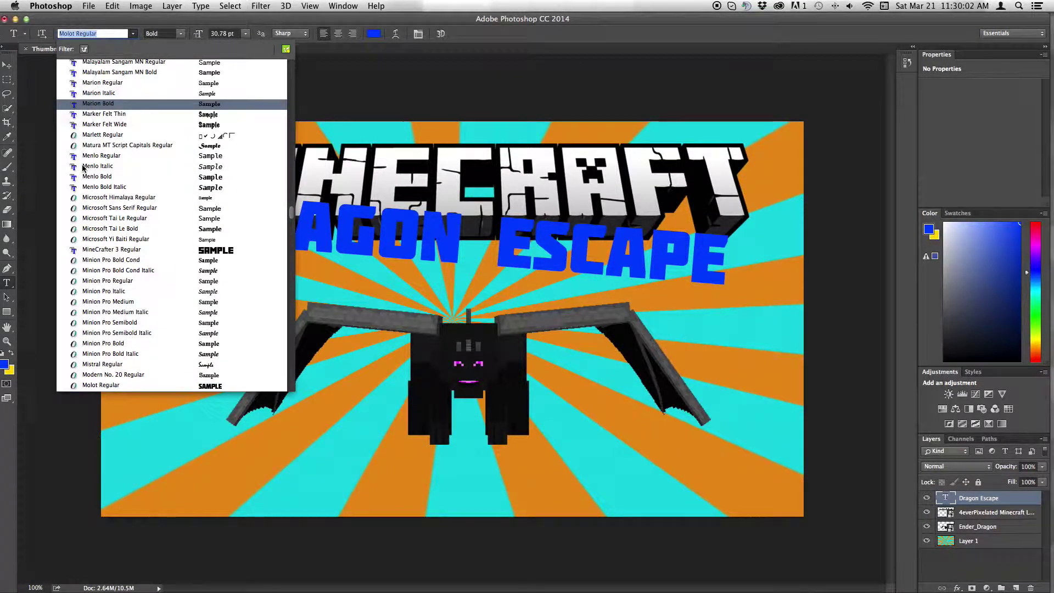
pyautogui.scroll(10, 79, 162)
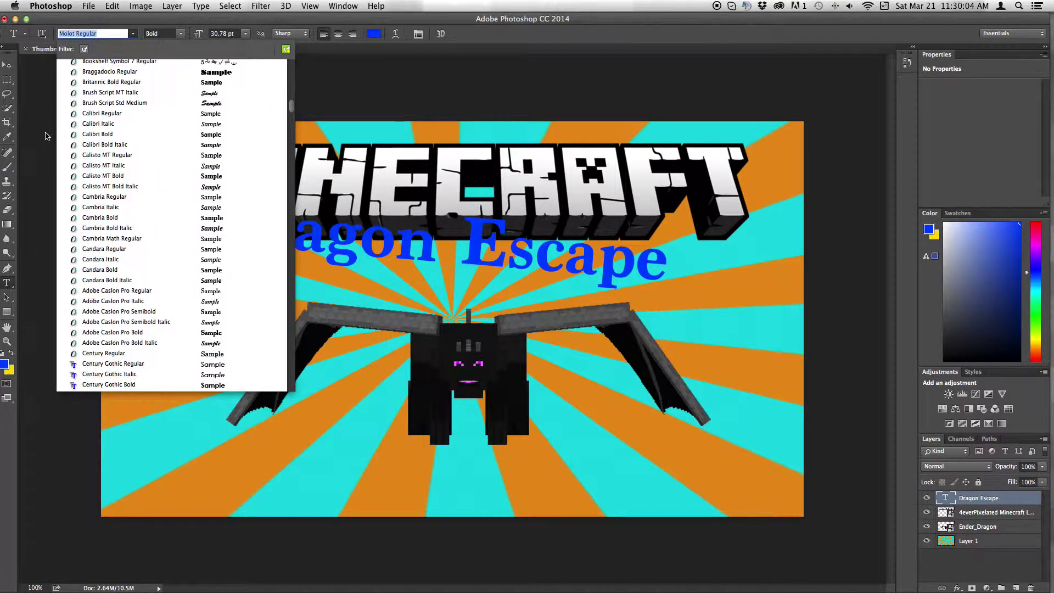
pyautogui.press('Return')
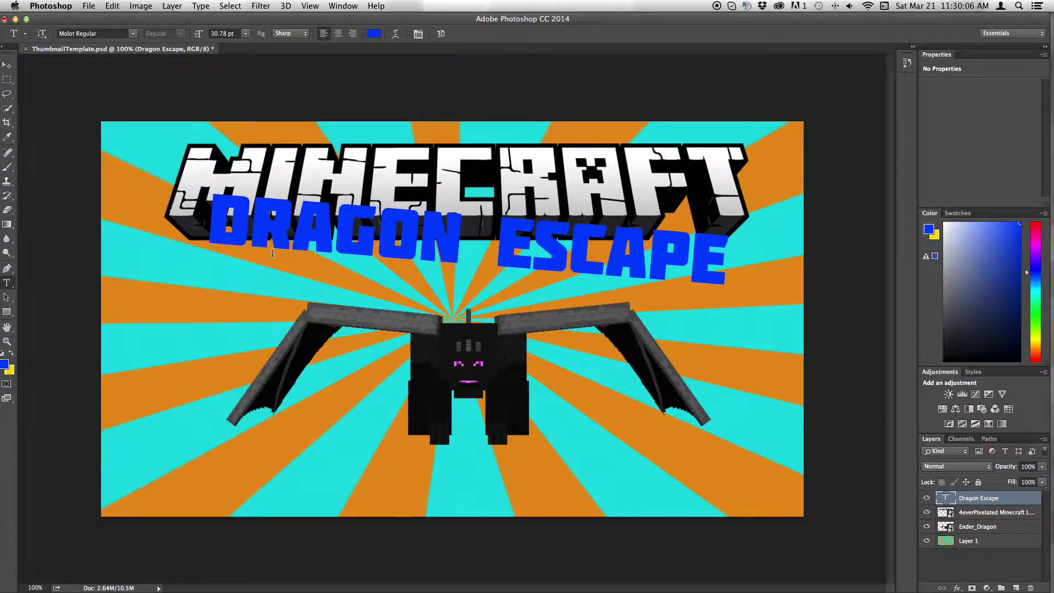
pyautogui.tripleClick(533, 258)
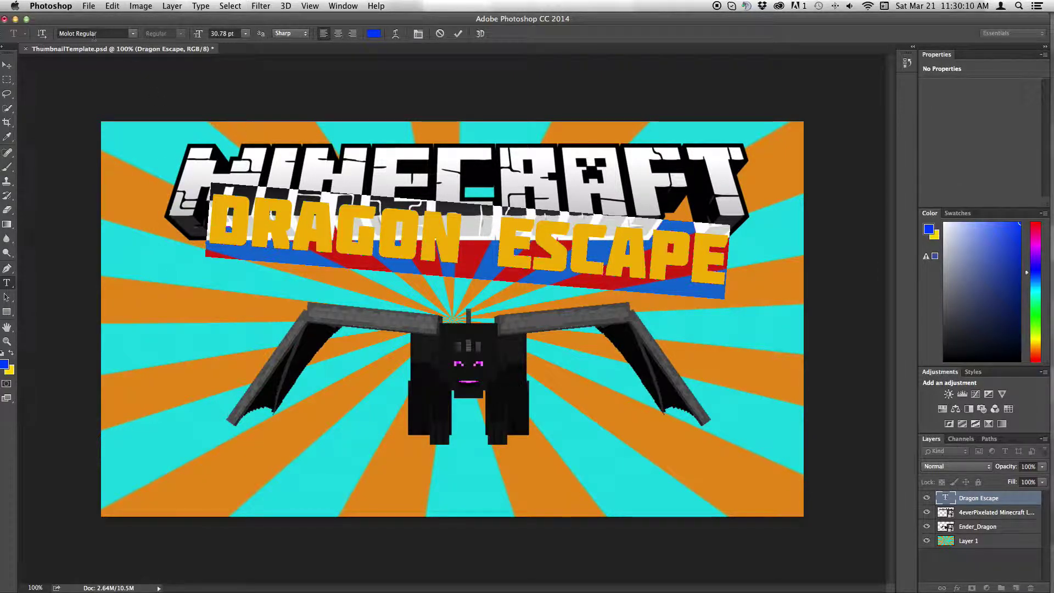
pyautogui.click(980, 496)
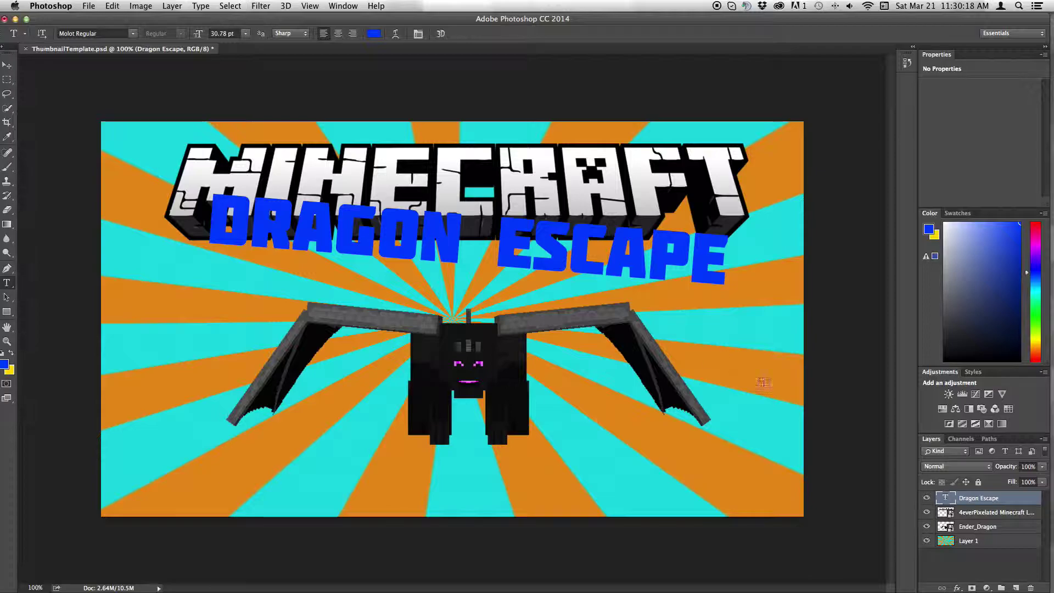
# Give the Dragon Escape text a drop shadow with 100% opacity, 29 px distance, 27% spread and 5 px size, plus a 6 px black outside stroke
pyautogui.rightClick(966, 502)
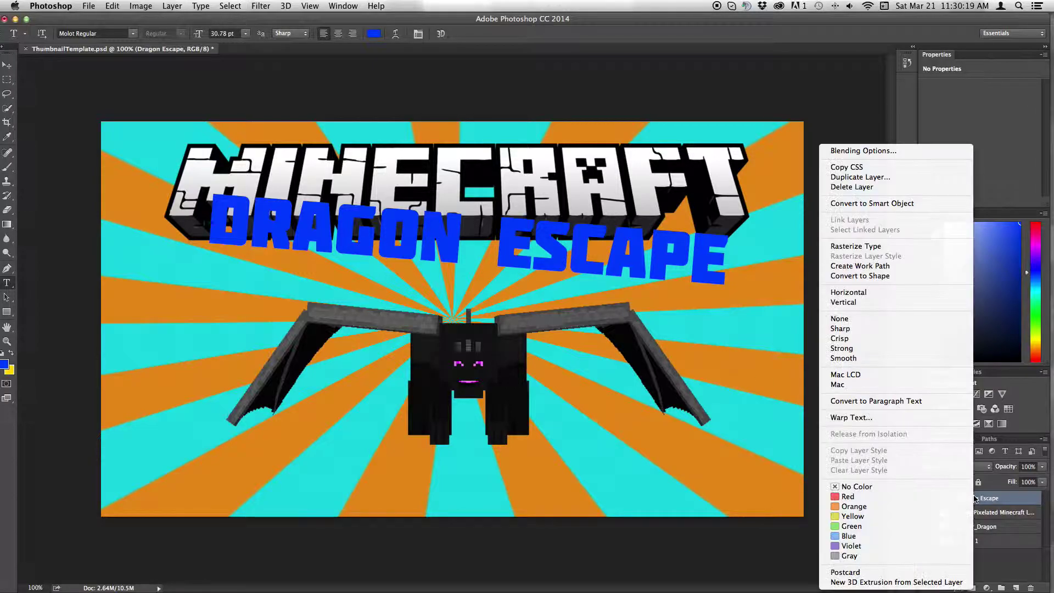
pyautogui.click(855, 150)
pyautogui.moveTo(477, 58); pyautogui.dragTo(858, 20)
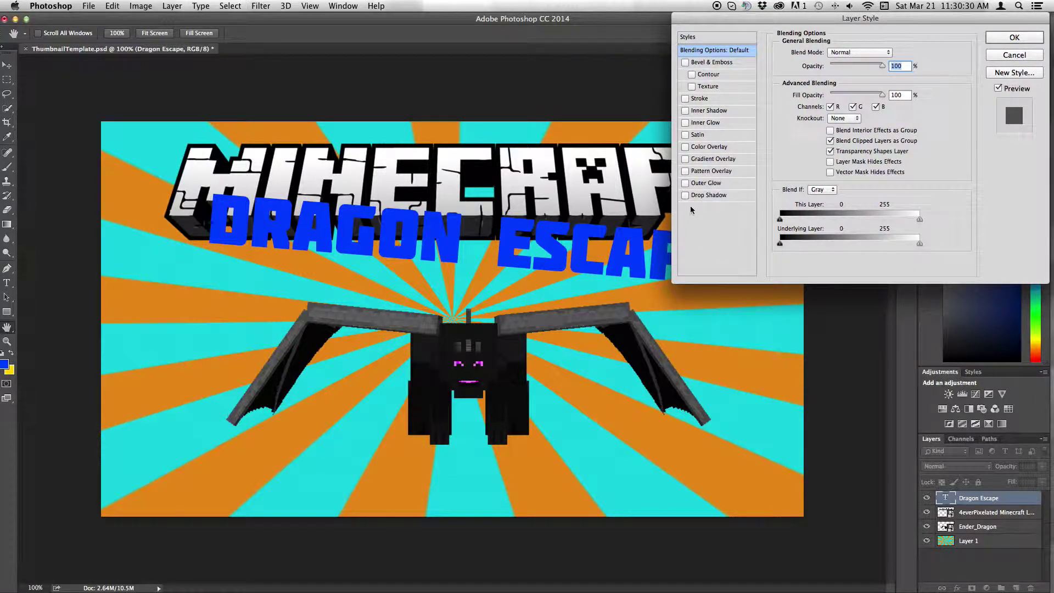
pyautogui.click(700, 194)
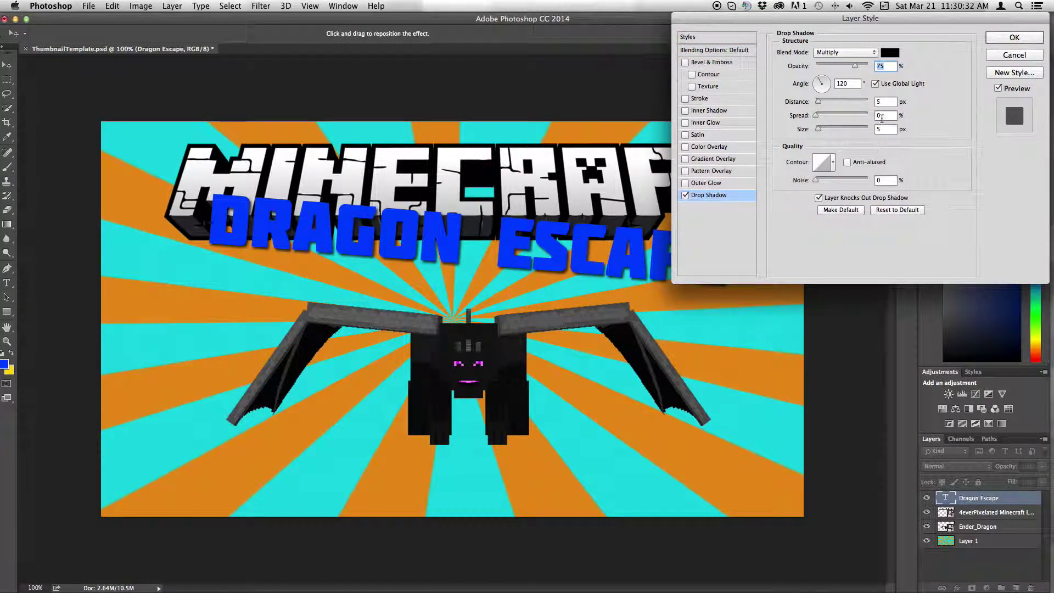
pyautogui.moveTo(859, 67); pyautogui.dragTo(873, 66)
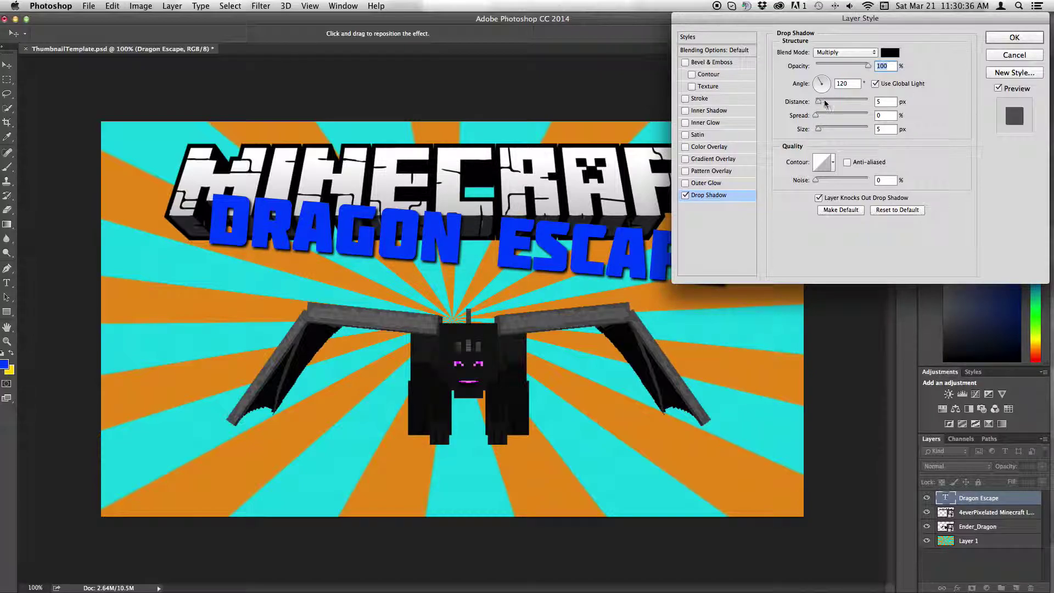
pyautogui.moveTo(819, 102); pyautogui.dragTo(818, 132)
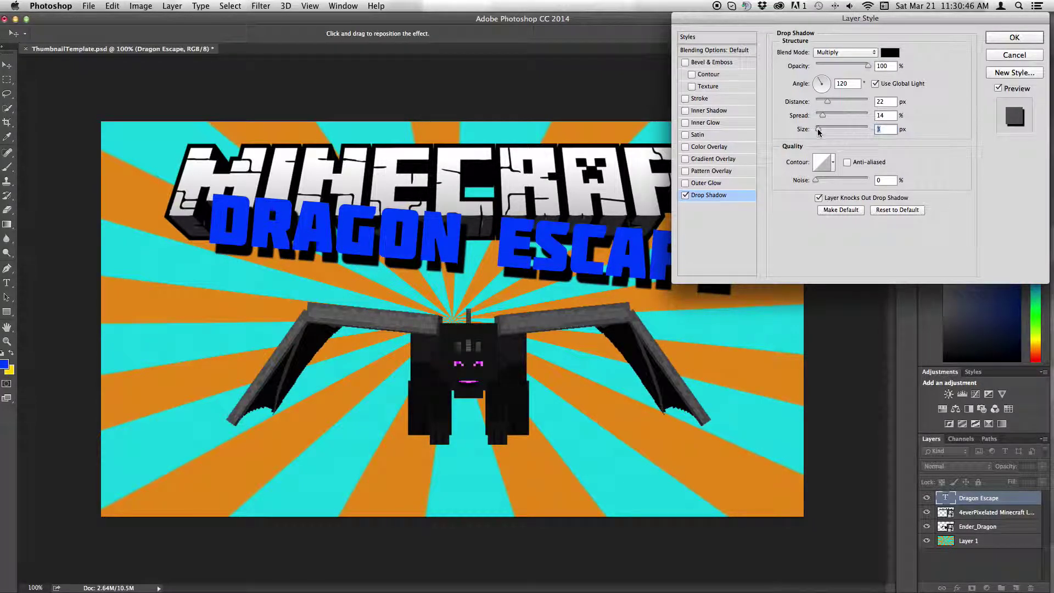
pyautogui.moveTo(822, 116)
pyautogui.mouseDown()
pyautogui.moveTo(834, 119)
pyautogui.moveTo(825, 100)
pyautogui.moveTo(871, 109)
pyautogui.moveTo(831, 108)
pyautogui.mouseUp()
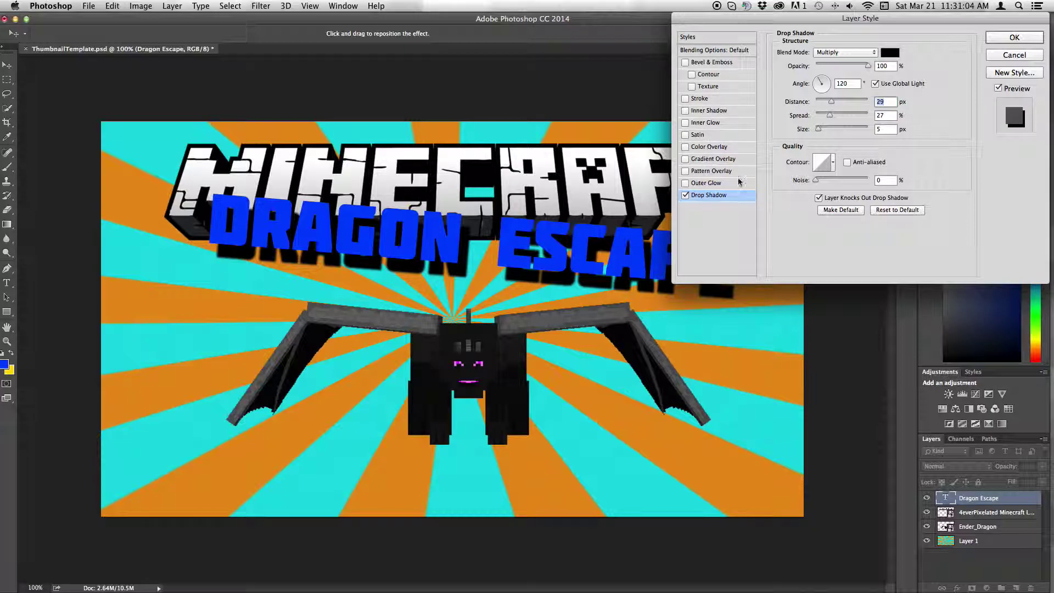
pyautogui.click(699, 99)
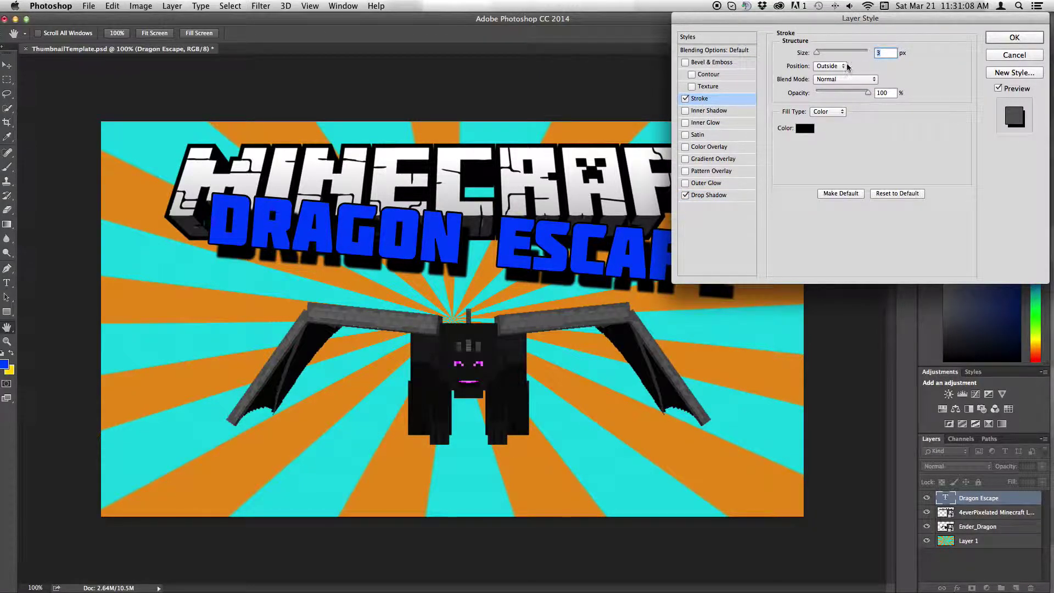
pyautogui.moveTo(817, 53); pyautogui.dragTo(819, 55)
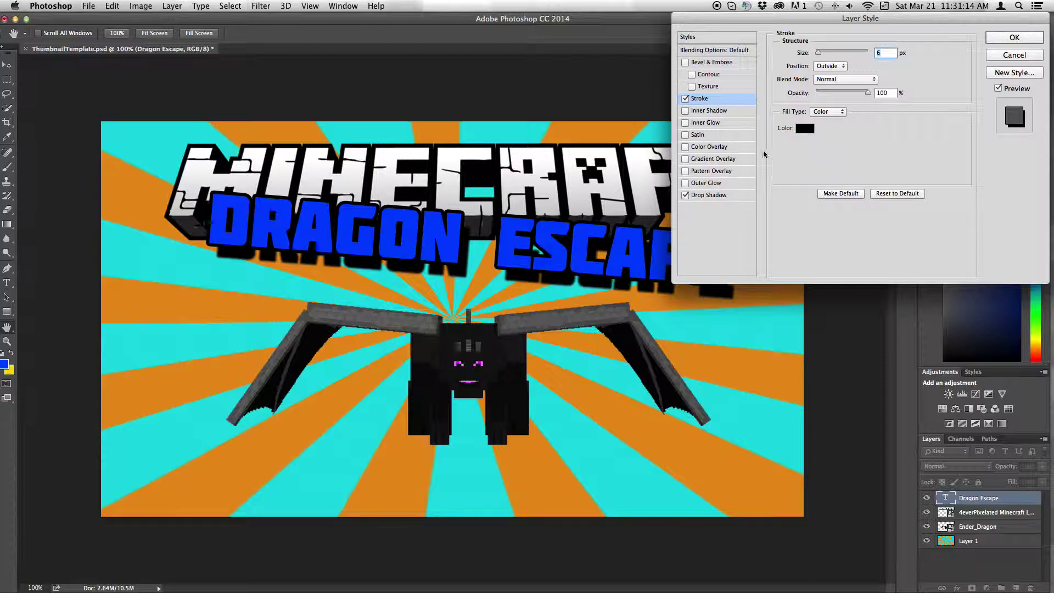
# Try a pattern overlay at 44% opacity with different patterns on the Dragon Escape text, and turn the overlay off
pyautogui.click(720, 171)
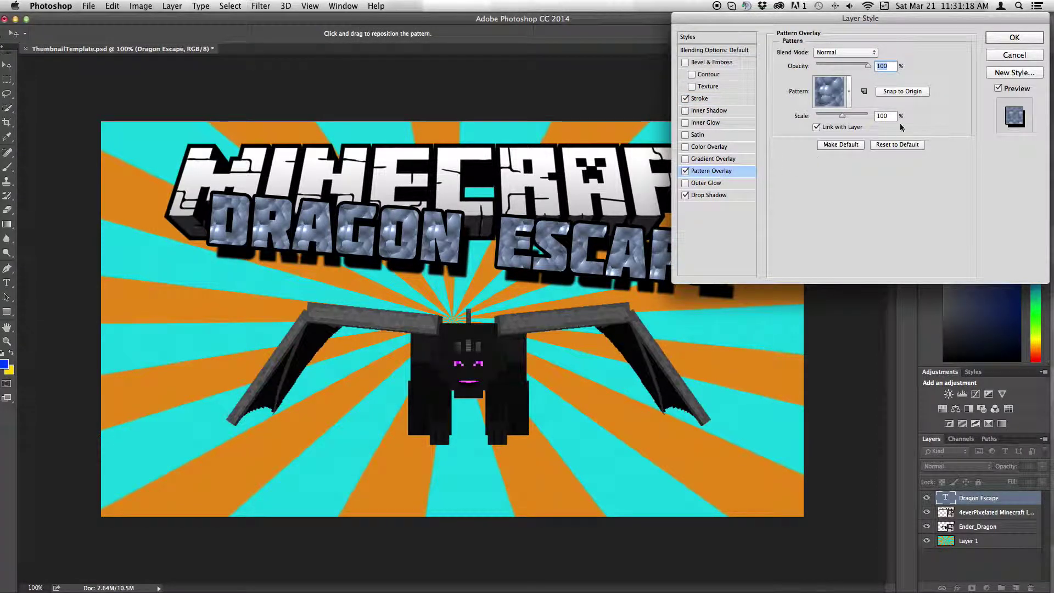
pyautogui.moveTo(871, 67); pyautogui.dragTo(838, 65)
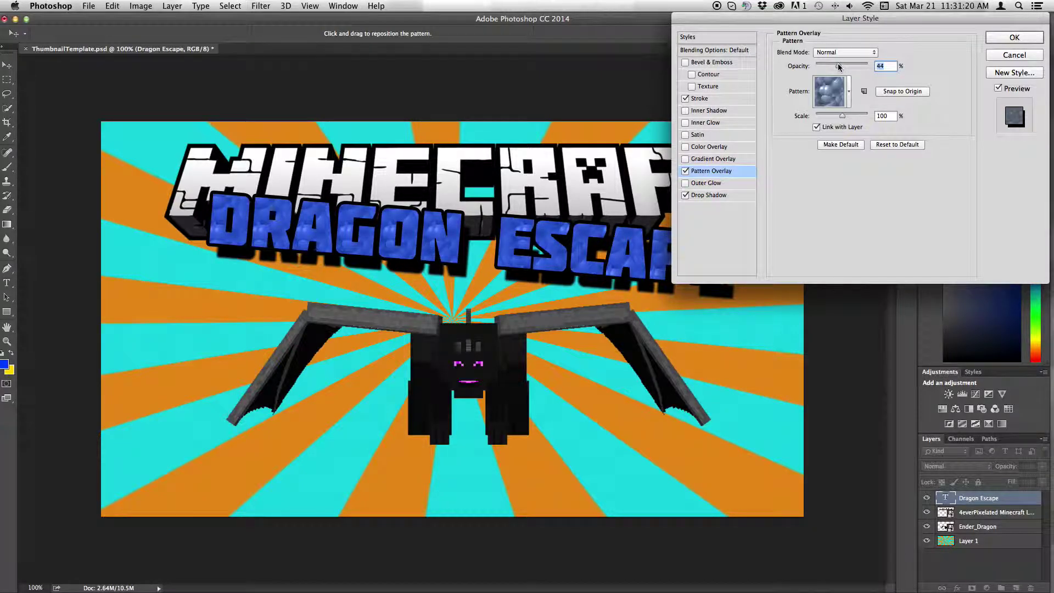
pyautogui.click(850, 103)
pyautogui.click(790, 123)
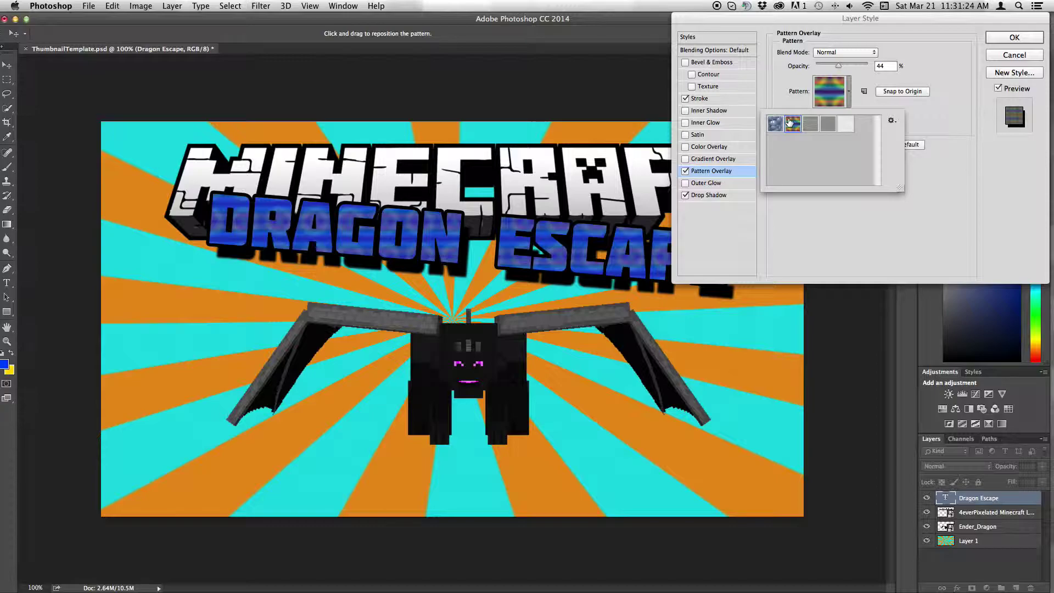
pyautogui.click(775, 124)
pyautogui.click(636, 179)
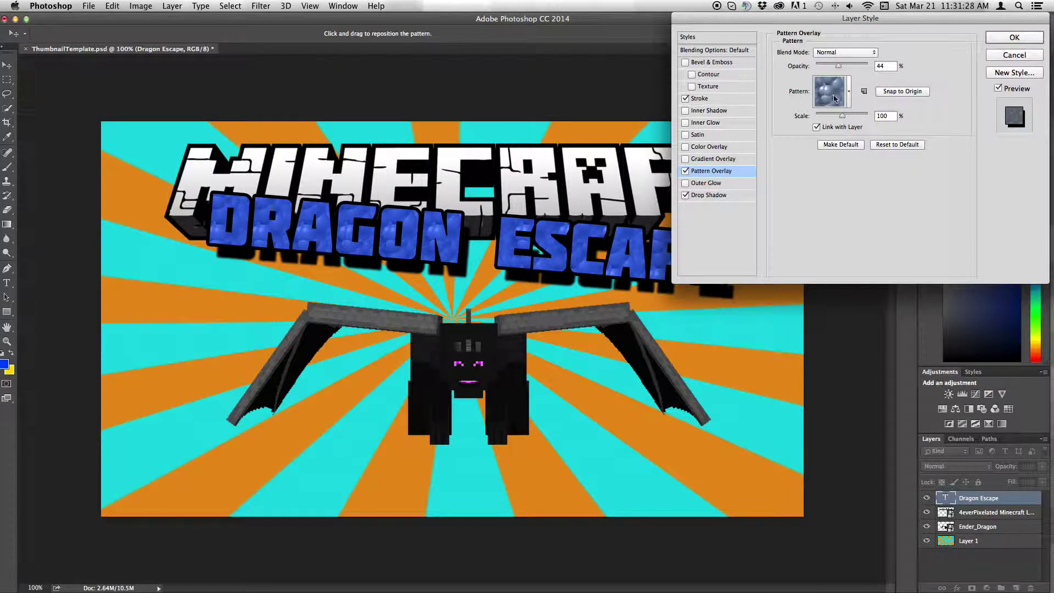
pyautogui.click(685, 171)
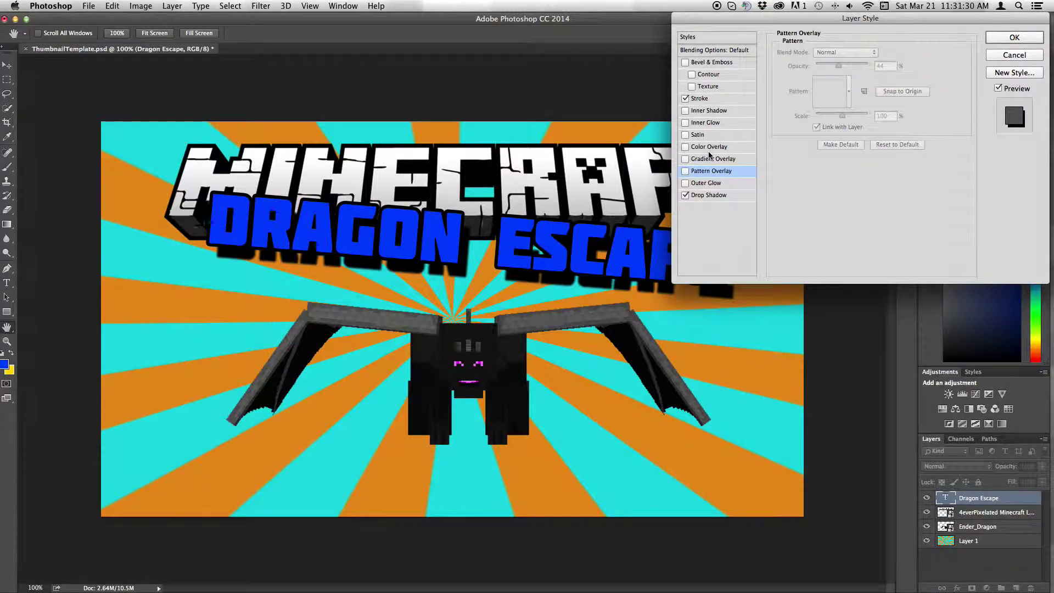
# Add a gradient overlay to the Dragon Escape text with the black stop at 50% and the white stop at 51%
pyautogui.click(705, 161)
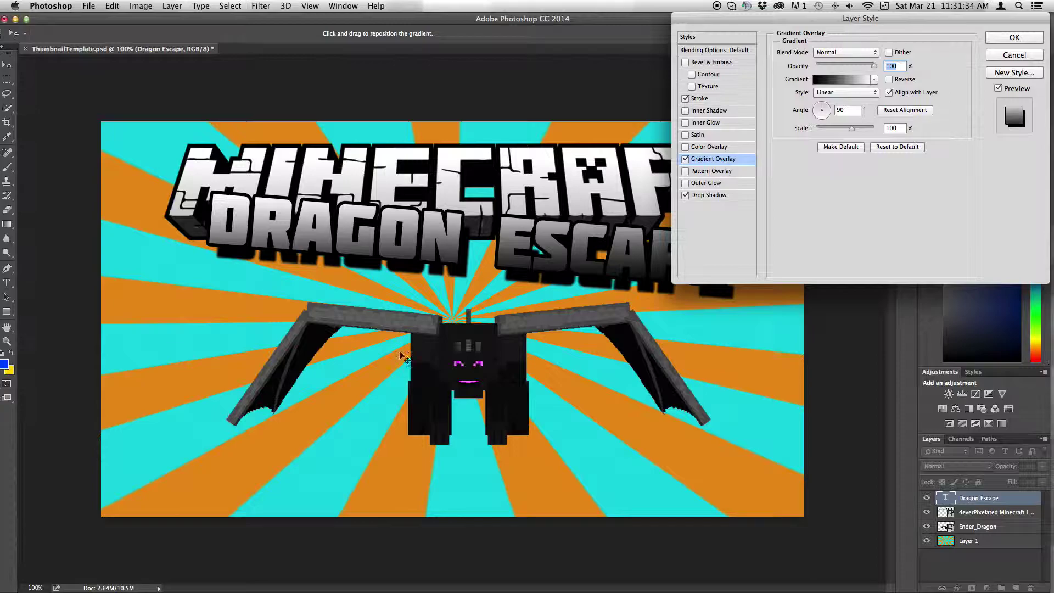
pyautogui.click(855, 81)
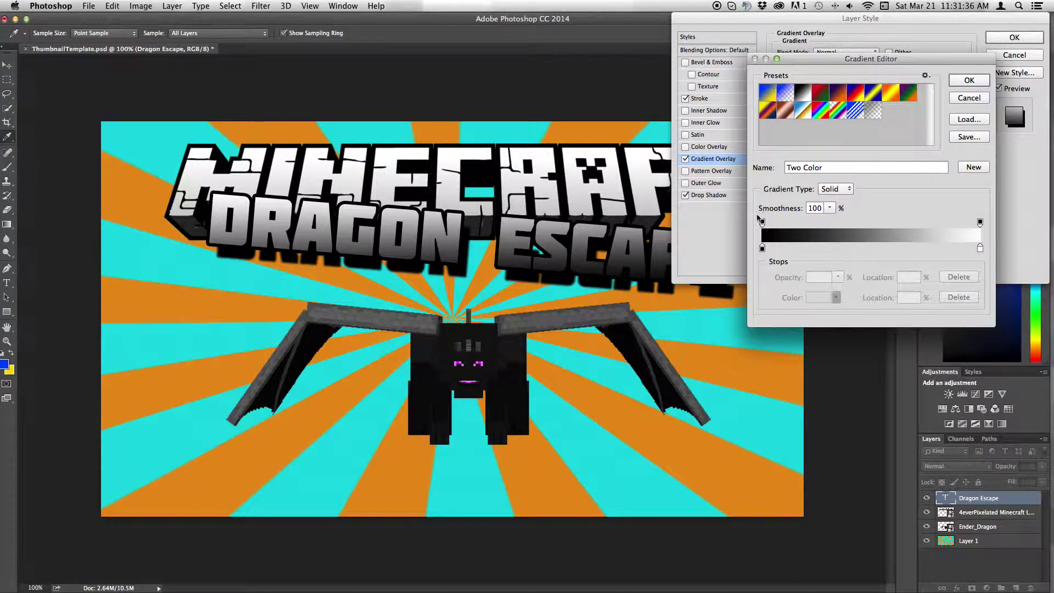
pyautogui.moveTo(763, 250); pyautogui.dragTo(871, 251)
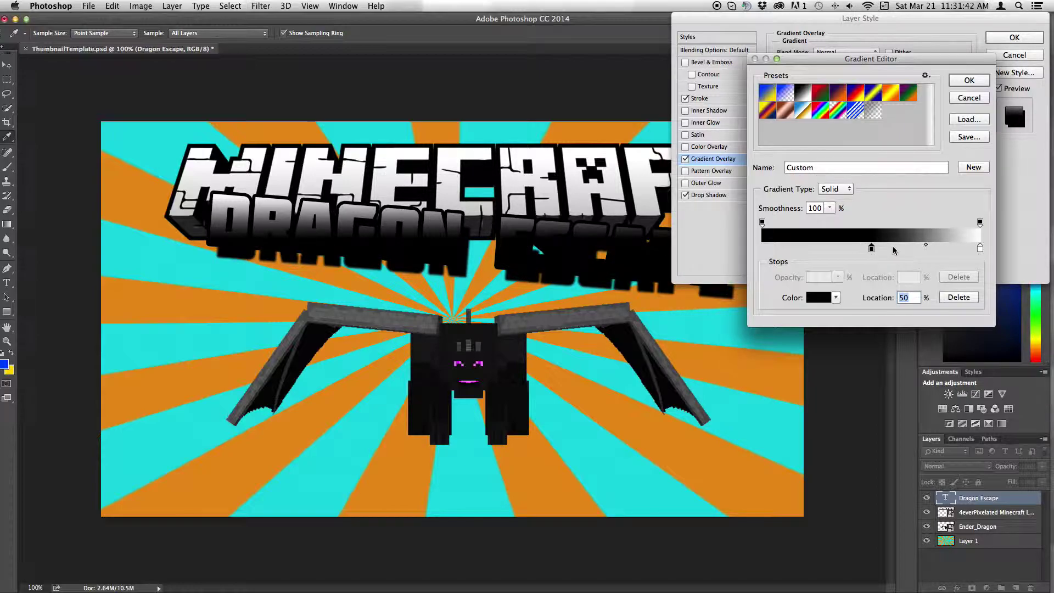
pyautogui.moveTo(980, 250); pyautogui.dragTo(869, 249)
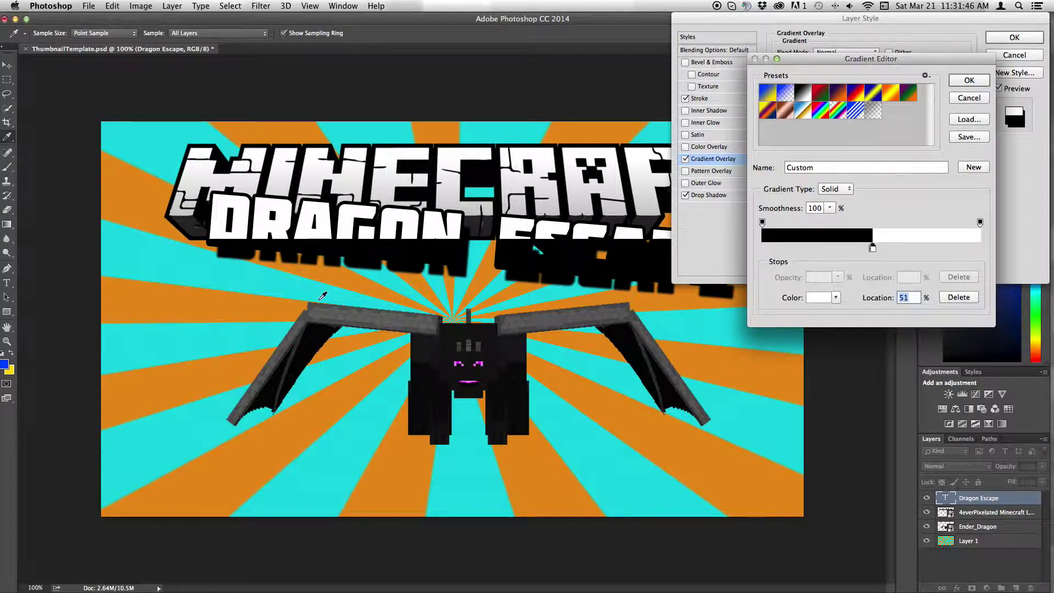
# Try orange and turquoise sampled from the sunburst background as the color of the gradient's 51% stop
pyautogui.click(270, 312)
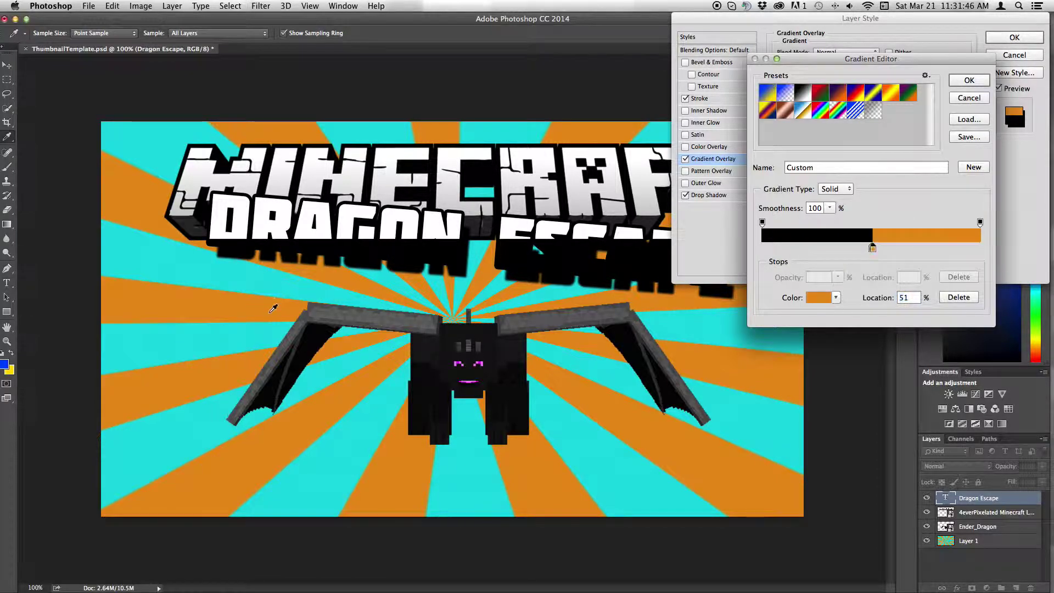
pyautogui.click(401, 286)
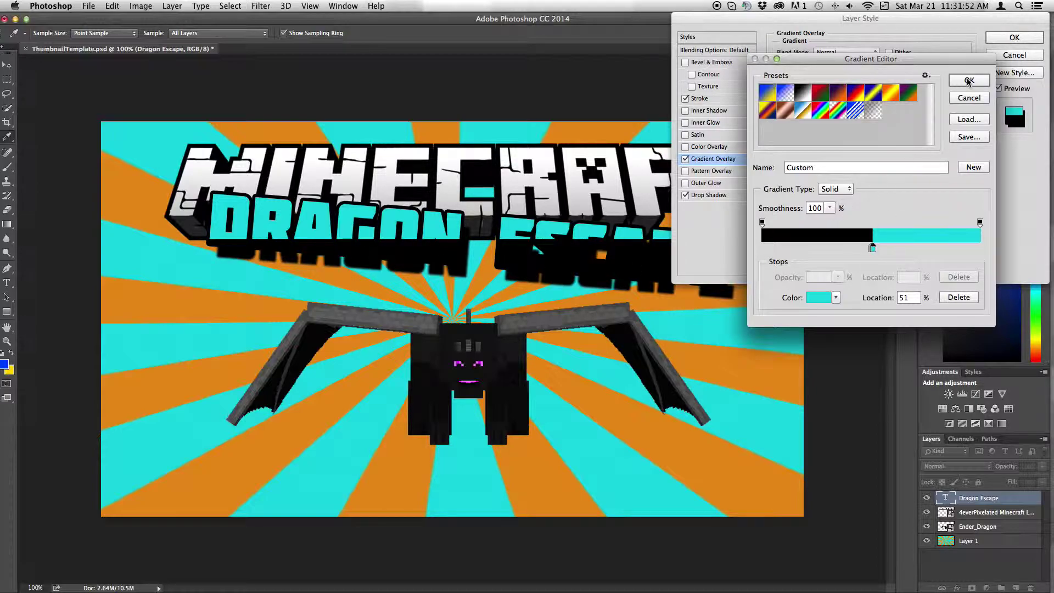
pyautogui.doubleClick(873, 249)
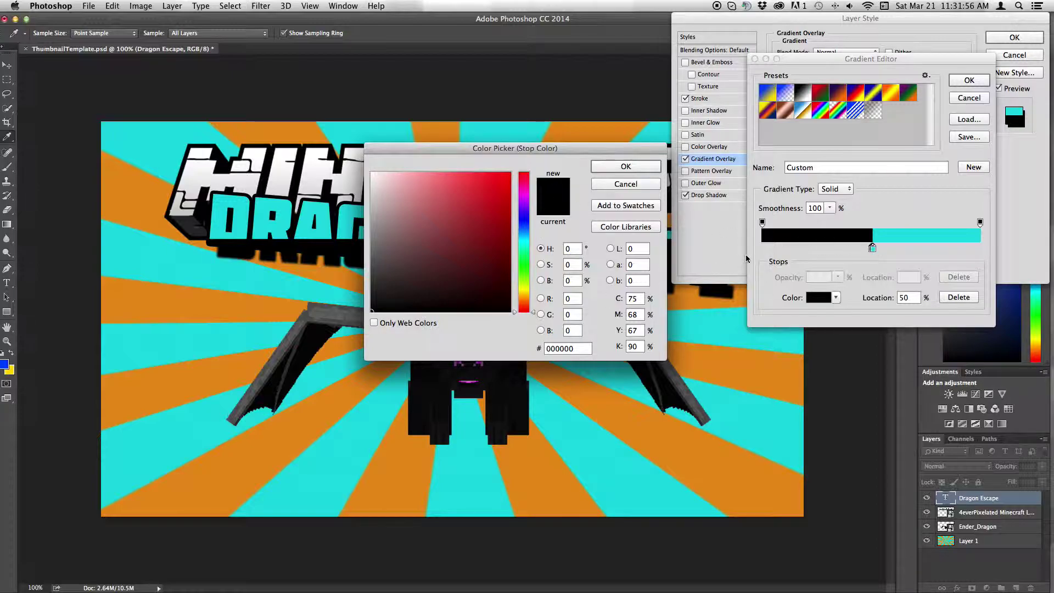
pyautogui.click(639, 175)
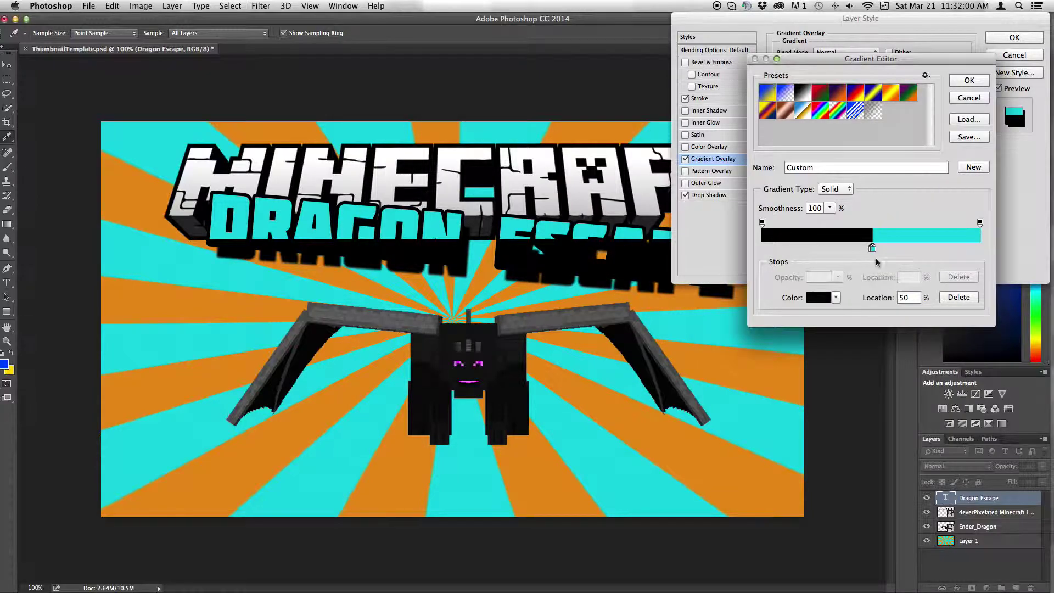
# Set the color of the gradient's 51% stop to gray 969696 and accept the edited gradient
pyautogui.doubleClick(875, 250)
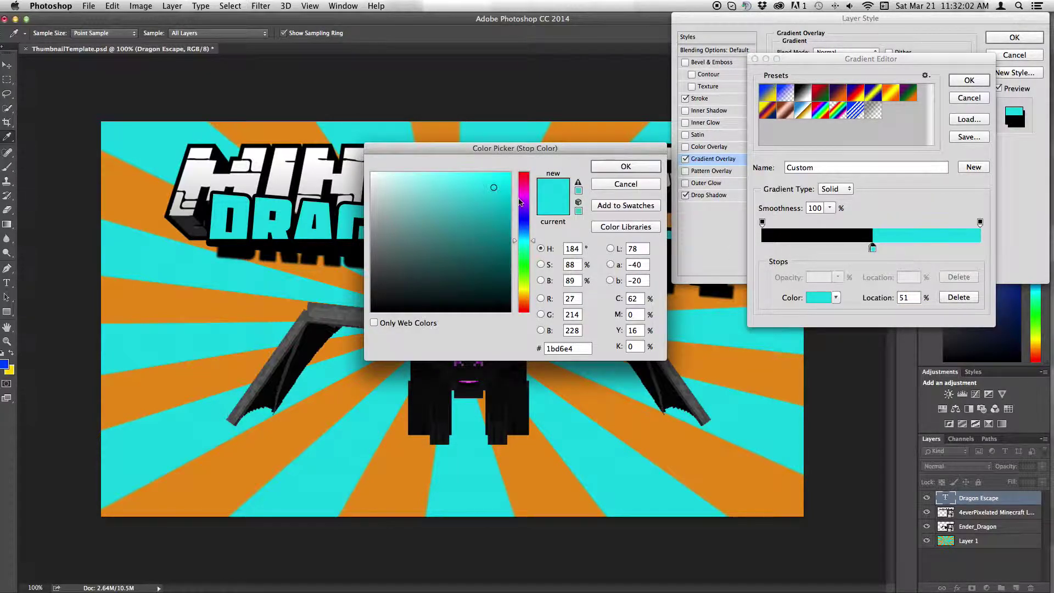
pyautogui.write('66ff00')
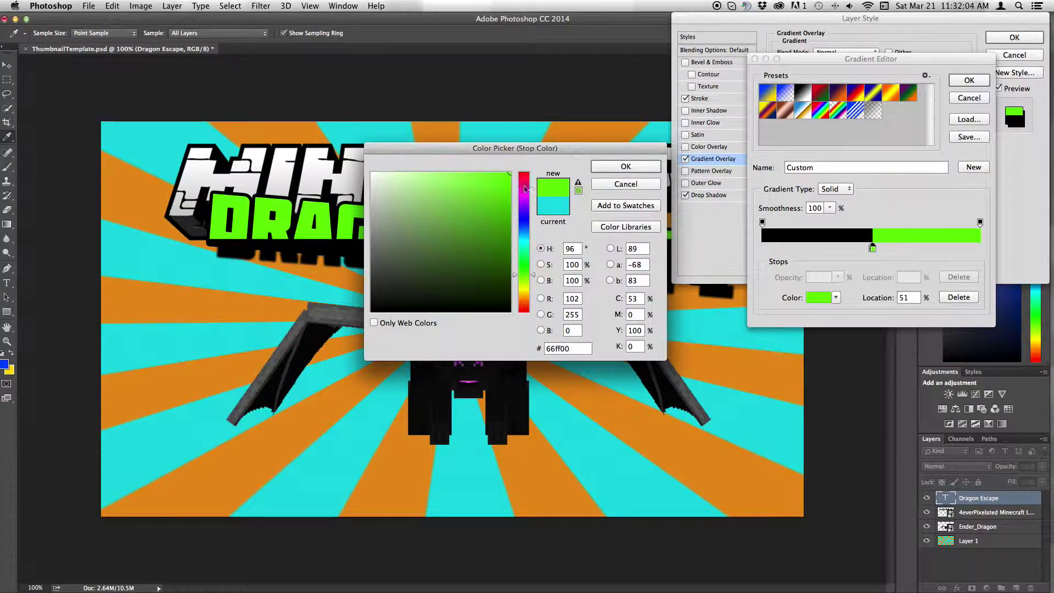
pyautogui.moveTo(523, 269); pyautogui.dragTo(522, 315)
pyautogui.moveTo(483, 181); pyautogui.dragTo(370, 231)
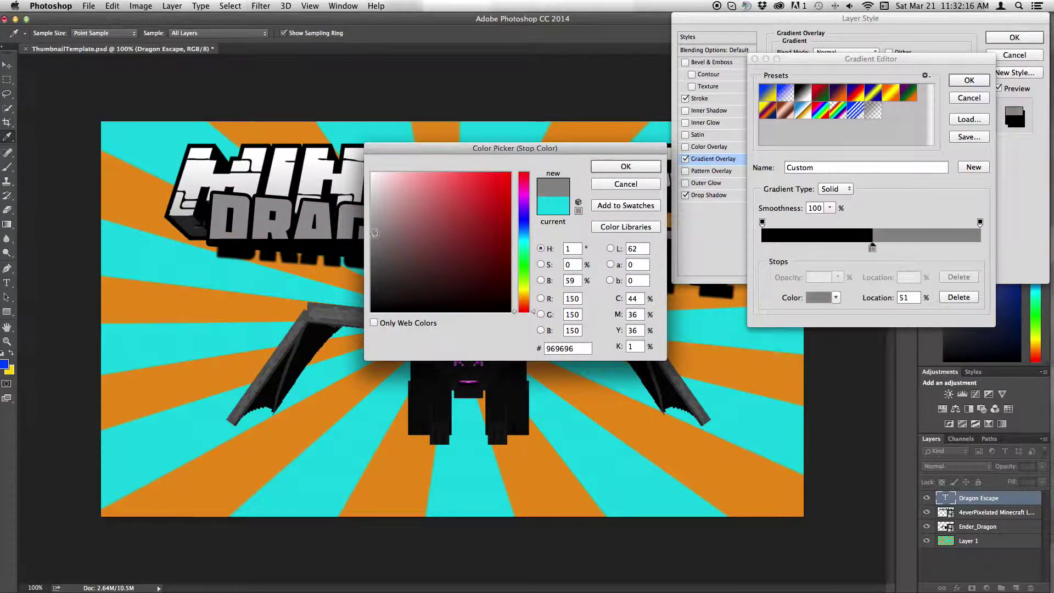
pyautogui.click(626, 167)
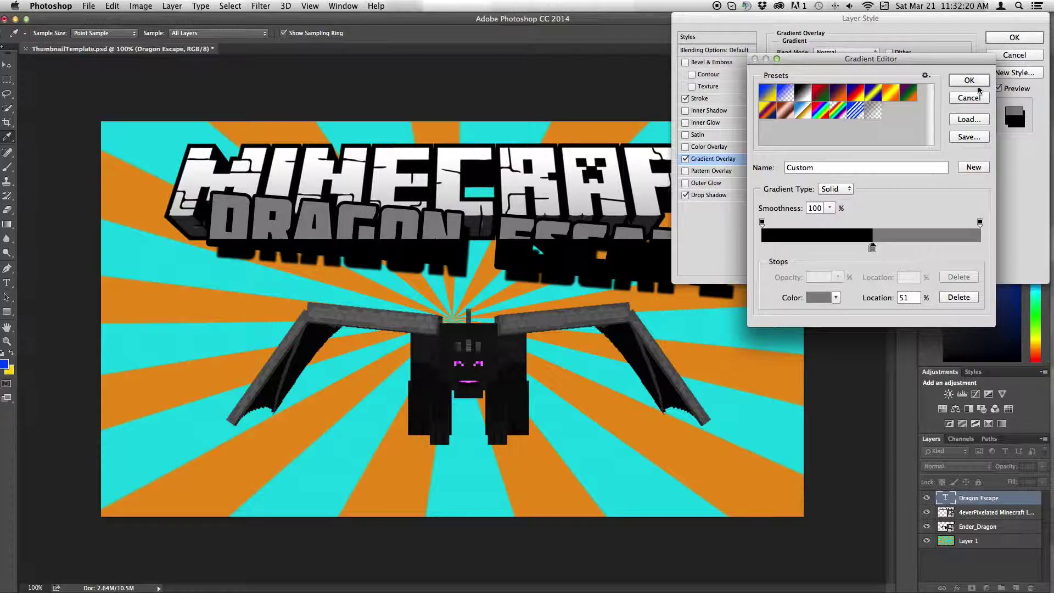
pyautogui.click(976, 83)
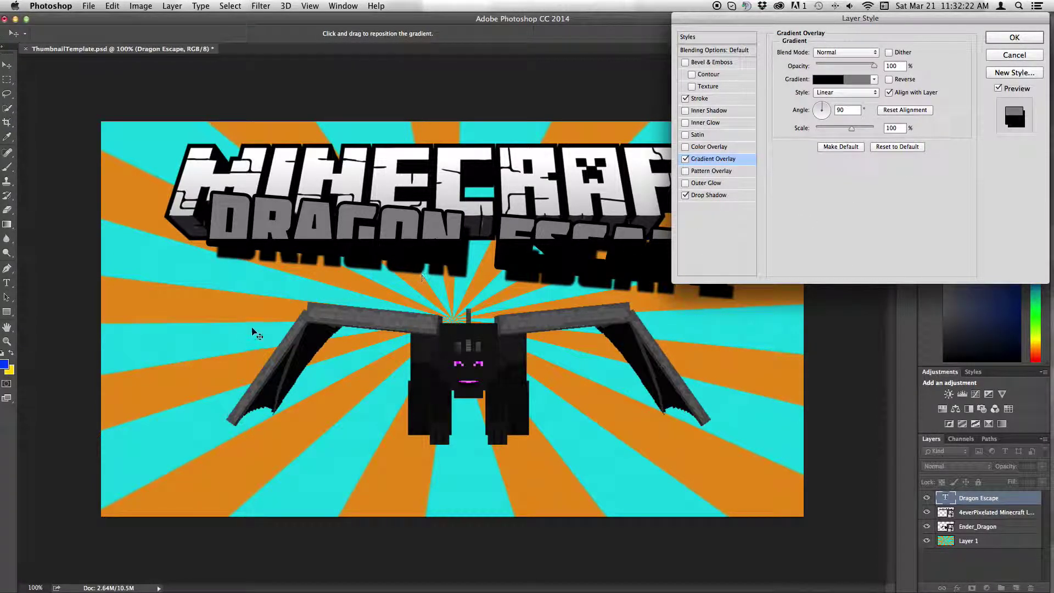
# Lower the gradient overlay's opacity to 20% and check the whole Dragon Escape title on the canvas
pyautogui.moveTo(146, 324)
pyautogui.mouseDown()
pyautogui.moveTo(158, 291)
pyautogui.moveTo(158, 326)
pyautogui.mouseUp()
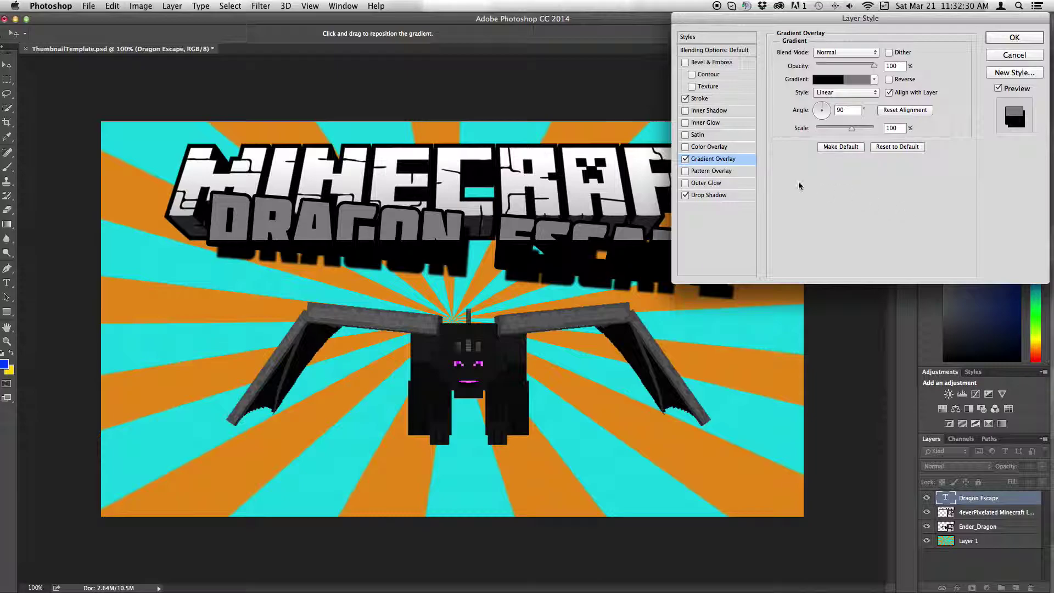
pyautogui.moveTo(874, 66); pyautogui.dragTo(828, 75)
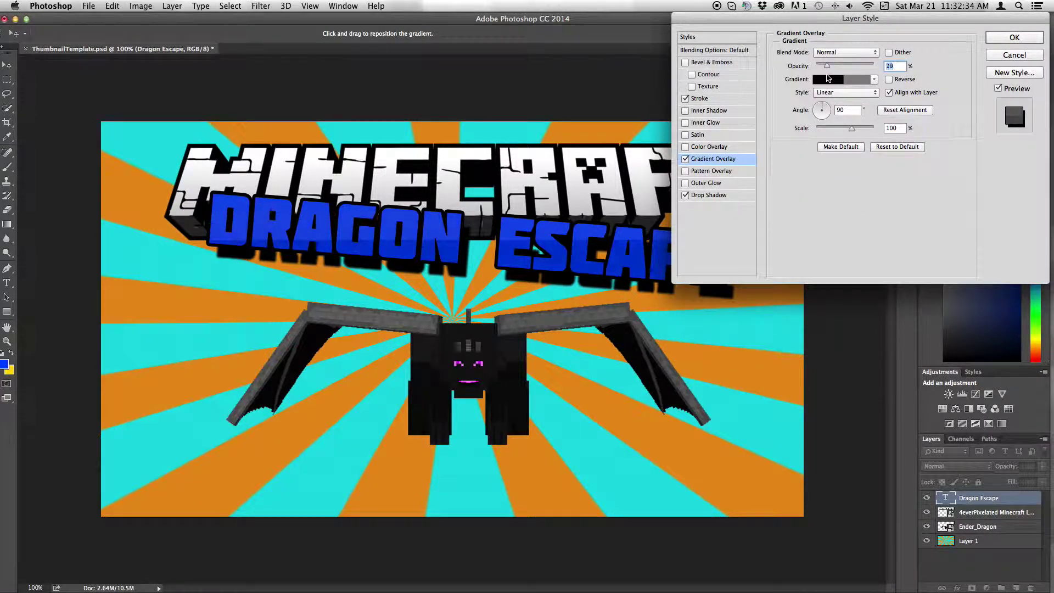
pyautogui.moveTo(219, 303); pyautogui.dragTo(222, 303)
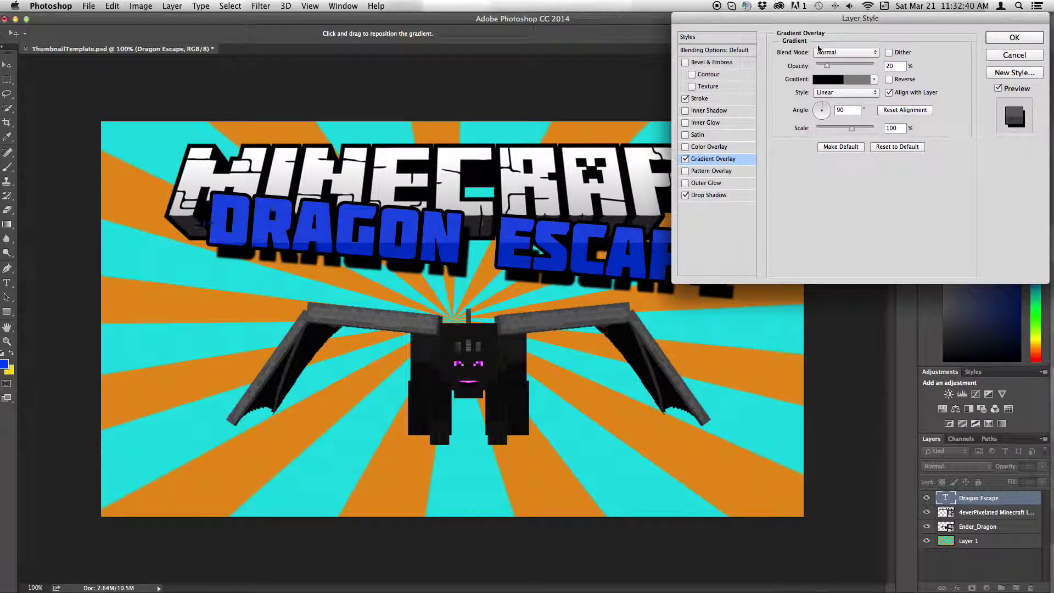
pyautogui.moveTo(884, 22); pyautogui.dragTo(602, 366)
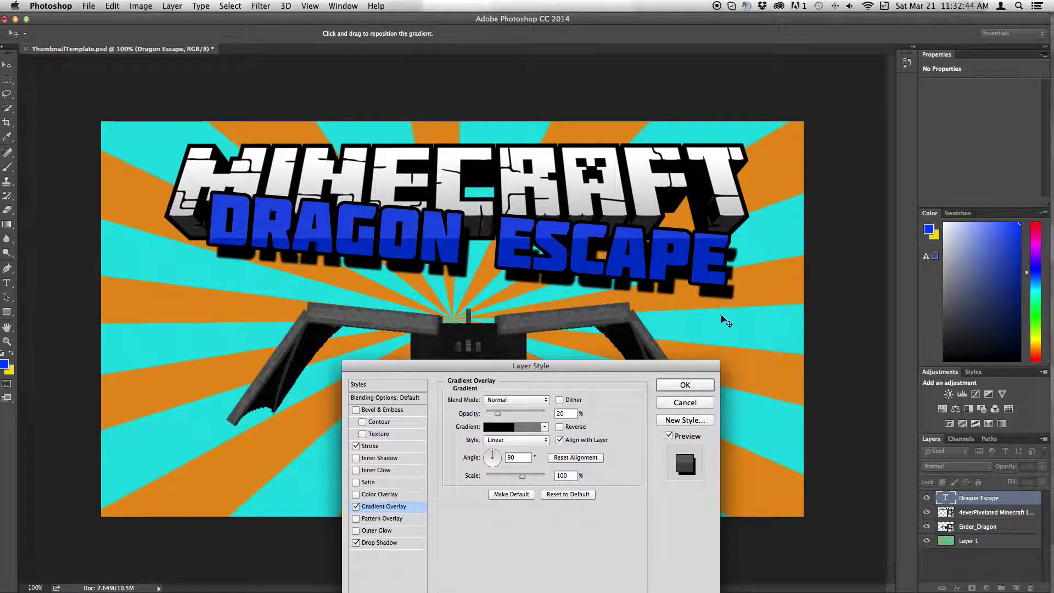
pyautogui.moveTo(653, 366); pyautogui.dragTo(922, 96)
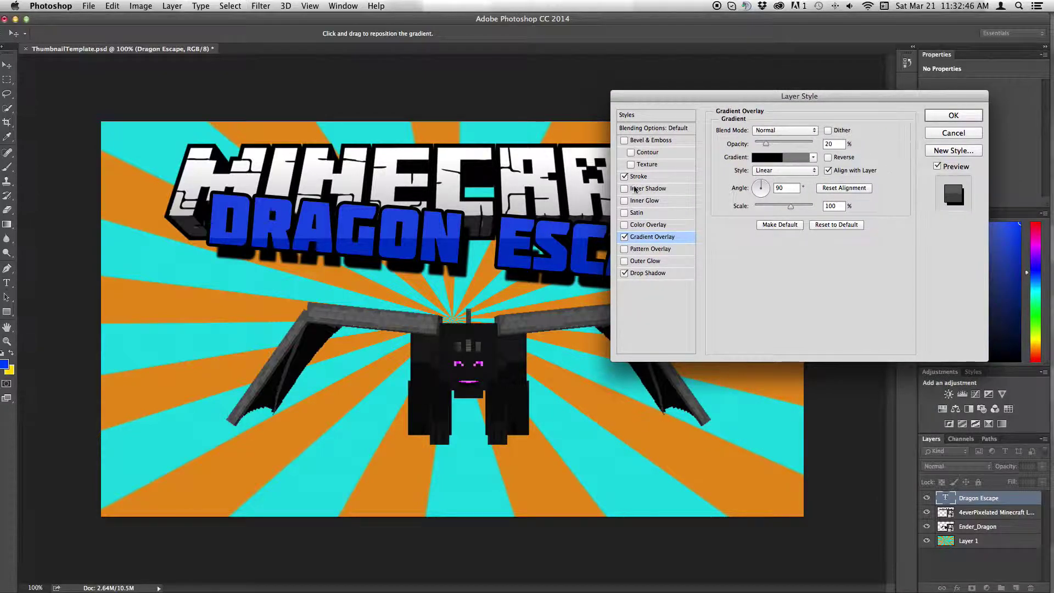
# Try an outer glow with 100% opacity, 0% spread and 0 px size on the Dragon Escape text, and turn it off
pyautogui.click(654, 262)
pyautogui.moveTo(794, 144); pyautogui.dragTo(747, 165)
pyautogui.moveTo(756, 215); pyautogui.dragTo(706, 242)
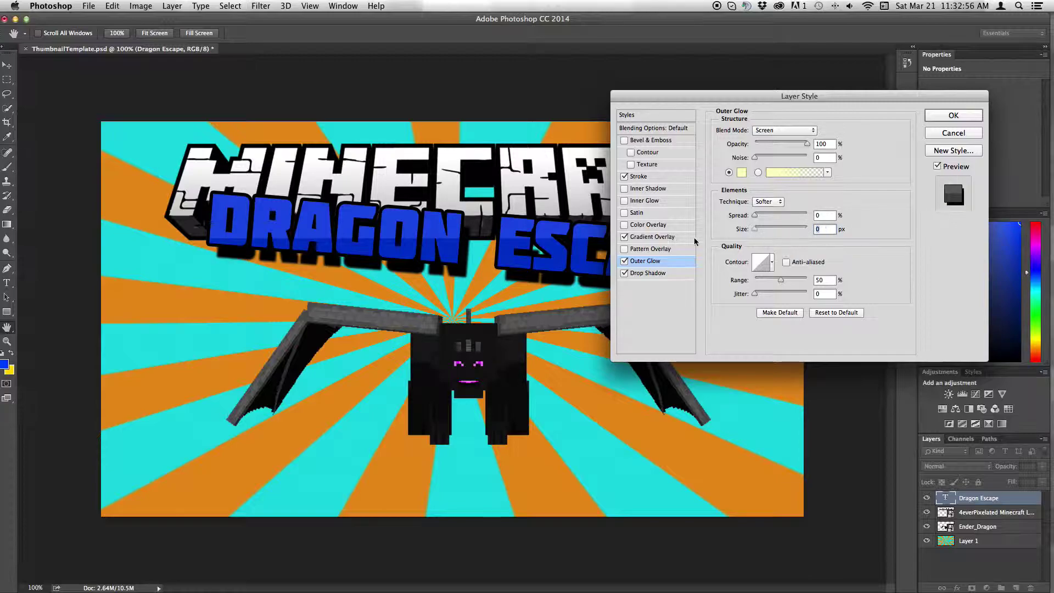
pyautogui.moveTo(781, 280); pyautogui.dragTo(693, 289)
pyautogui.click(624, 262)
# Add an inner shadow to the Dragon Escape text with 100% opacity, -89° angle, 0 px distance and 0 px size
pyautogui.click(631, 190)
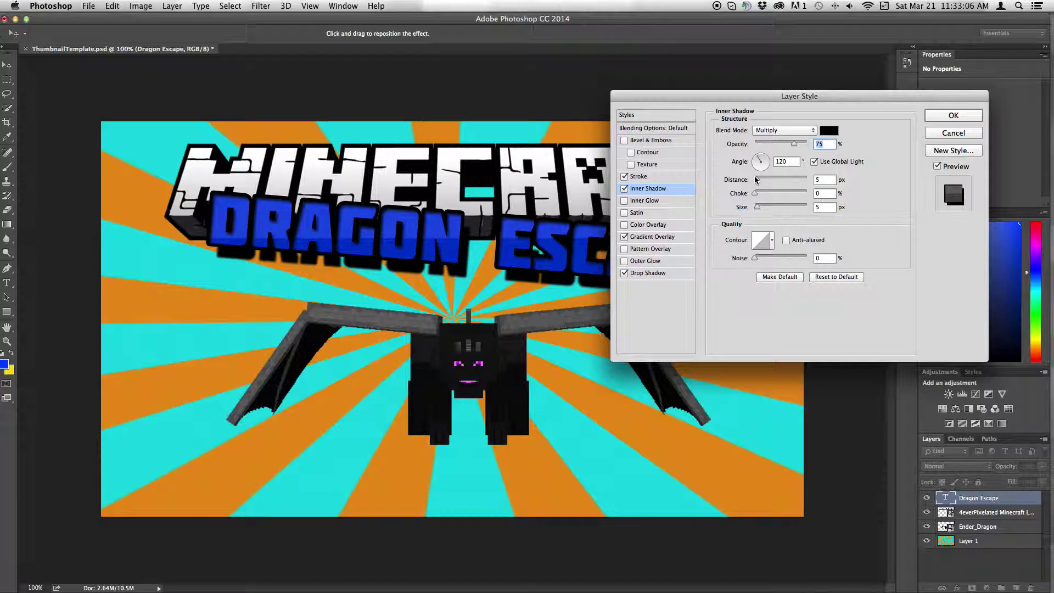
pyautogui.moveTo(755, 180); pyautogui.dragTo(755, 185)
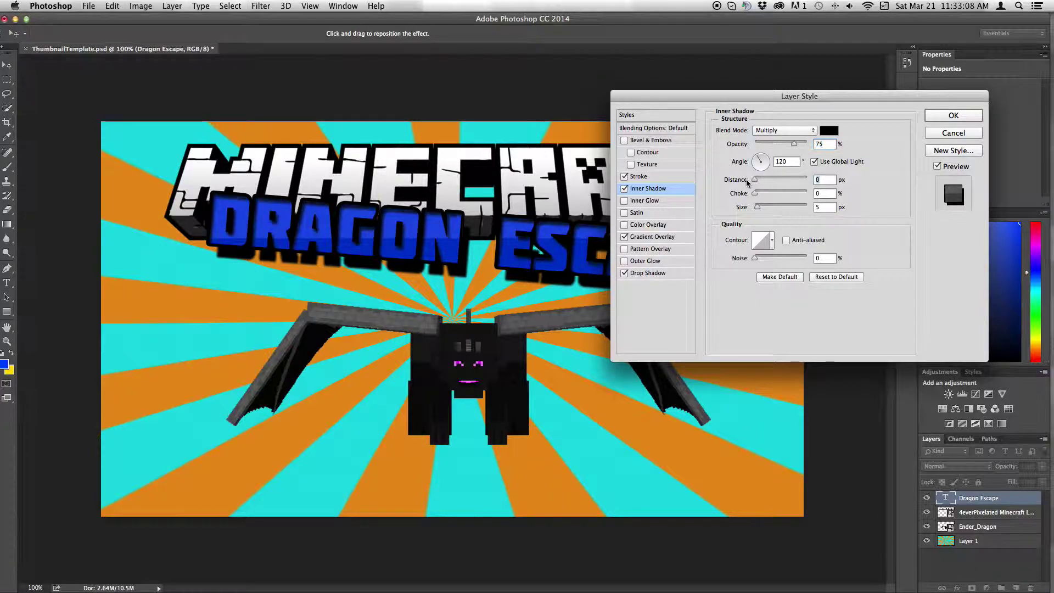
pyautogui.moveTo(769, 209)
pyautogui.mouseDown()
pyautogui.moveTo(753, 210)
pyautogui.moveTo(784, 214)
pyautogui.moveTo(752, 220)
pyautogui.mouseUp()
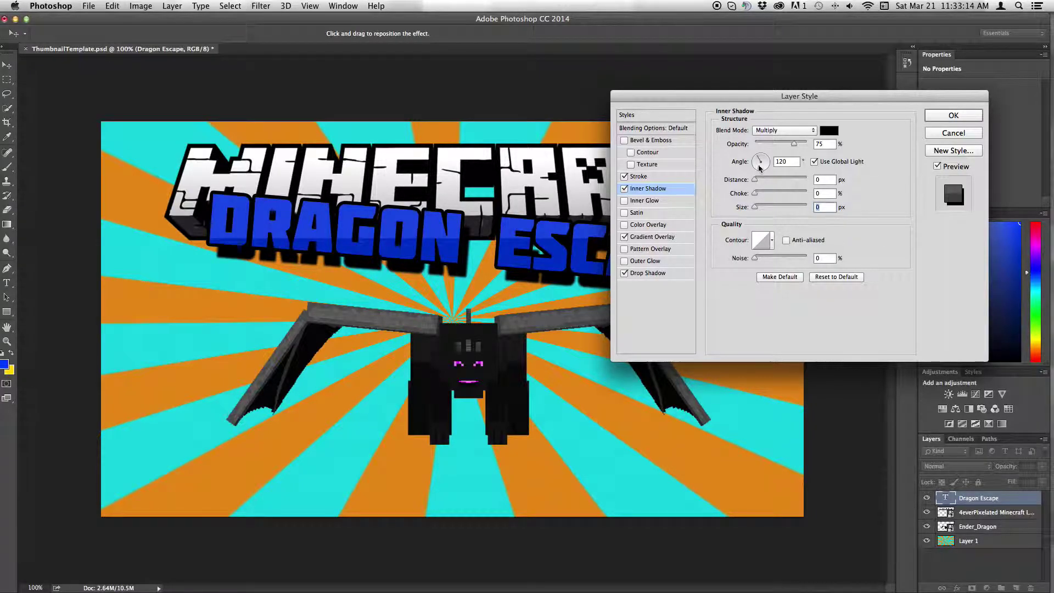
pyautogui.moveTo(794, 144); pyautogui.dragTo(821, 147)
pyautogui.click(758, 259)
pyautogui.moveTo(756, 183)
pyautogui.mouseDown()
pyautogui.moveTo(766, 185)
pyautogui.moveTo(753, 183)
pyautogui.moveTo(769, 164)
pyautogui.moveTo(773, 191)
pyautogui.moveTo(752, 187)
pyautogui.moveTo(762, 190)
pyautogui.mouseUp()
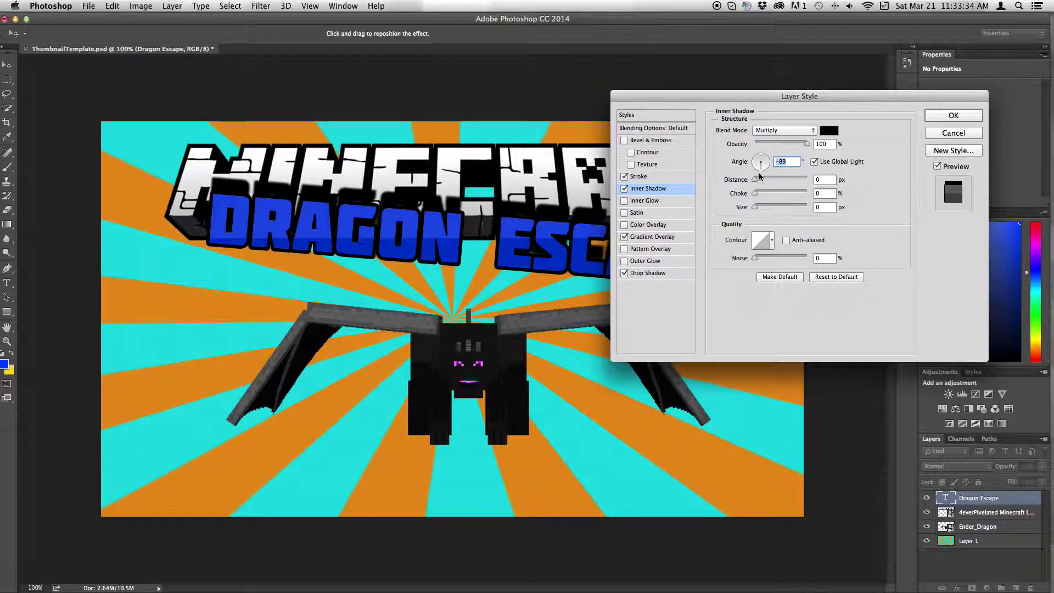
# Compare the text with the inner shadow off and on, keep it on, and set the global light angle to 88°
pyautogui.click(623, 189)
pyautogui.click(624, 189)
pyautogui.click(624, 189)
pyautogui.click(624, 189)
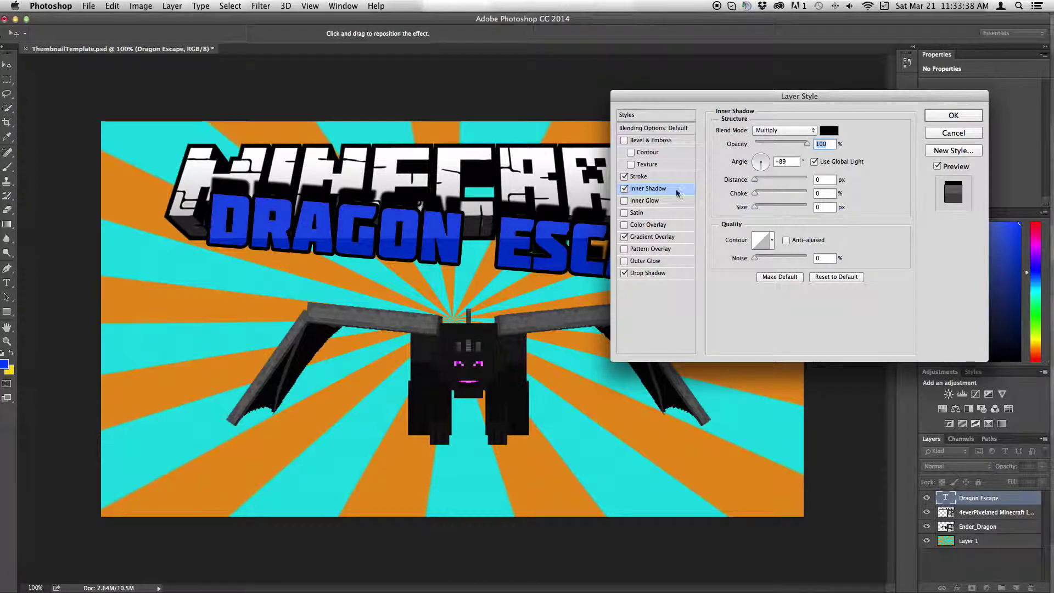
pyautogui.moveTo(766, 172); pyautogui.dragTo(761, 148)
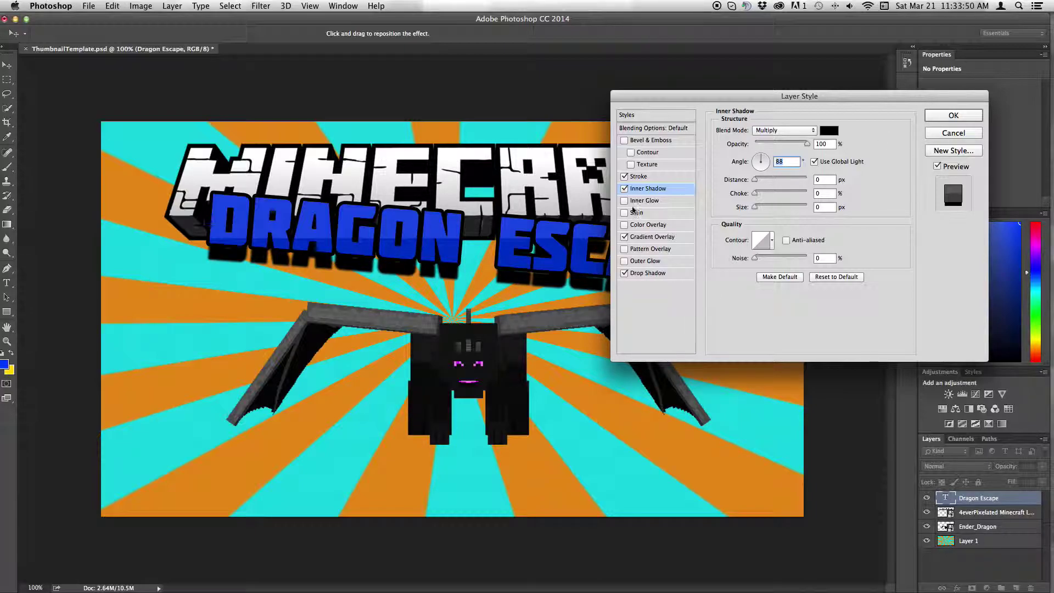
# Add a Bevel & Emboss texture to the Dragon Escape text using the third pattern, a gray one, and apply the layer style
pyautogui.click(642, 165)
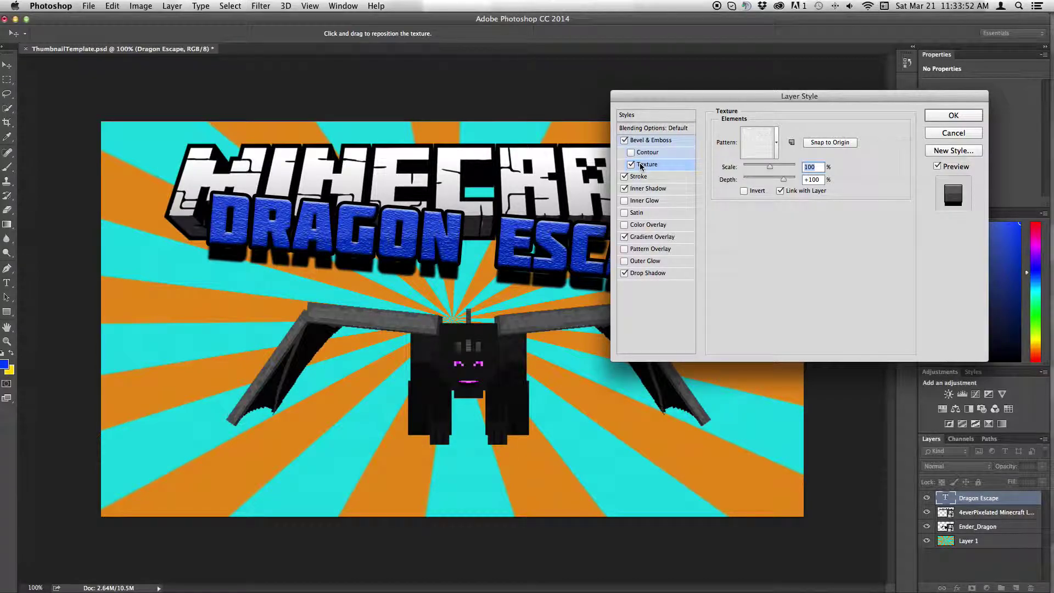
pyautogui.click(763, 143)
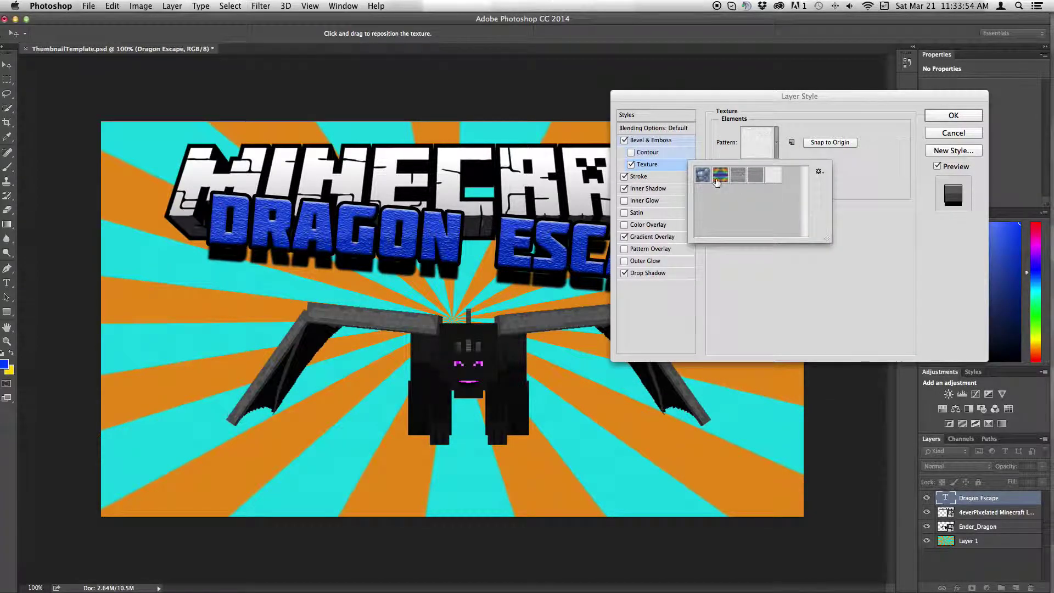
pyautogui.click(739, 177)
pyautogui.click(740, 177)
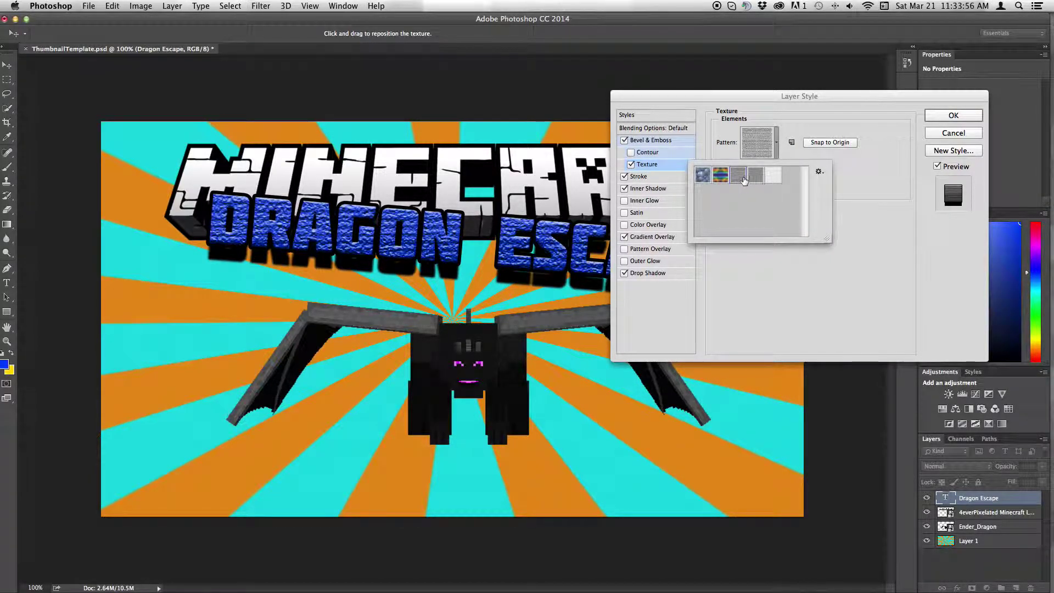
pyautogui.click(953, 116)
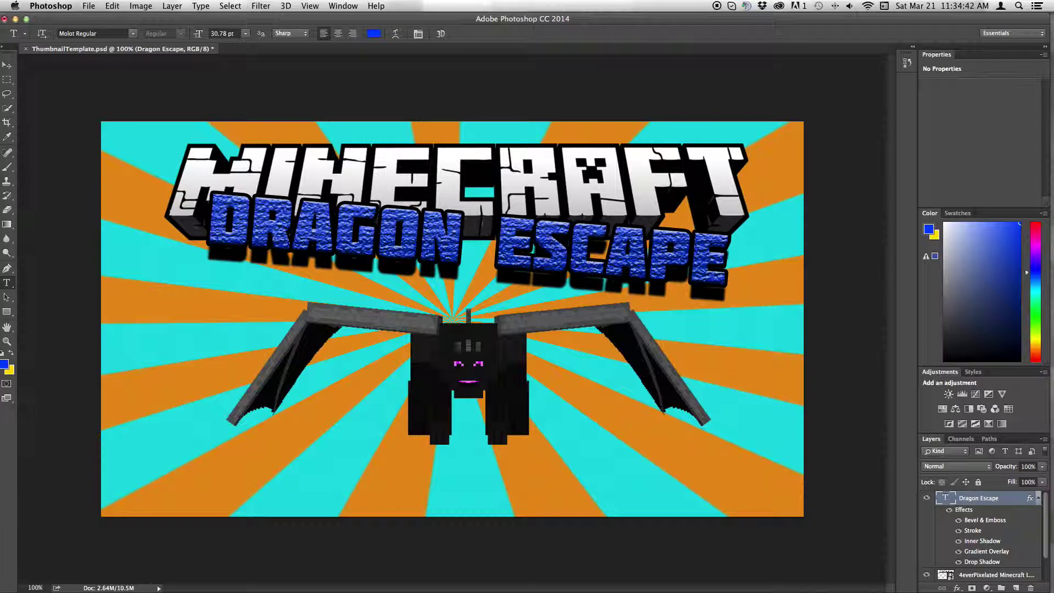
pyautogui.tripleClick(570, 278)
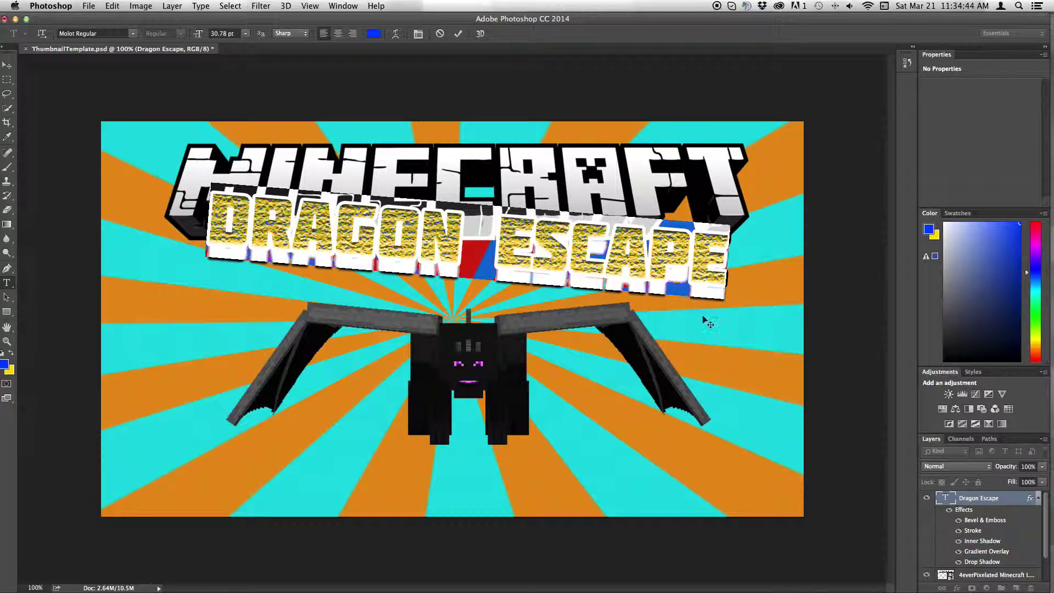
pyautogui.click(725, 281)
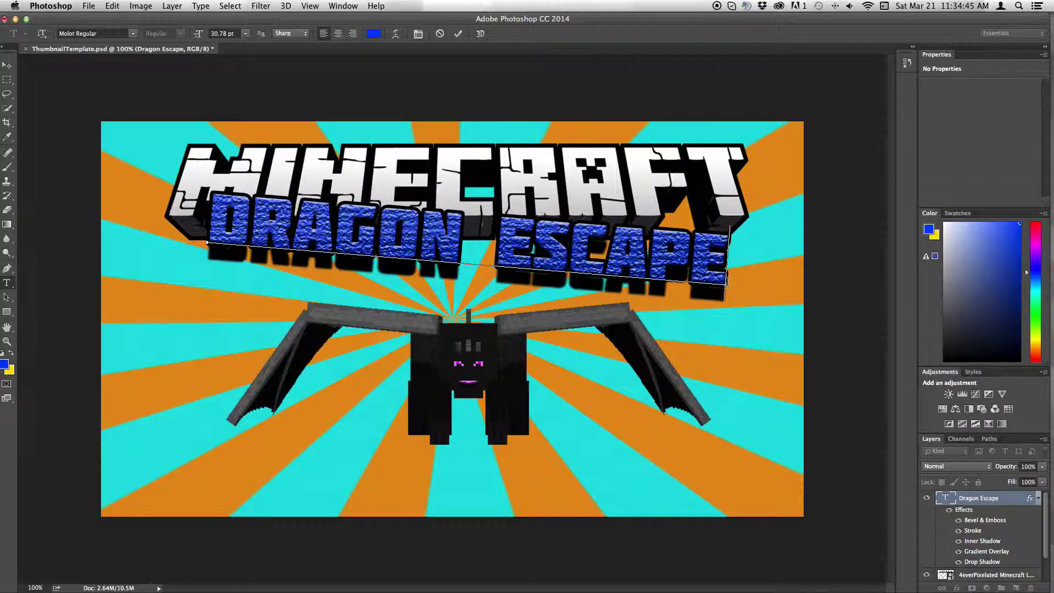
pyautogui.click(971, 500)
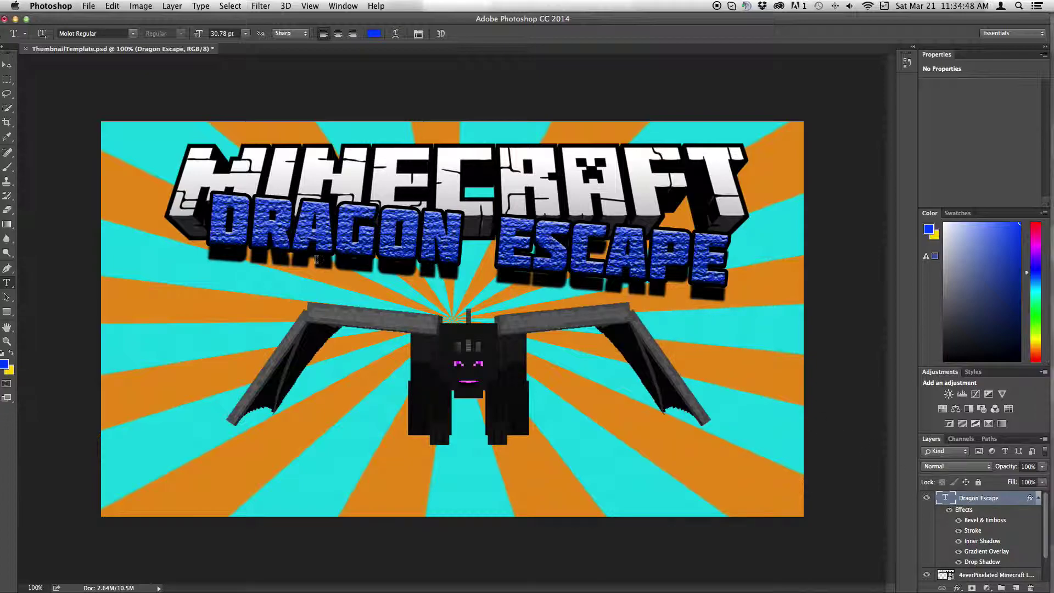